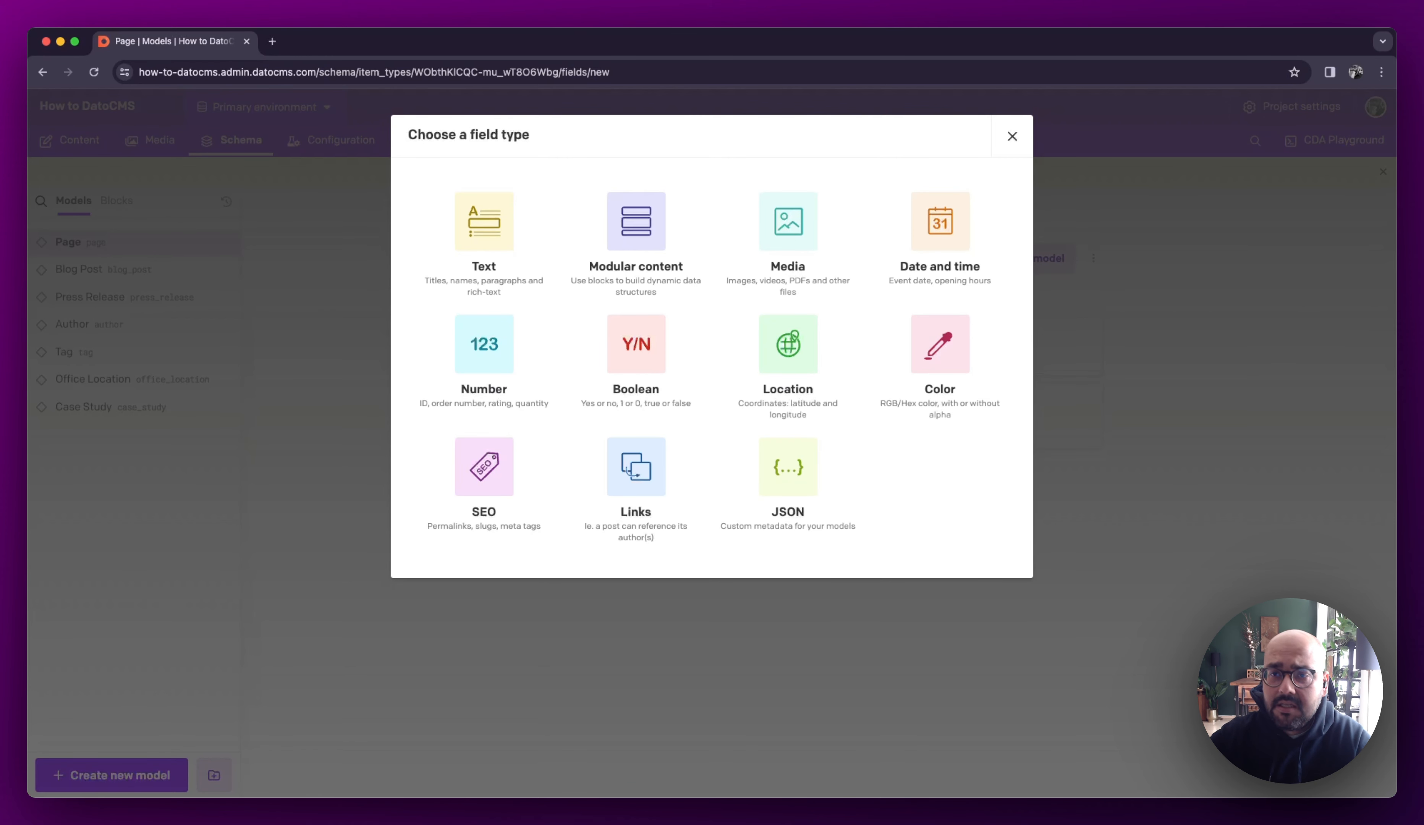
Dismiss the field type chooser and delete all the existing models, from Page through Case Study, from the schema
key(Escape)
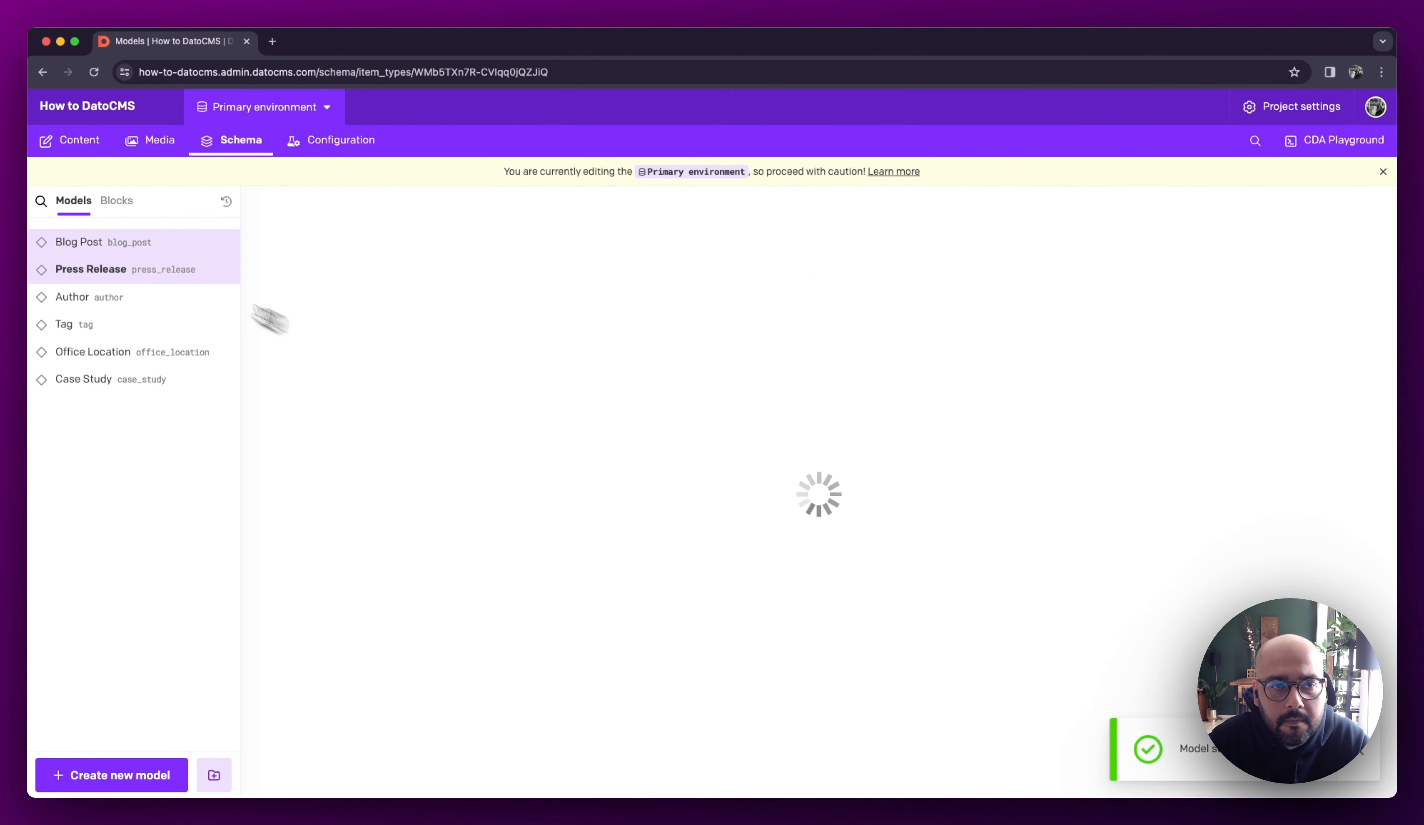
click(873, 509)
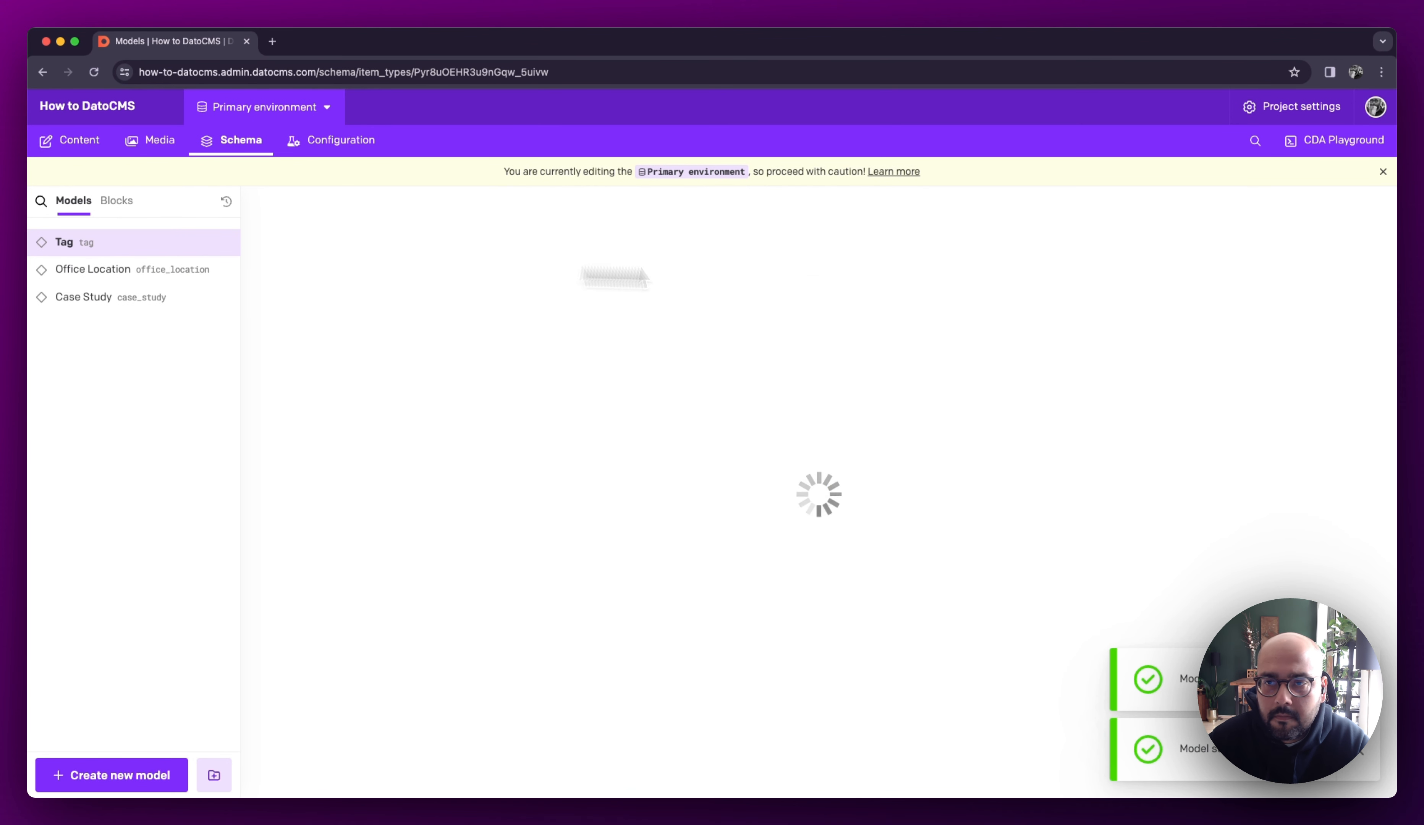
click(1059, 331)
click(1095, 260)
Create a block named Logoreel in the blocks library with the trident emoji as its icon
click(117, 201)
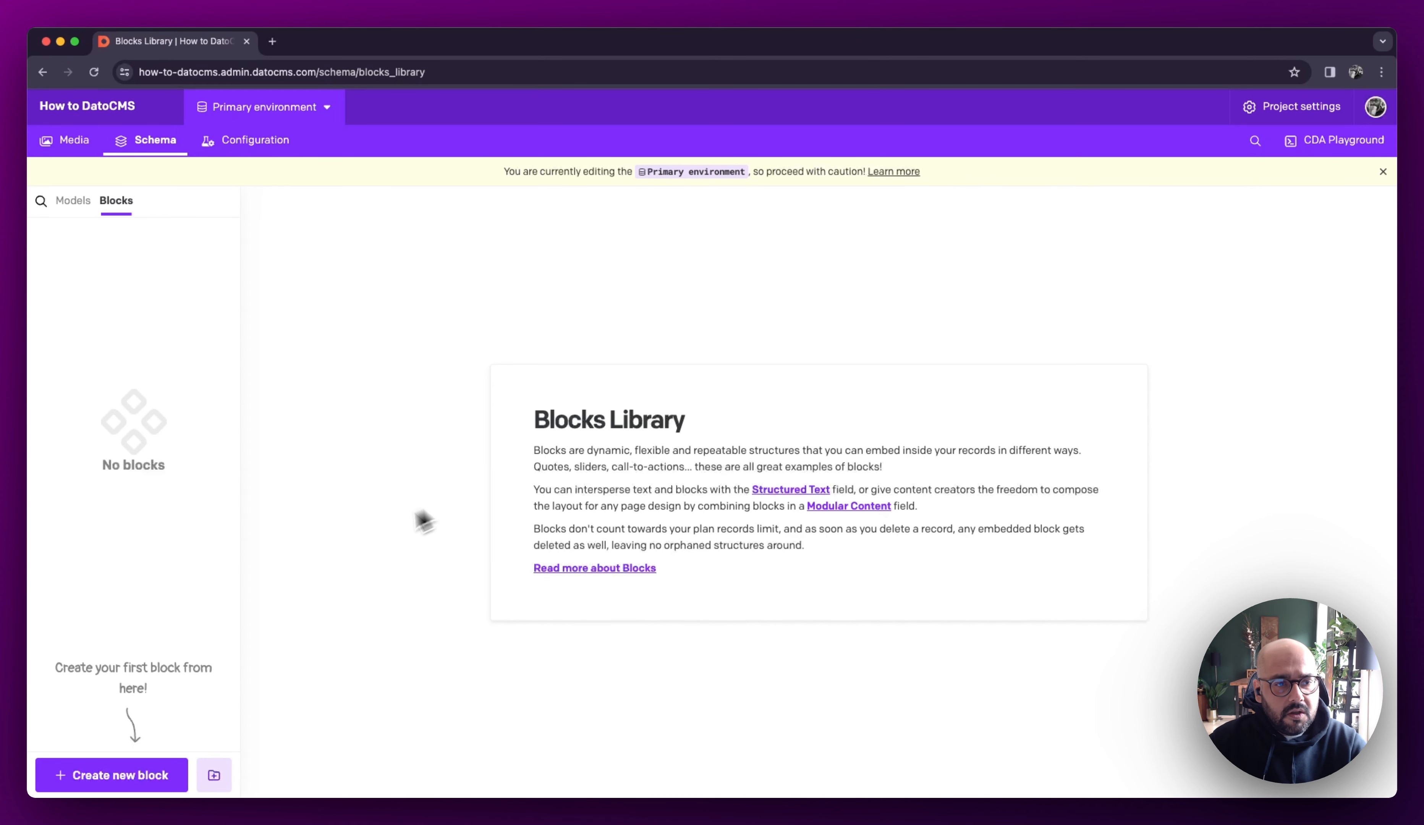
click(141, 776)
click(698, 206)
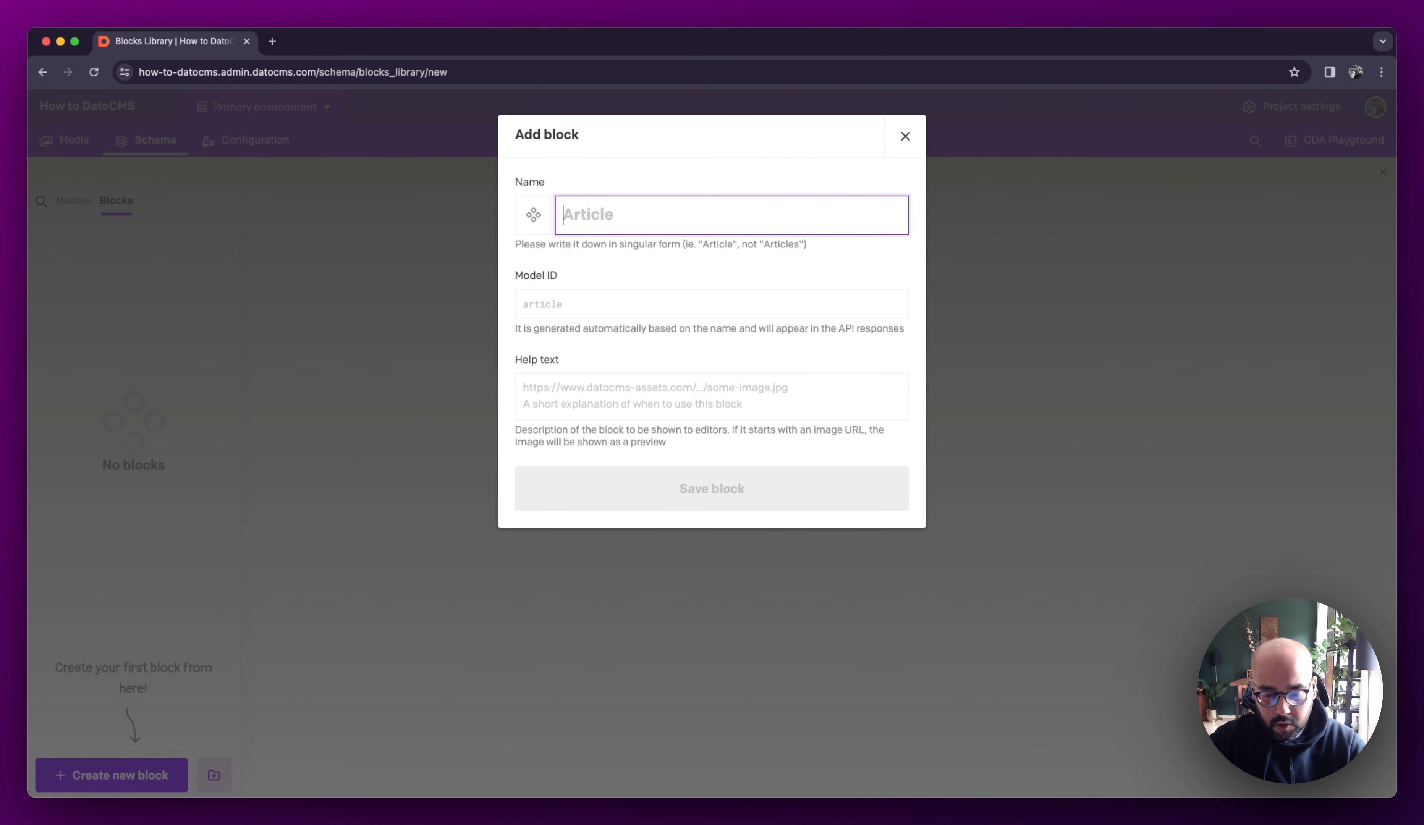
text(Logoreel)
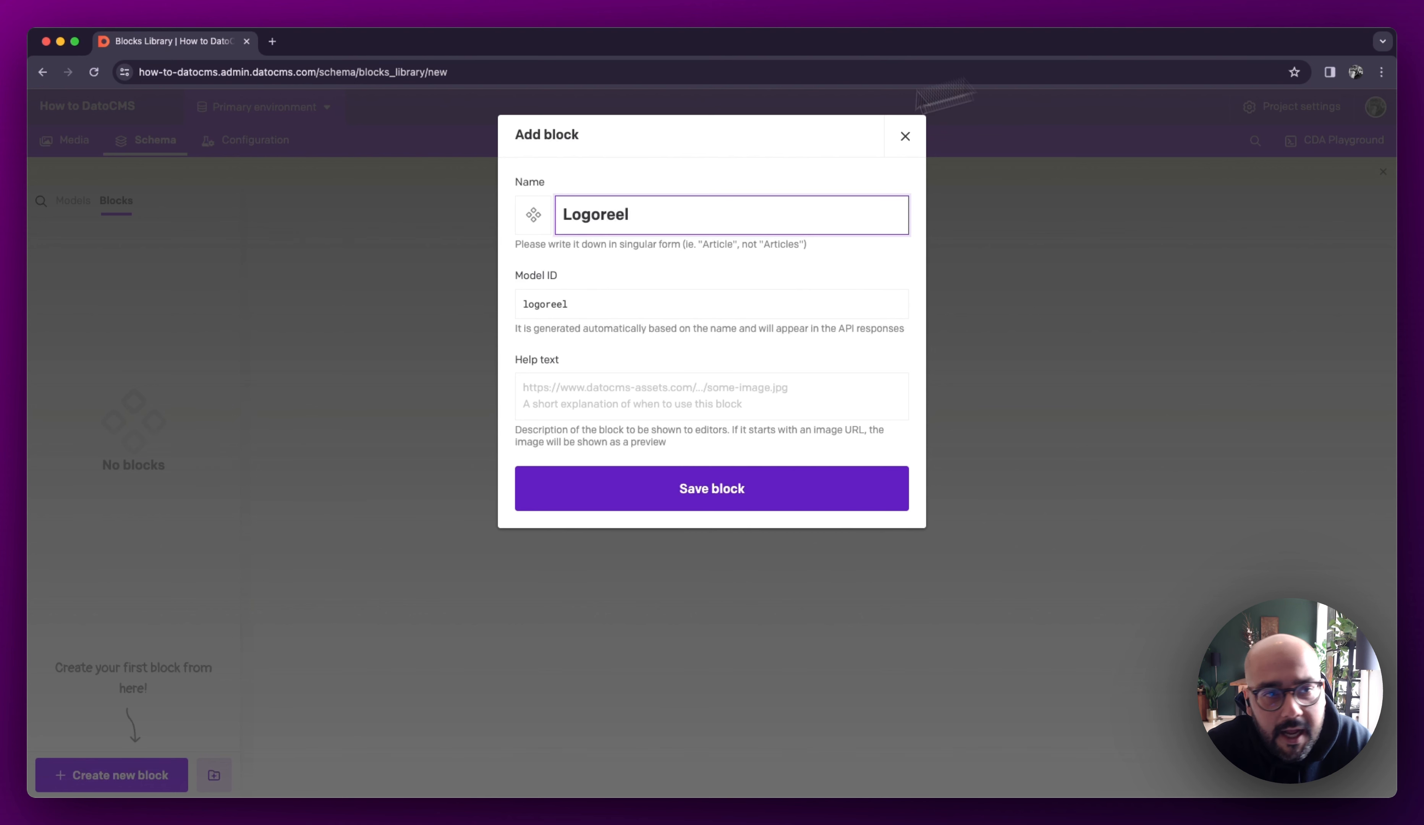
click(527, 224)
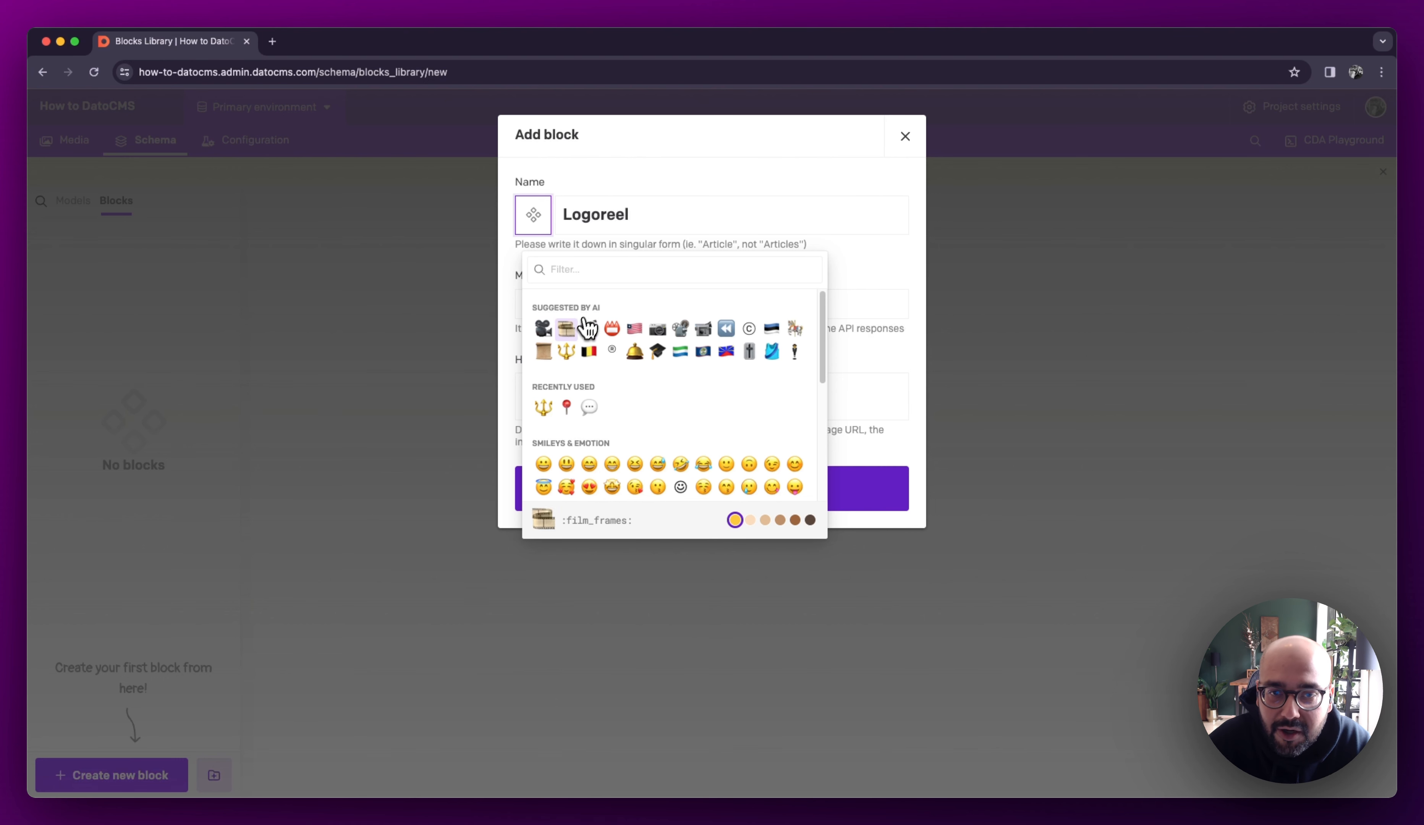
click(565, 352)
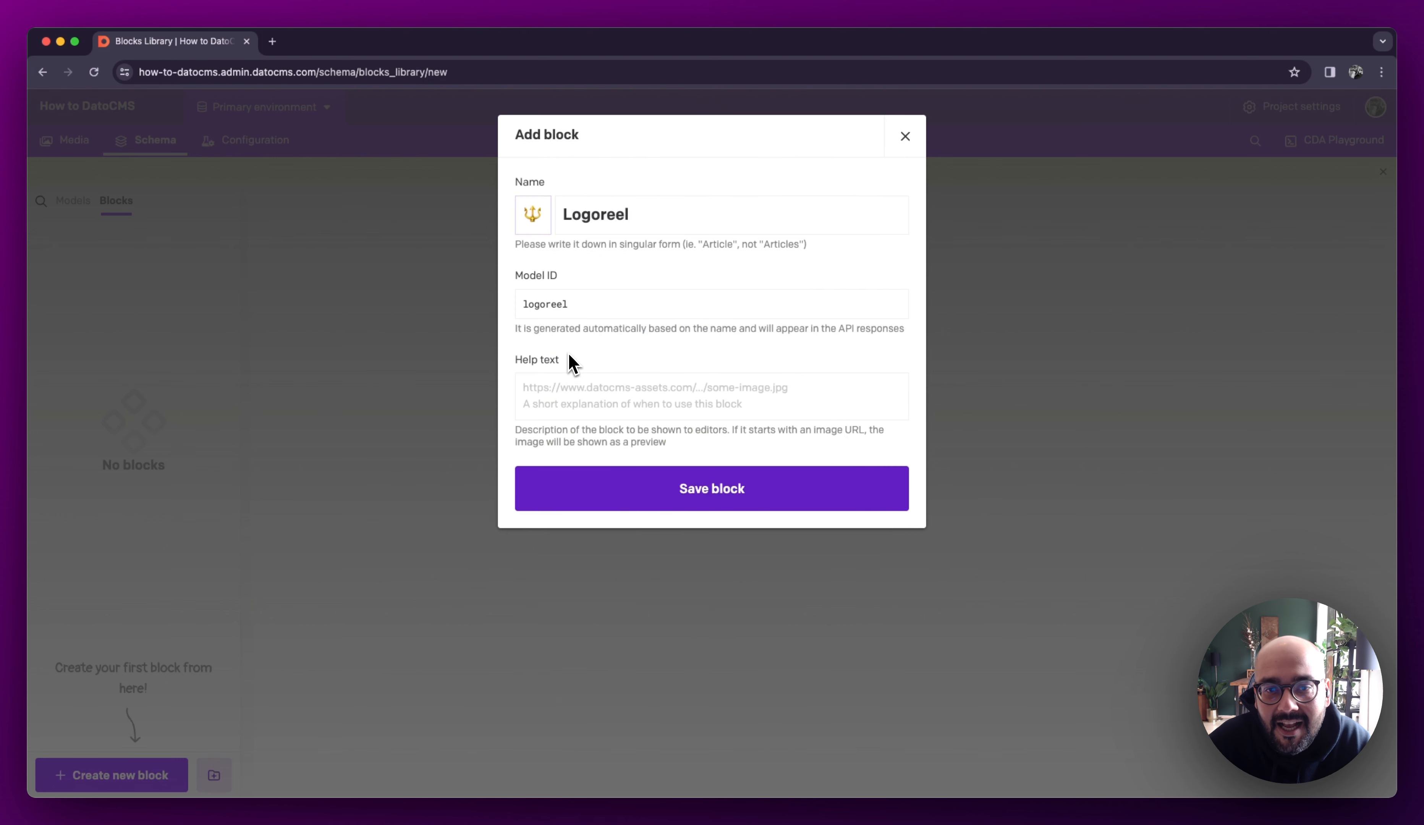
click(746, 491)
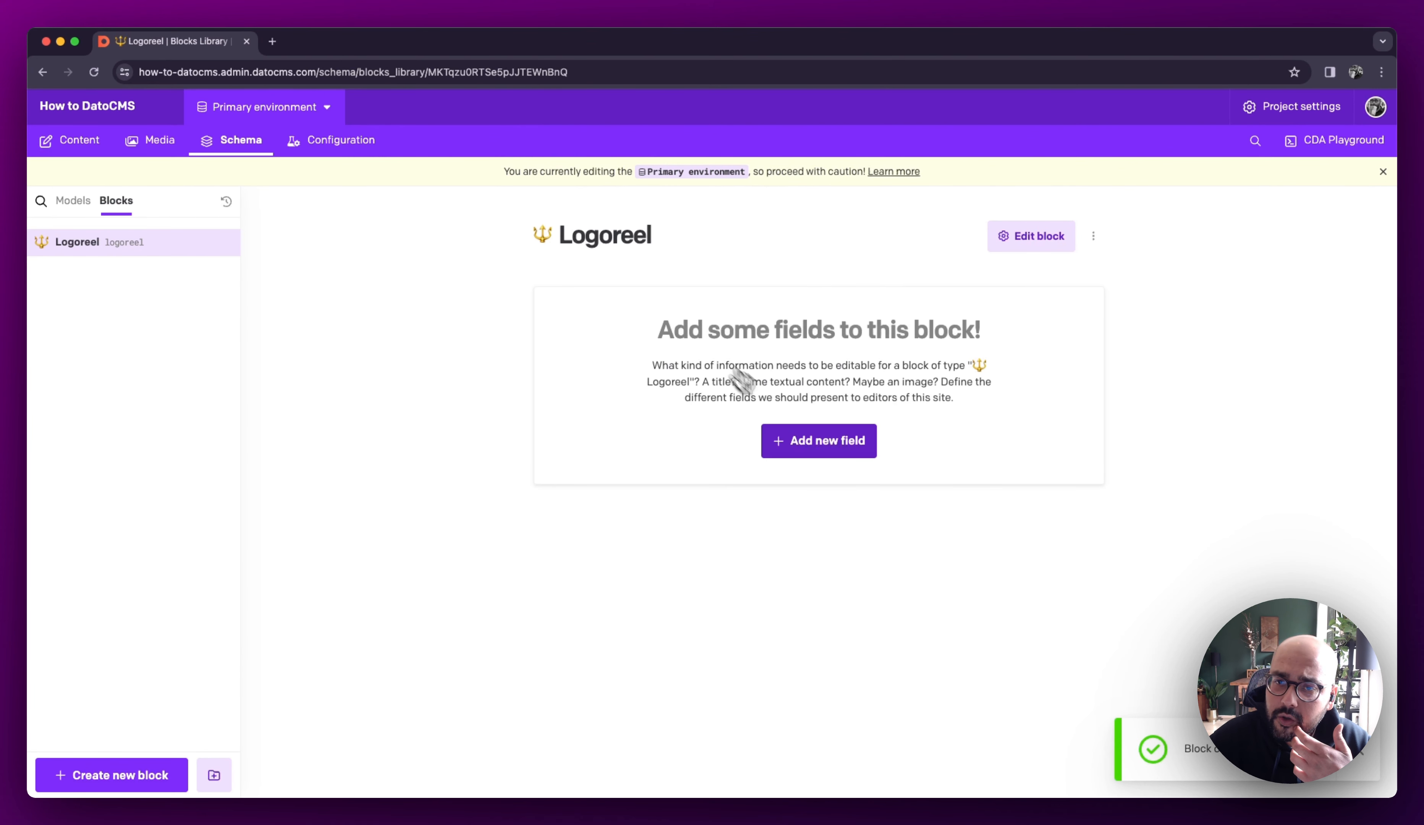
Start a new Asset Gallery media field named Logo in the Logoreel block
click(822, 443)
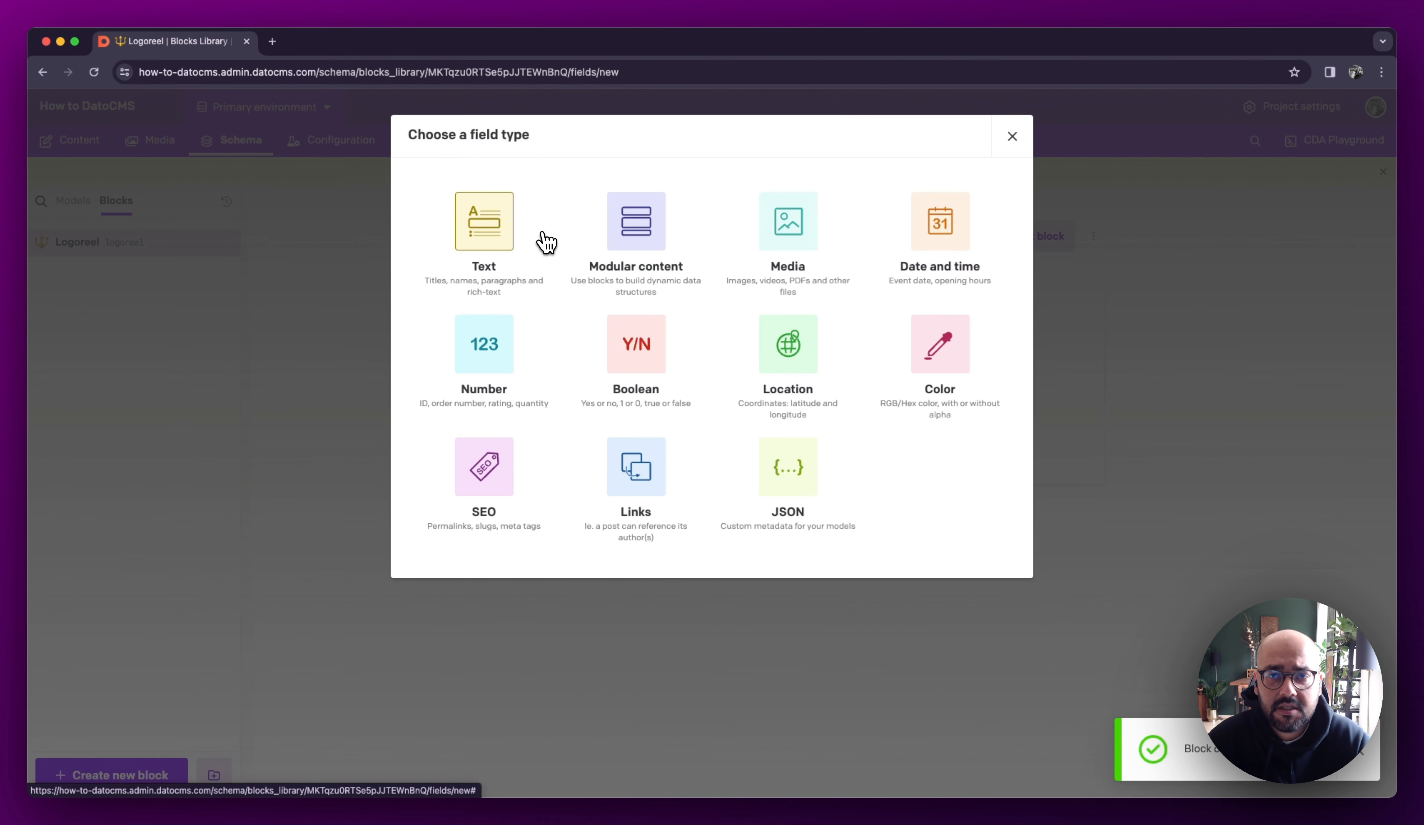
click(788, 221)
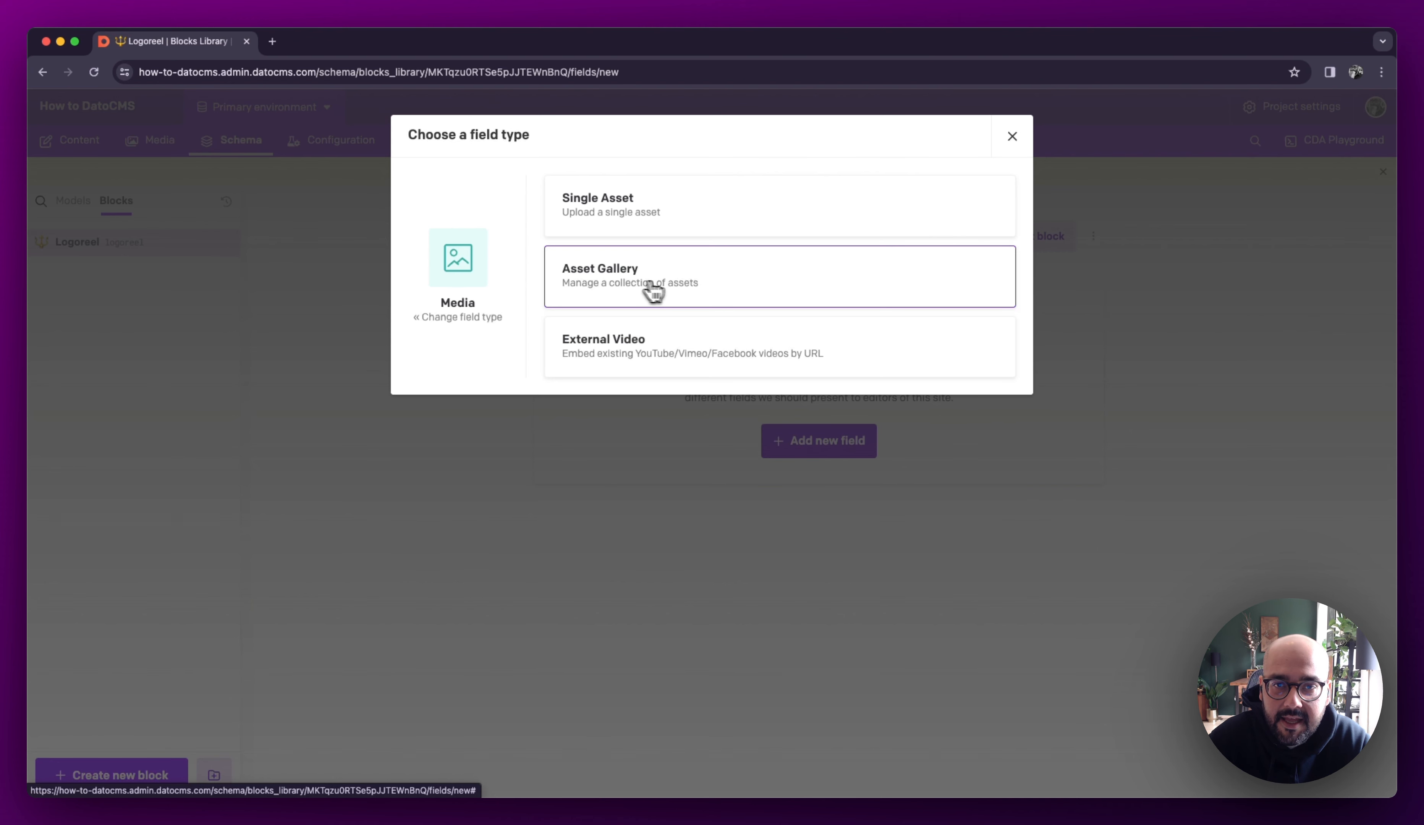
click(674, 291)
text(Logo)
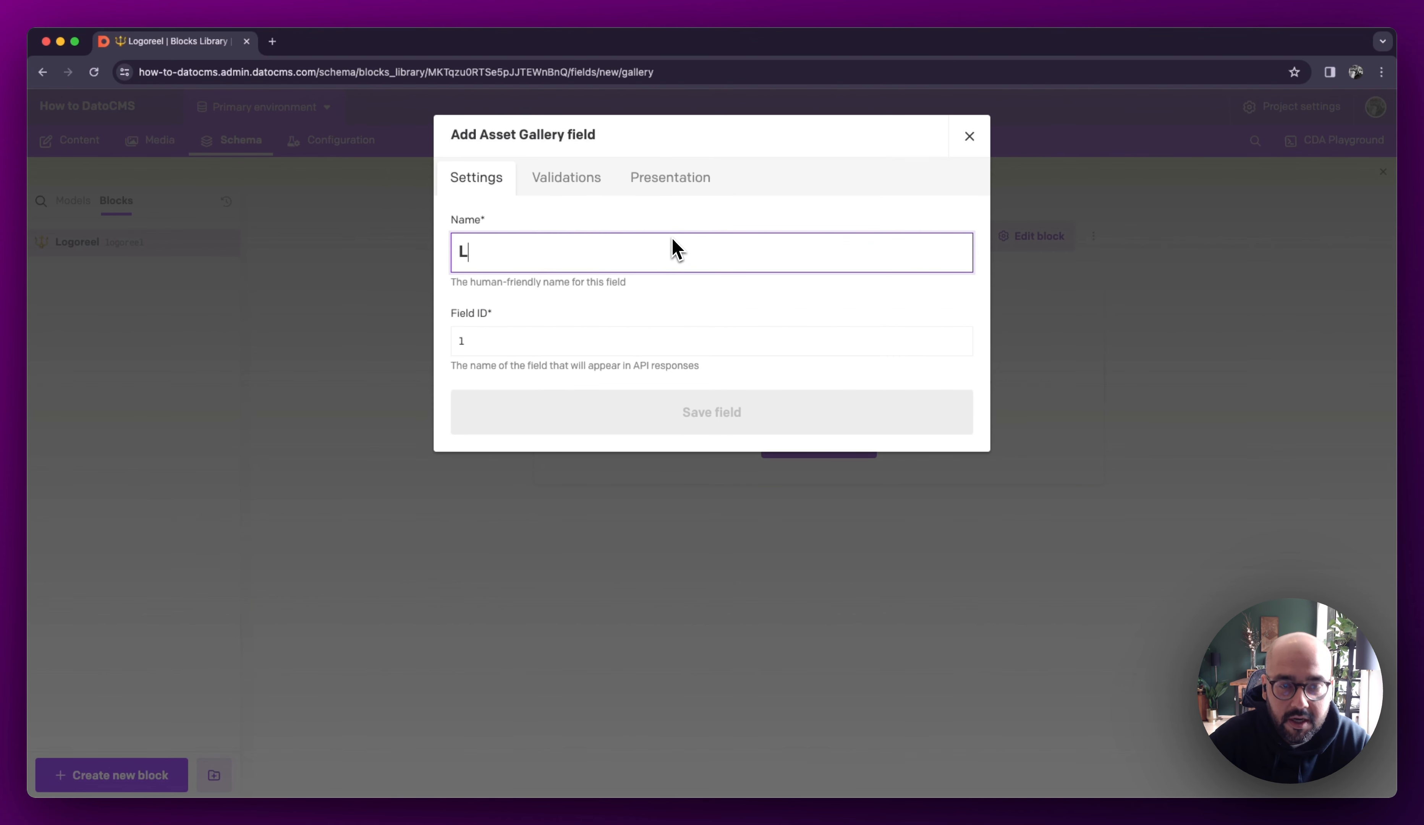
Restrict the Logo gallery to between 3 and 24 records, in multiples of 3
click(592, 185)
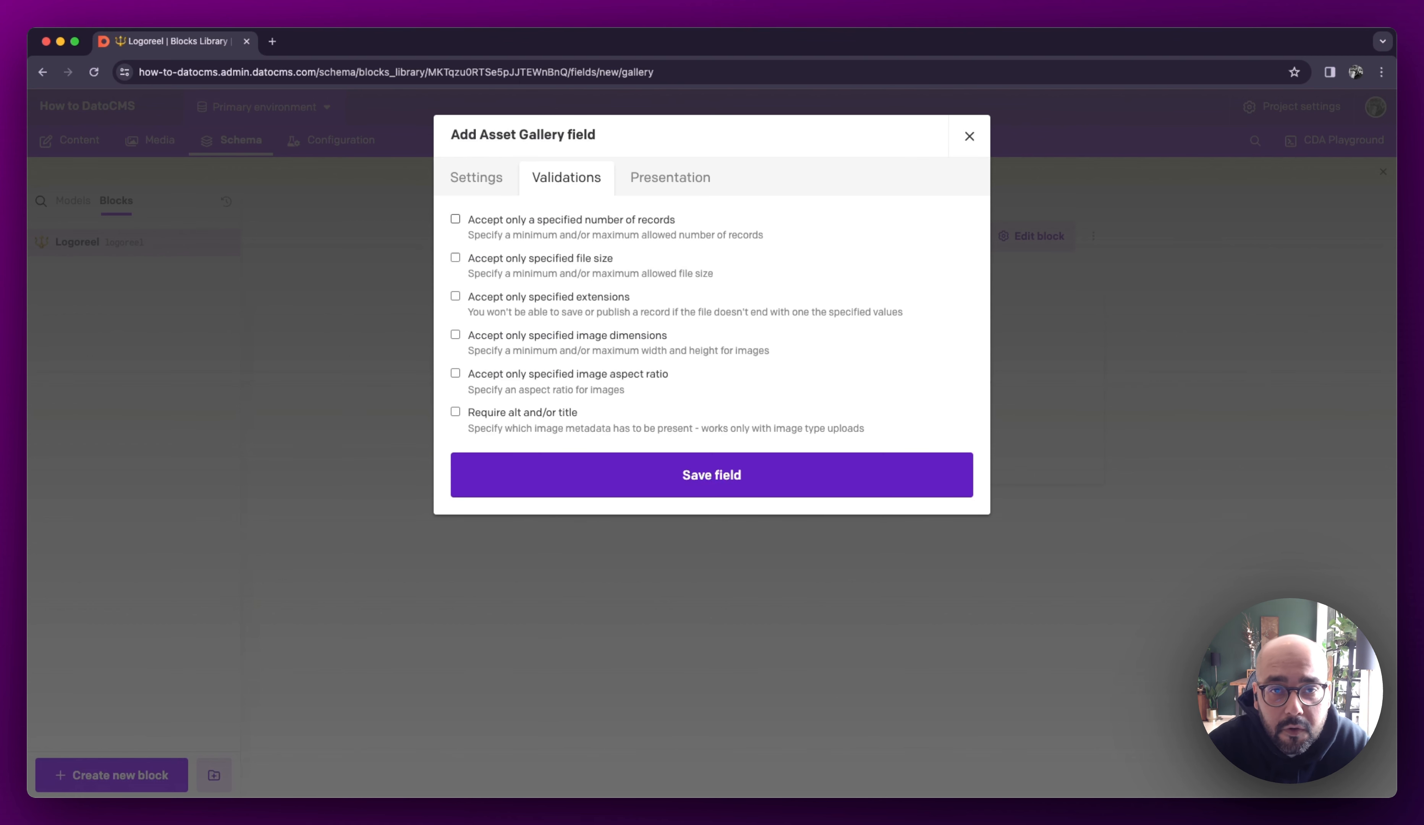
click(588, 224)
click(589, 267)
text(3)
key(Tab)
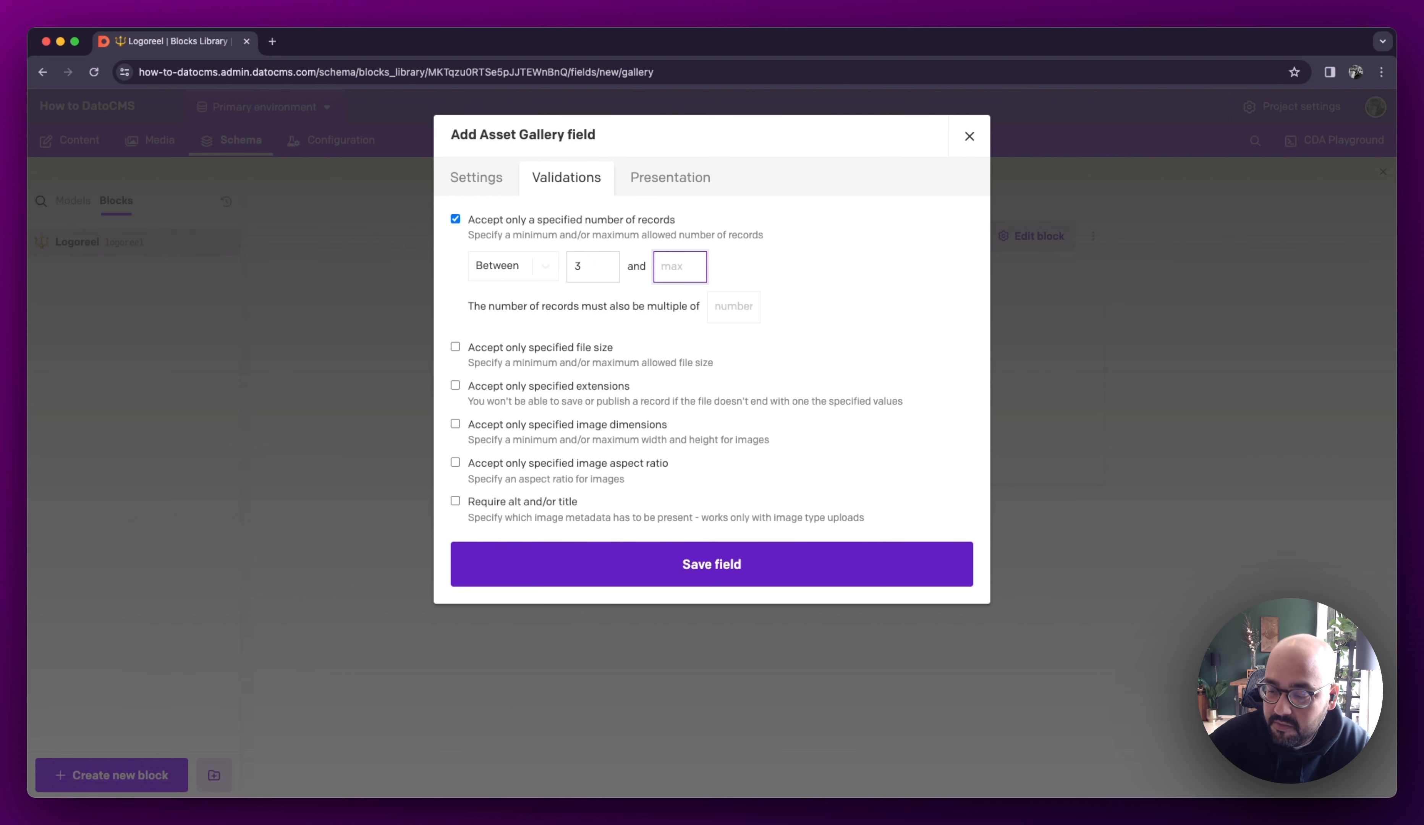
text(24)
click(719, 311)
text(3)
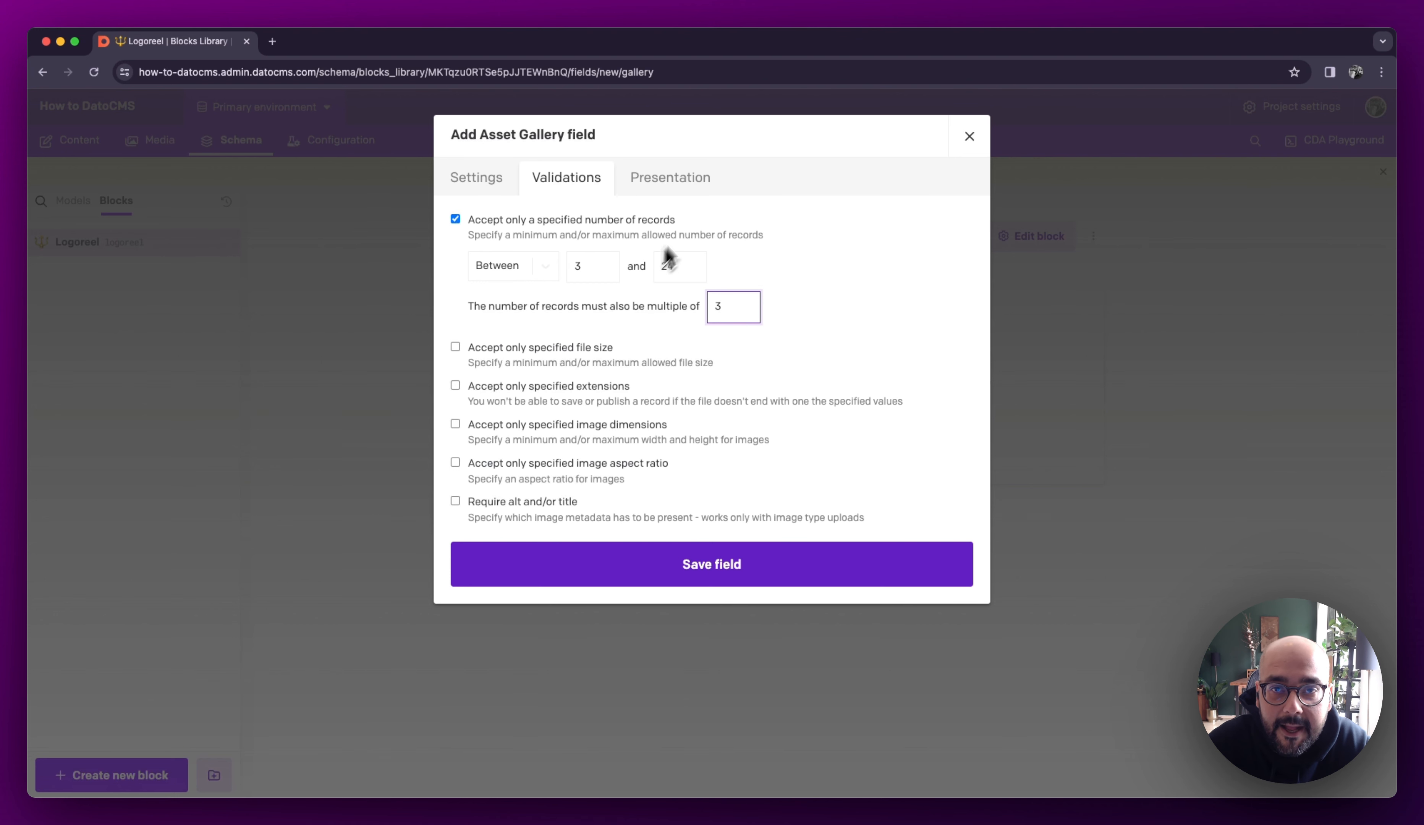
Give the Logo field the help text "Please try and use SVGs" and save the field
click(700, 197)
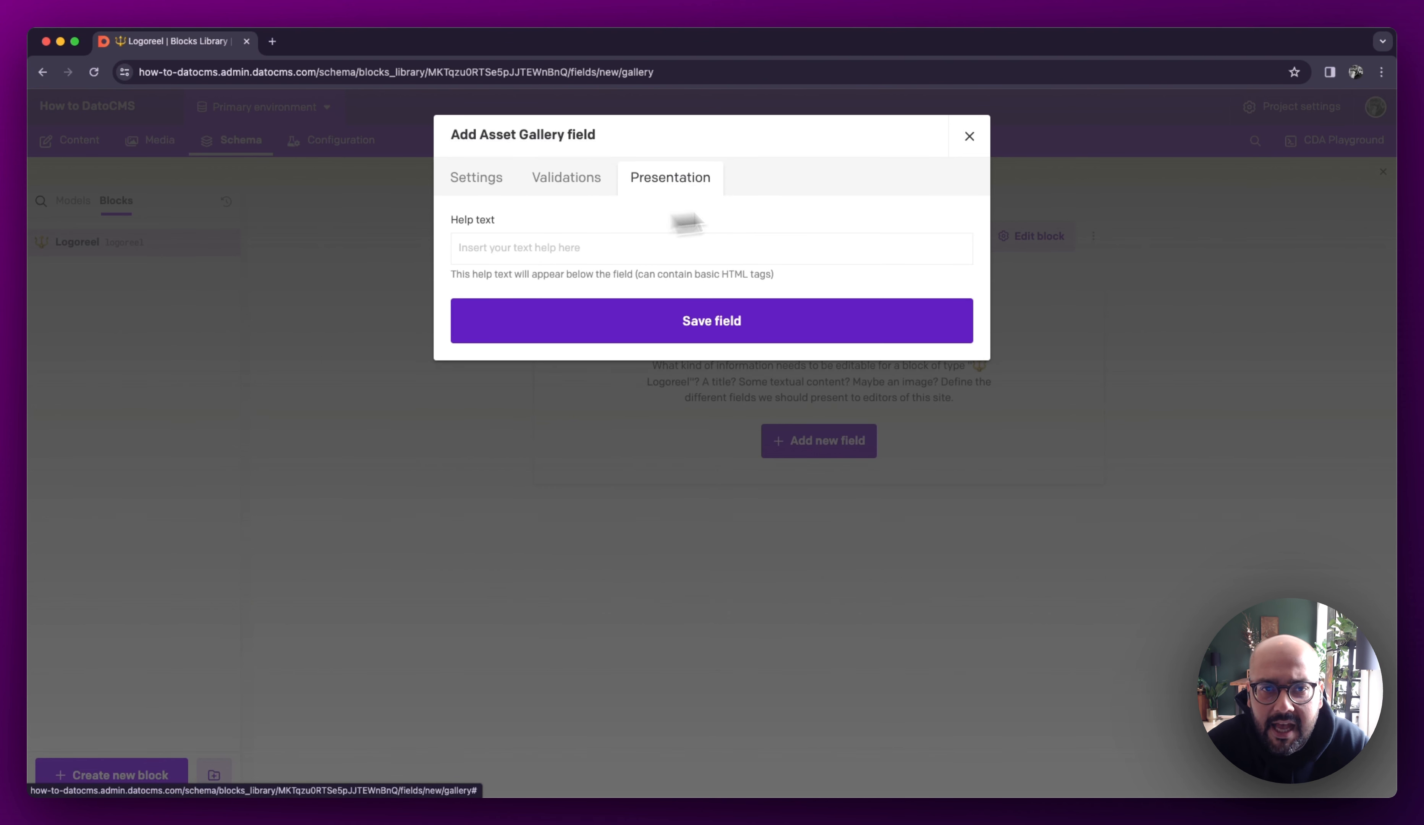
click(663, 250)
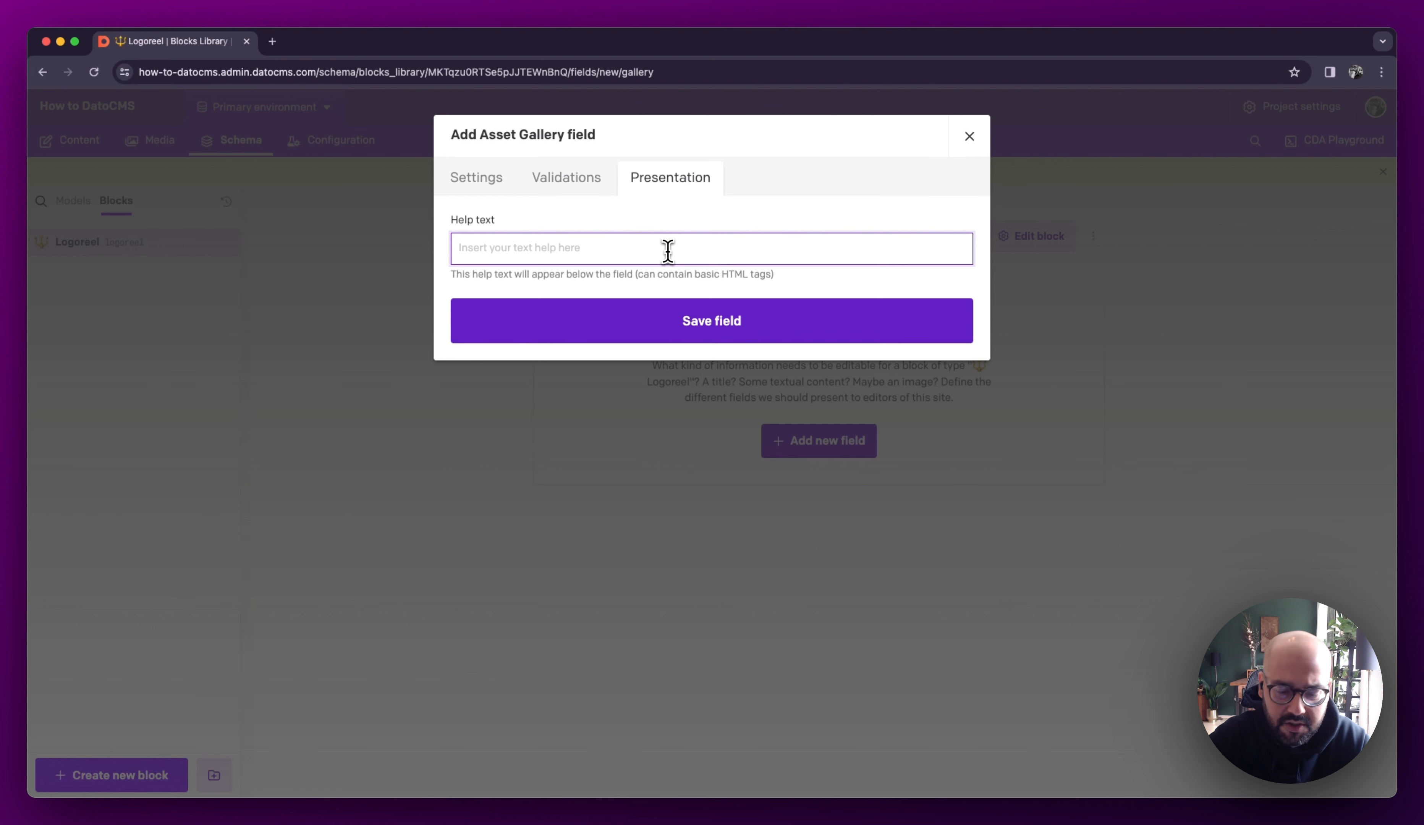
text(Please t)
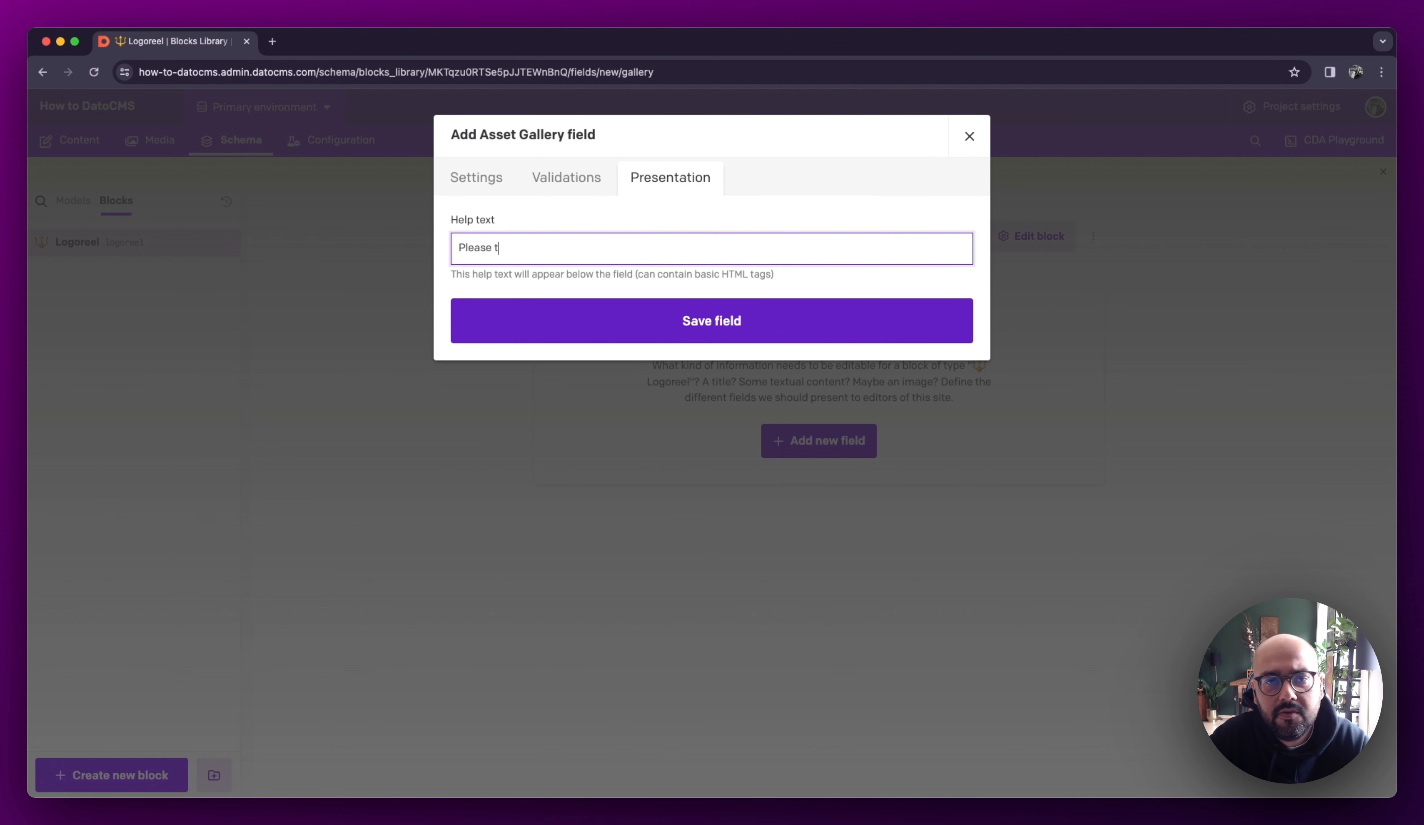
text(ry and use SVGs)
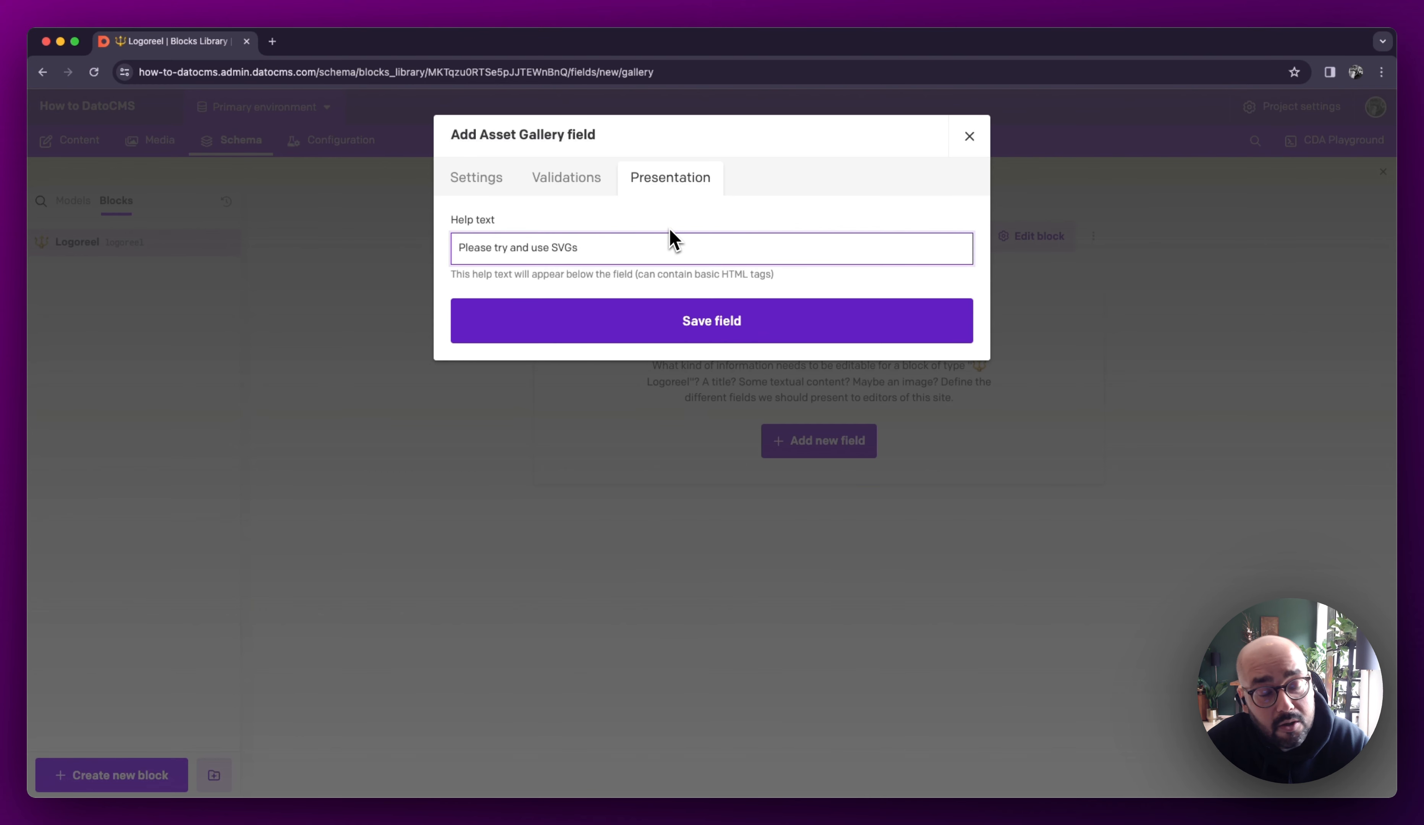
click(720, 321)
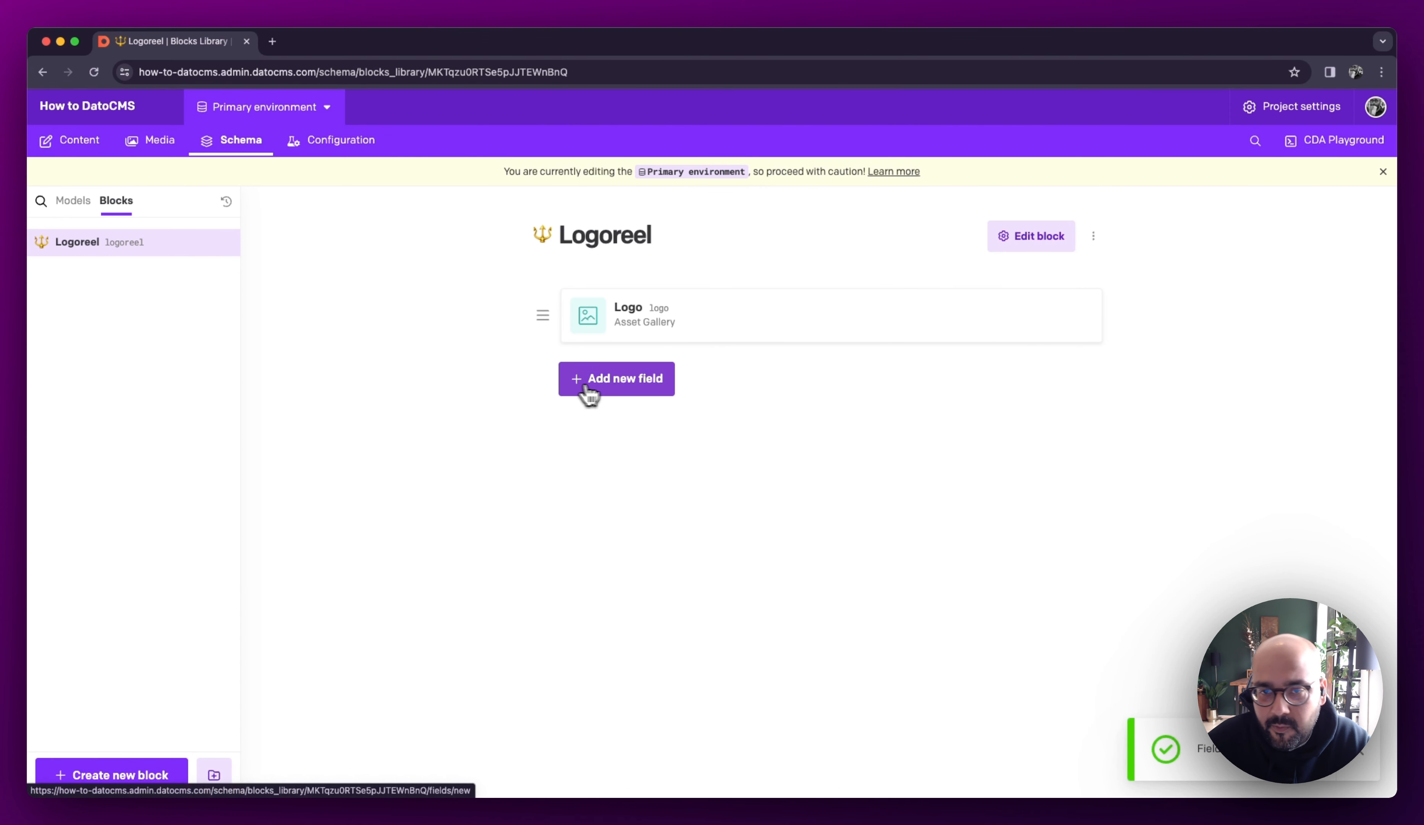
Start a new Single-line String text field named Tagline in the Logoreel block
click(600, 390)
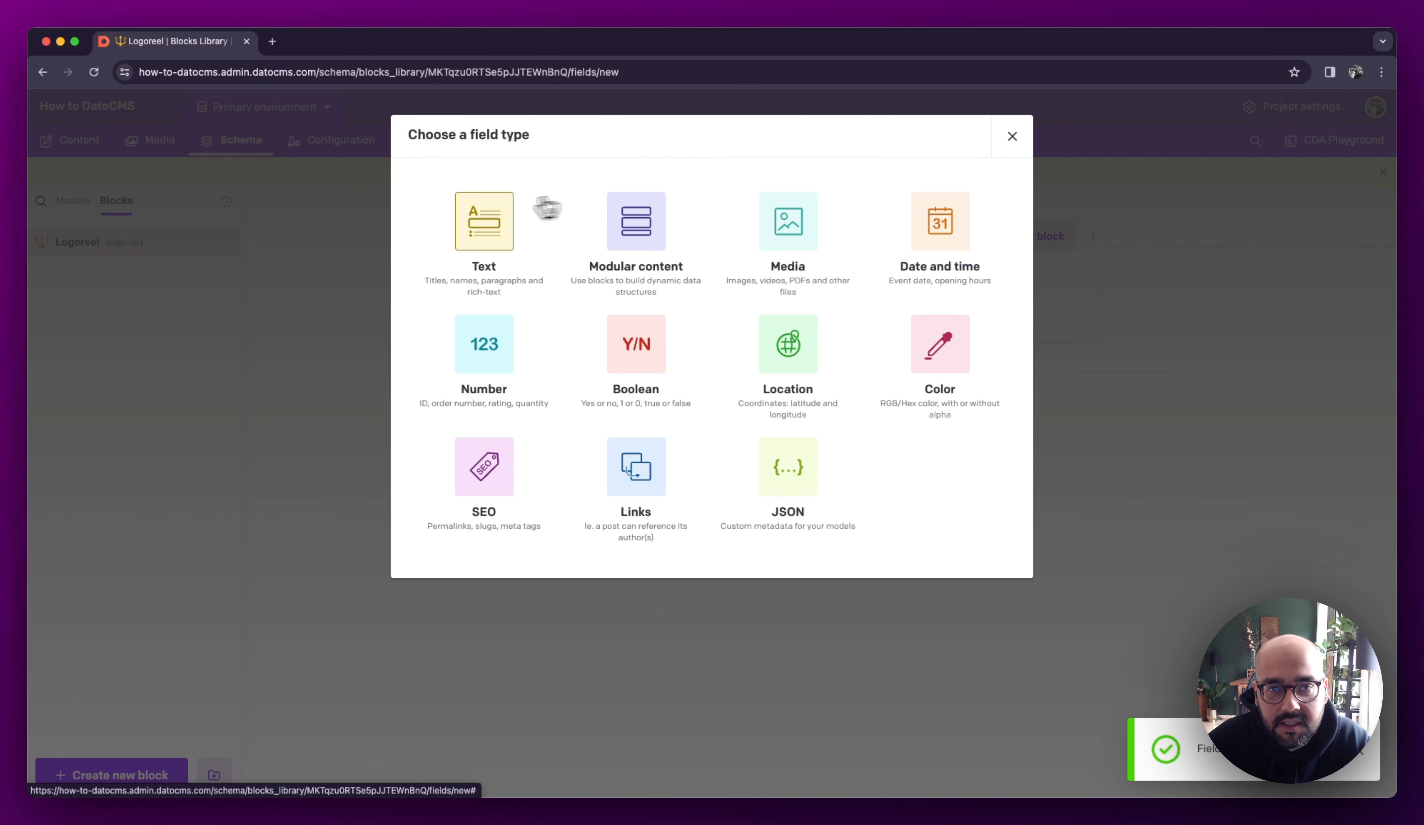
click(563, 207)
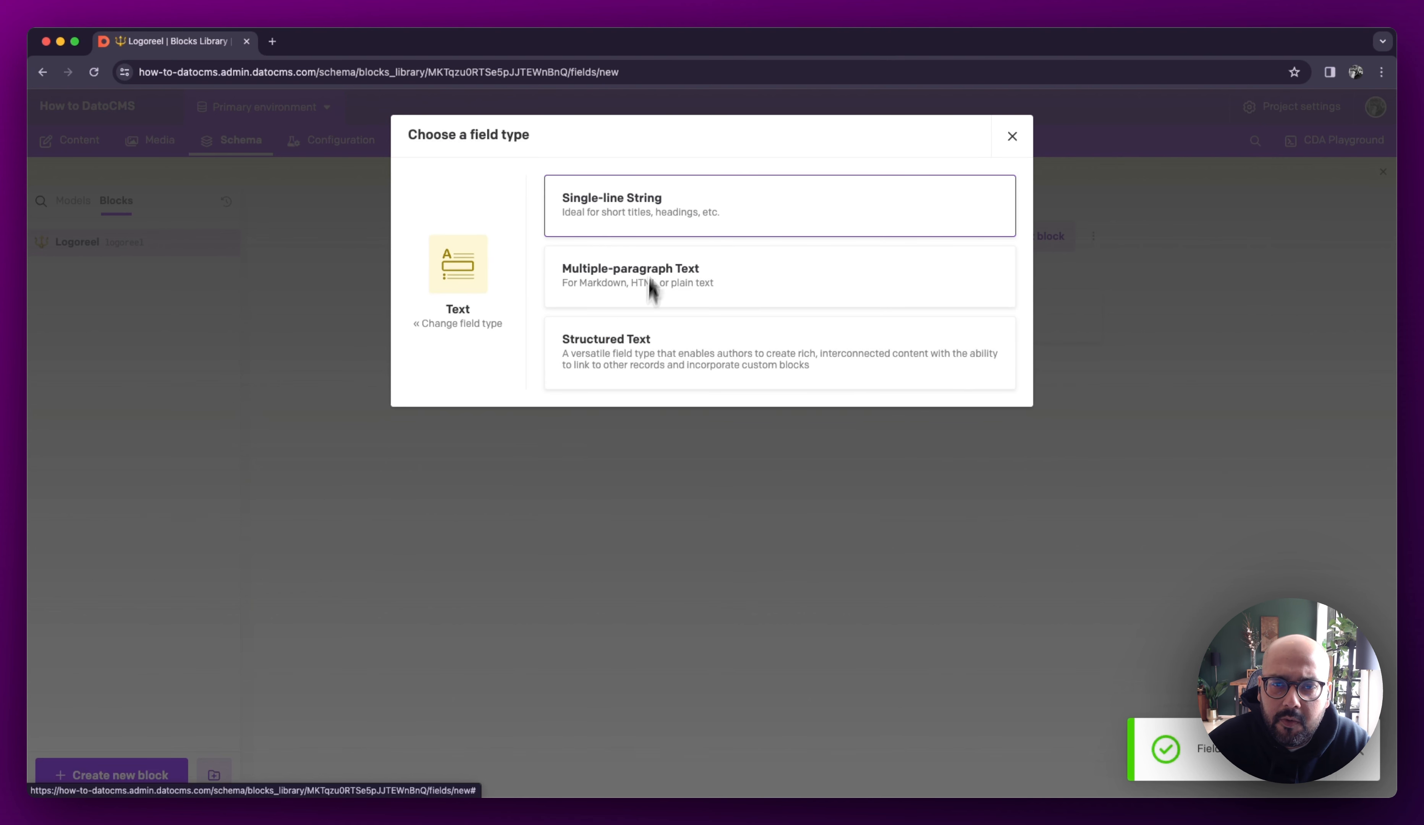
click(727, 207)
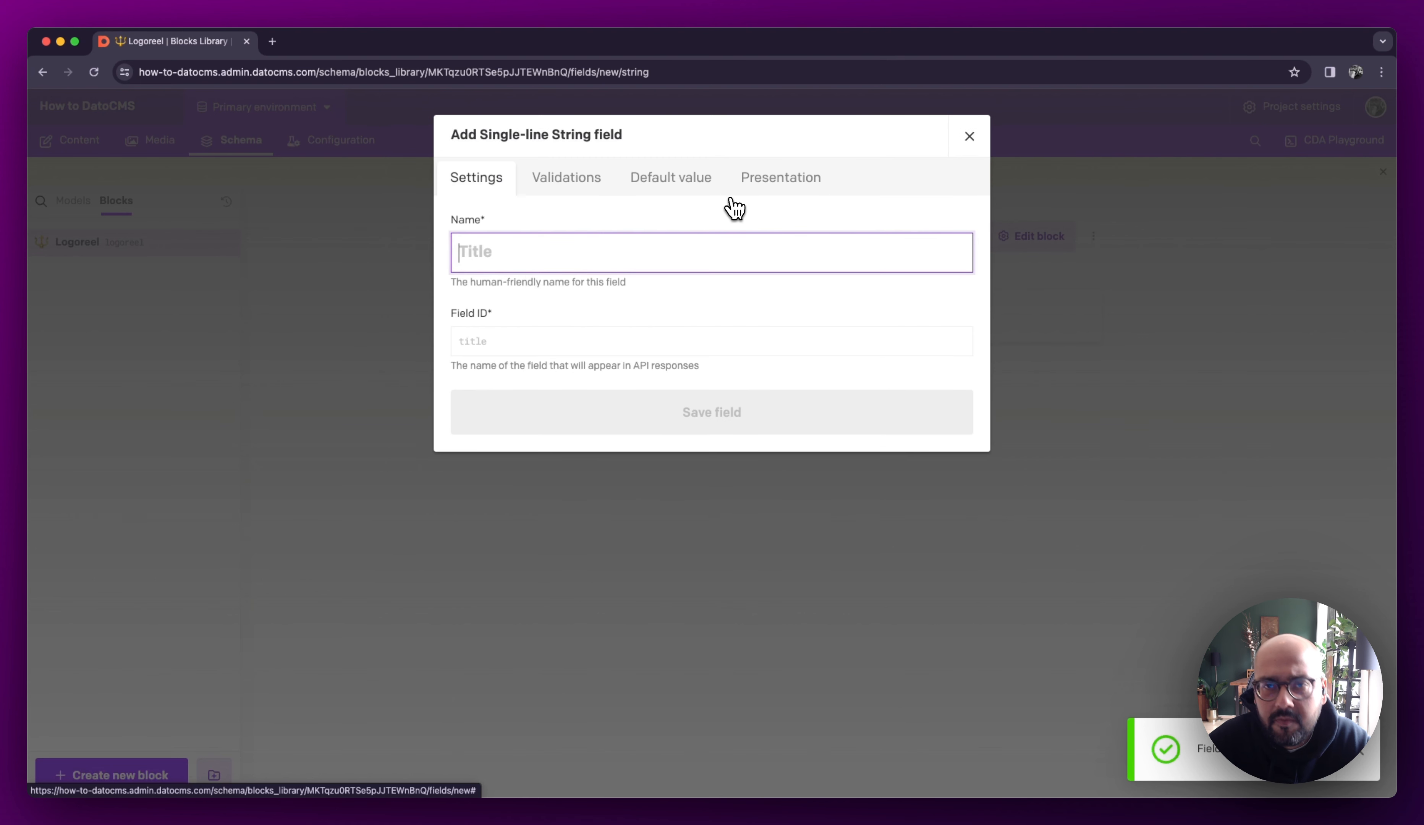
text(Tagline)
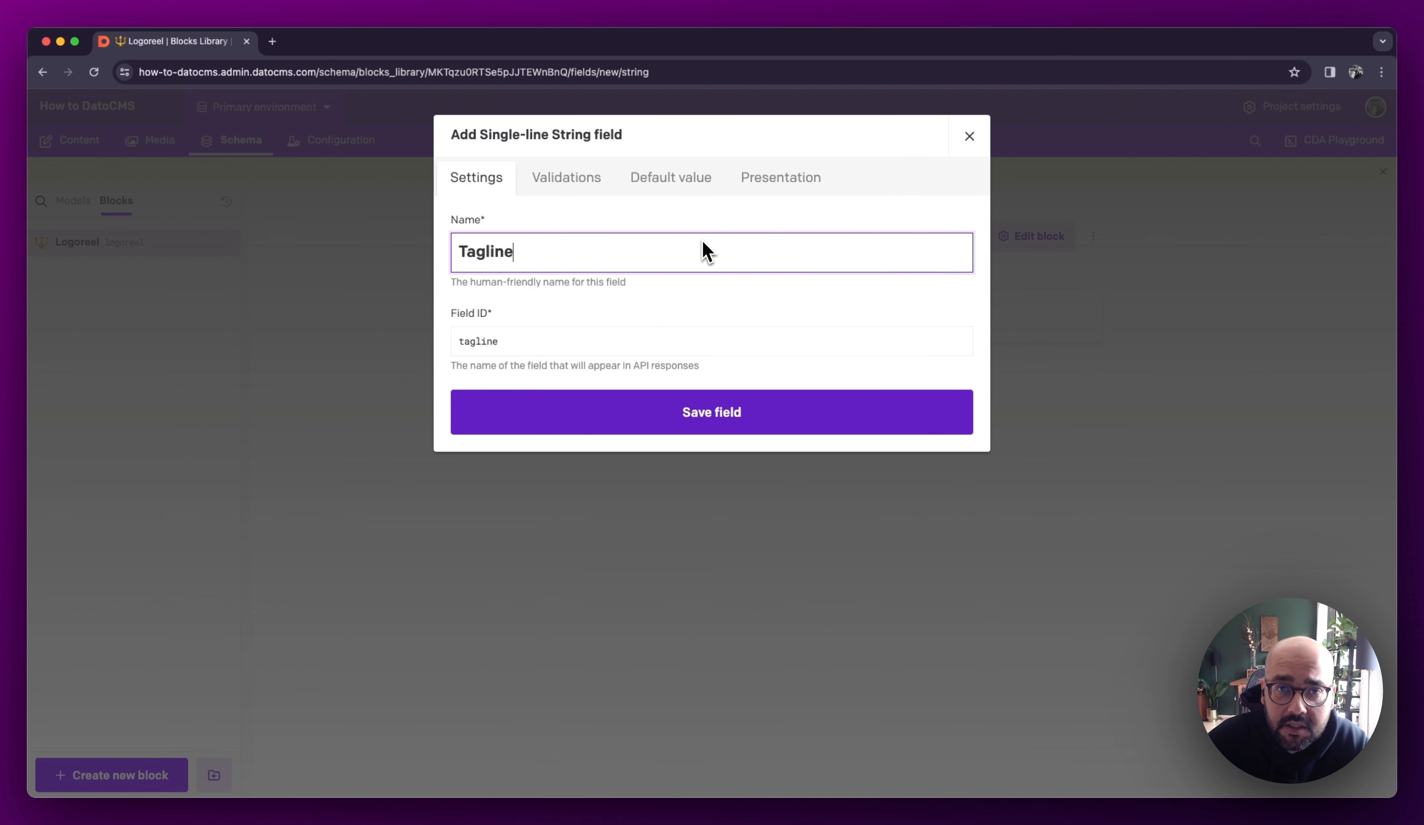
Make the Tagline field required, limit it to no more than 150 characters, and save the field
click(558, 202)
click(491, 221)
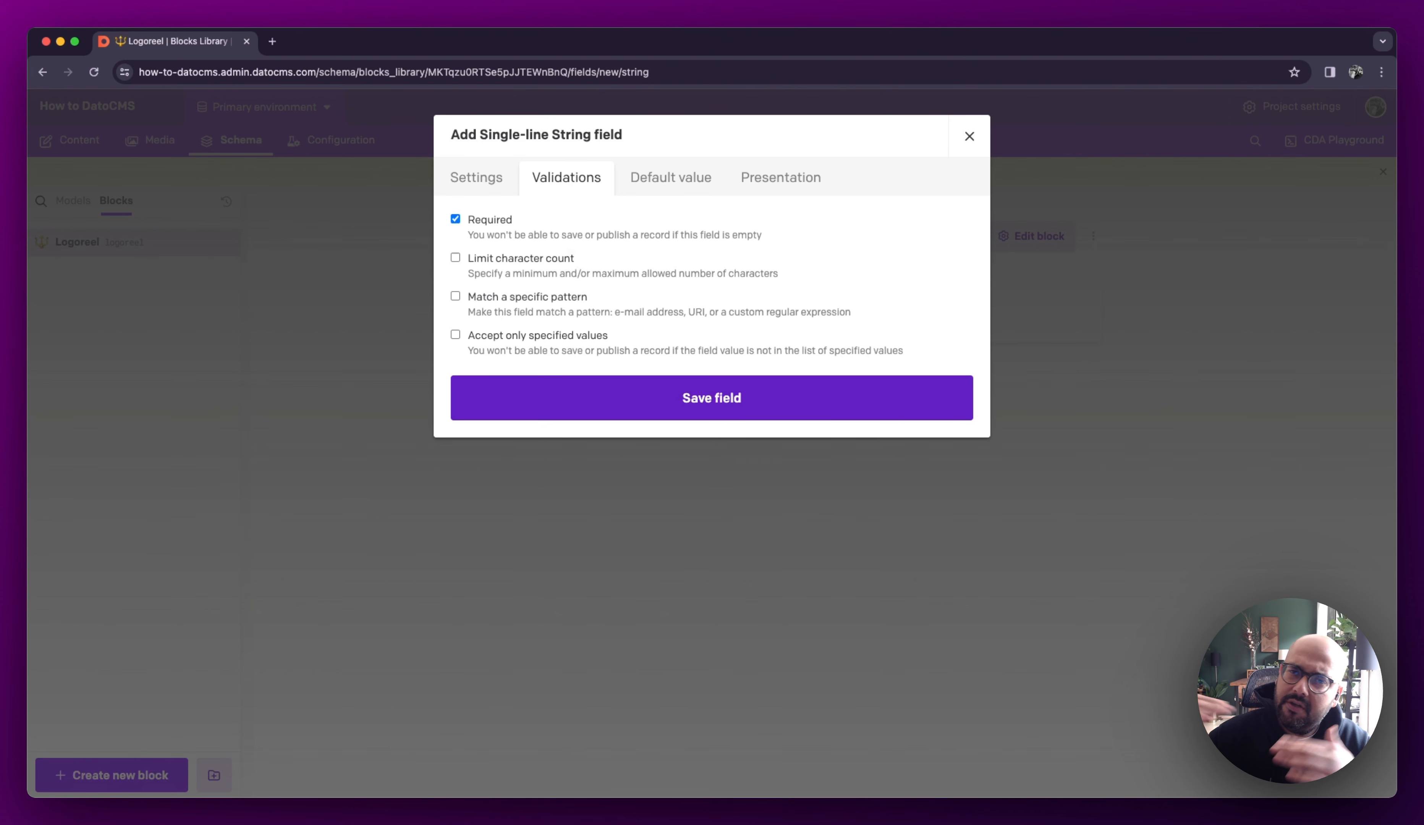
click(539, 261)
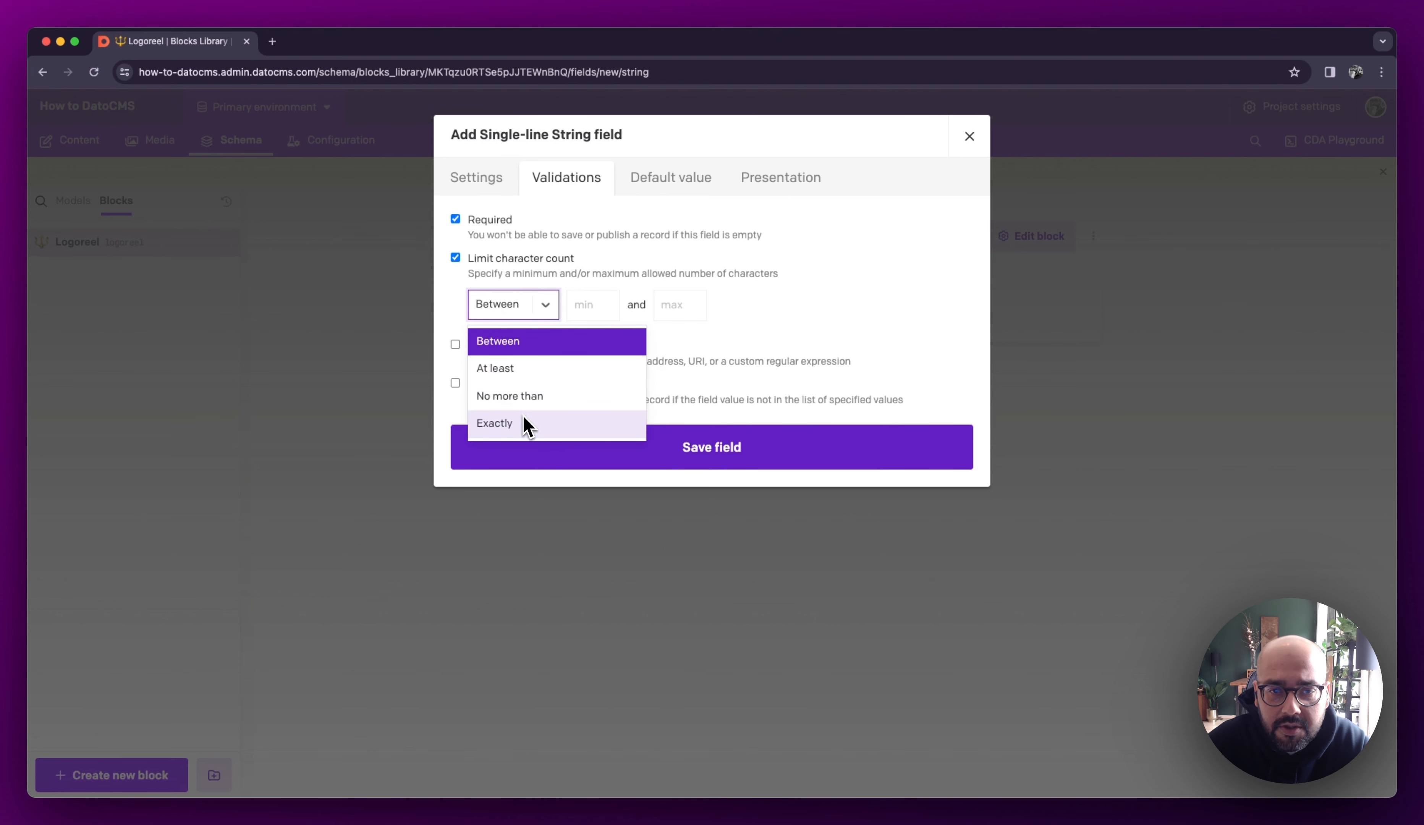
click(525, 397)
click(639, 309)
text(150)
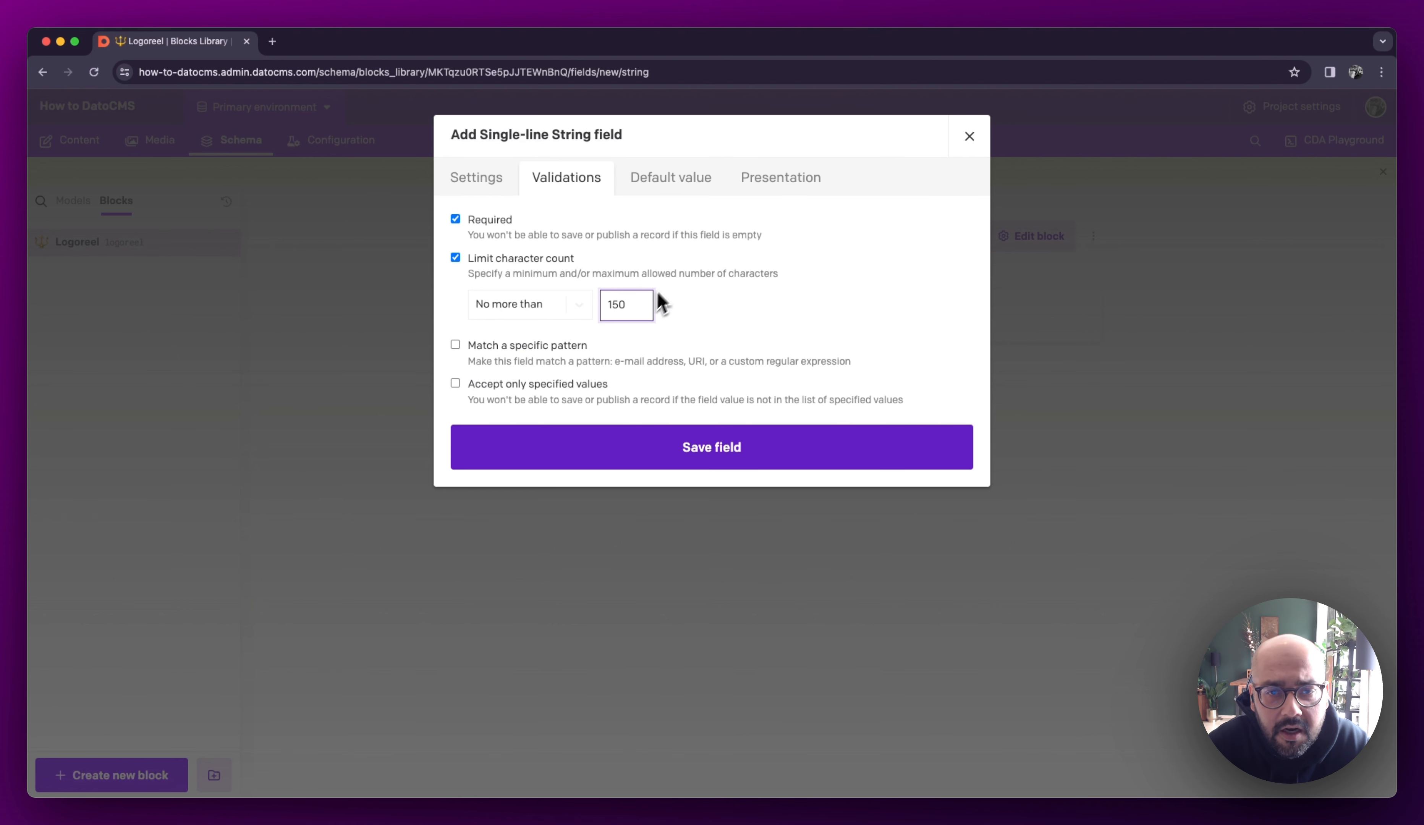
click(695, 193)
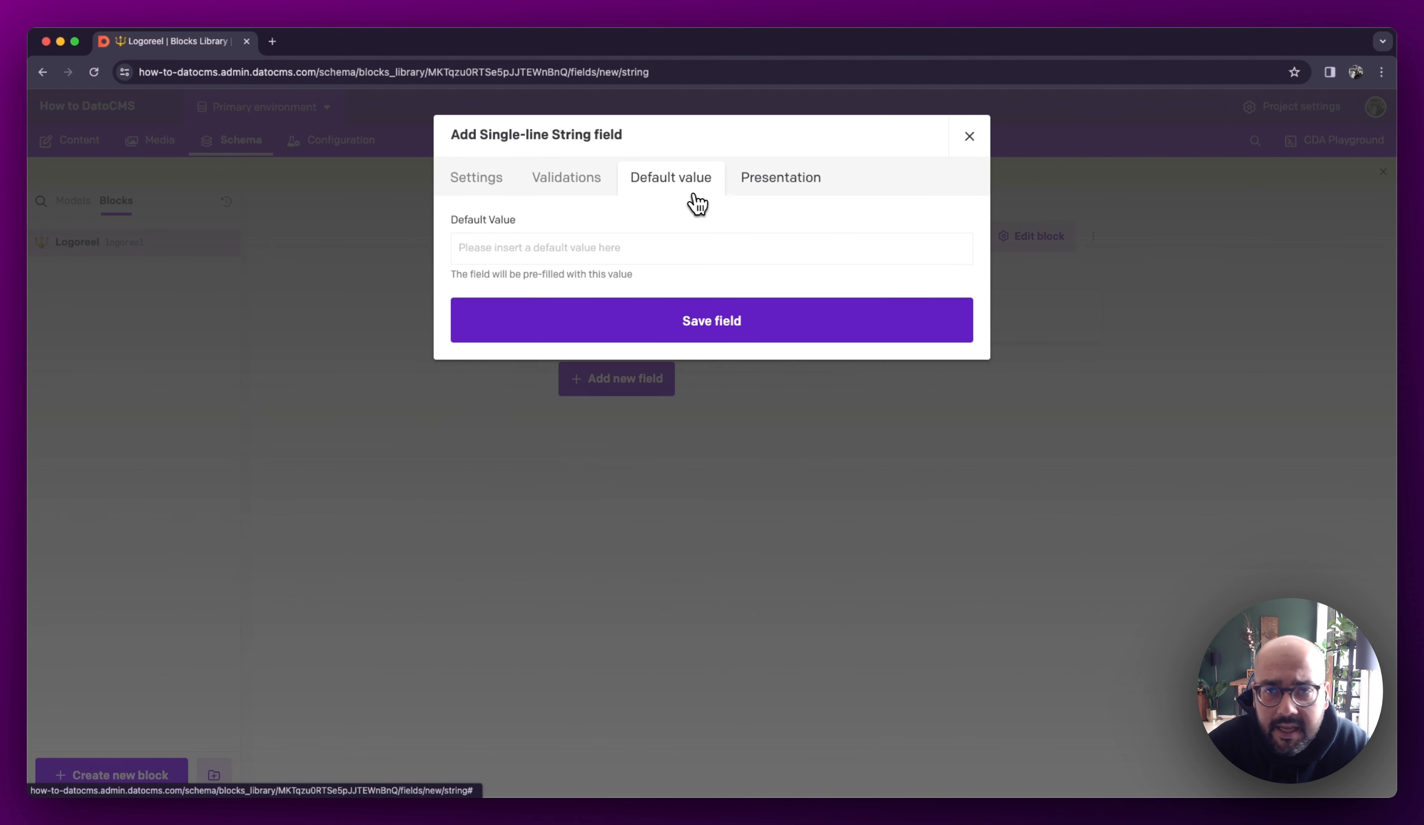
click(792, 193)
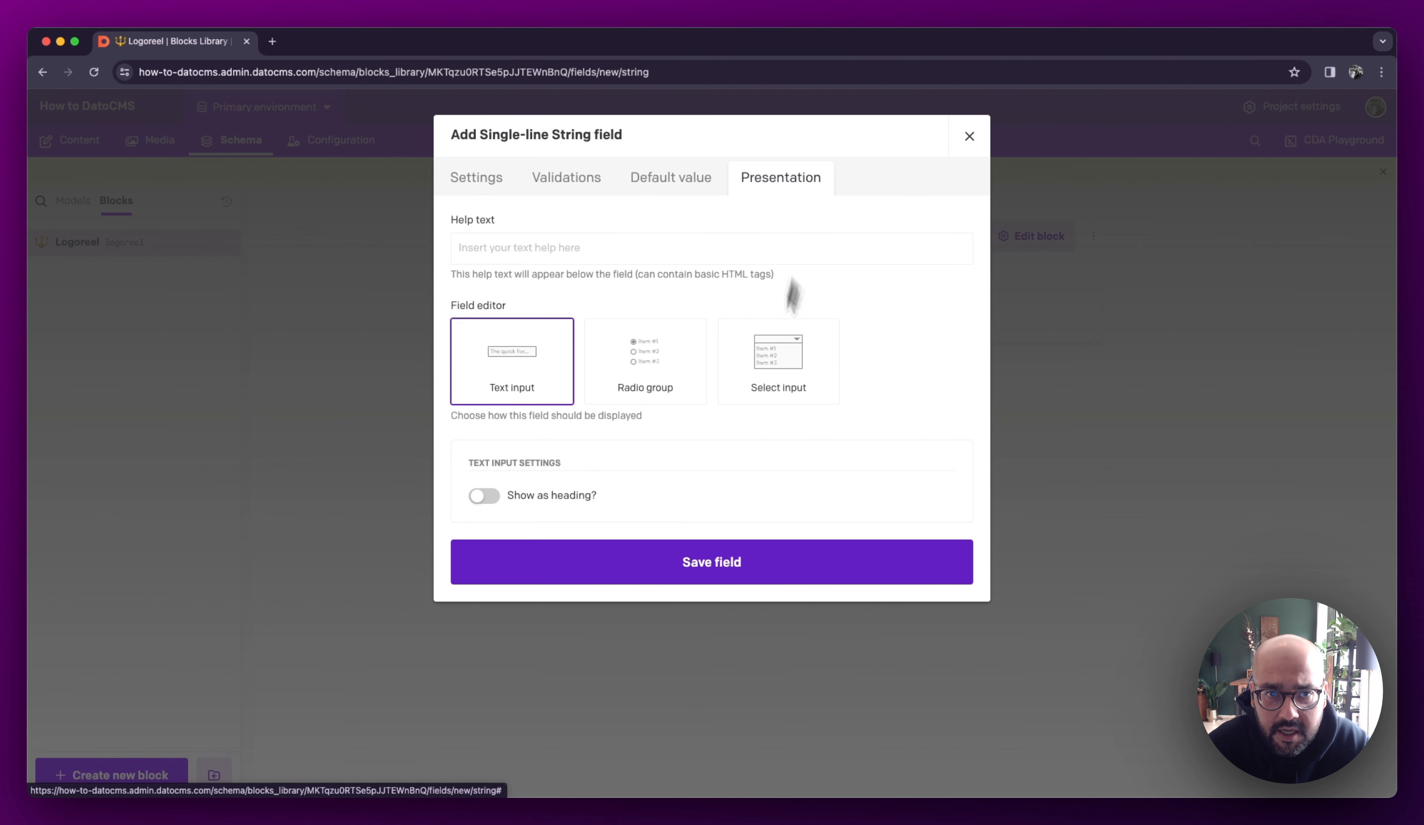
click(676, 547)
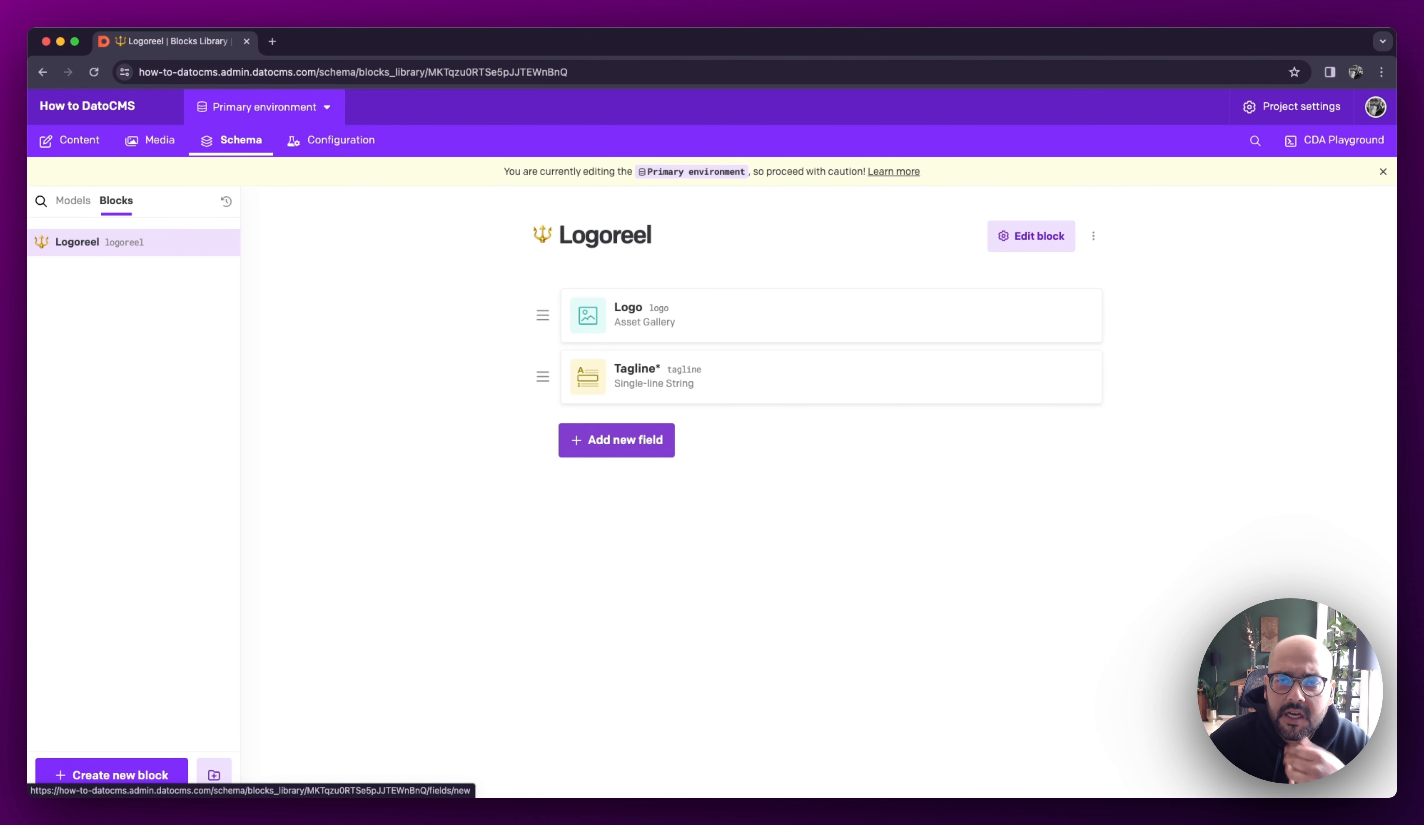
Start a new Color field named Color in the Logoreel block and make it required
click(643, 450)
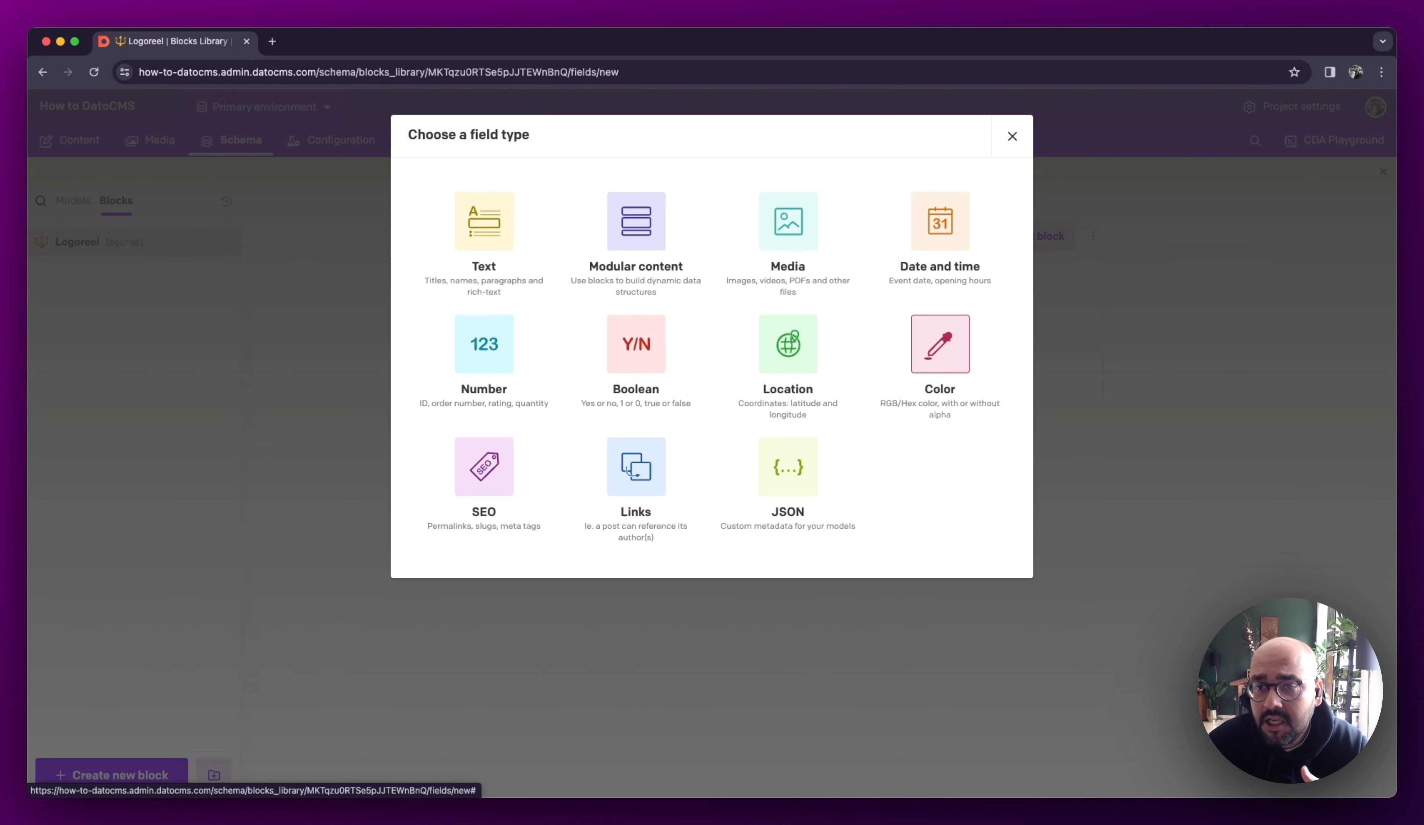
click(957, 379)
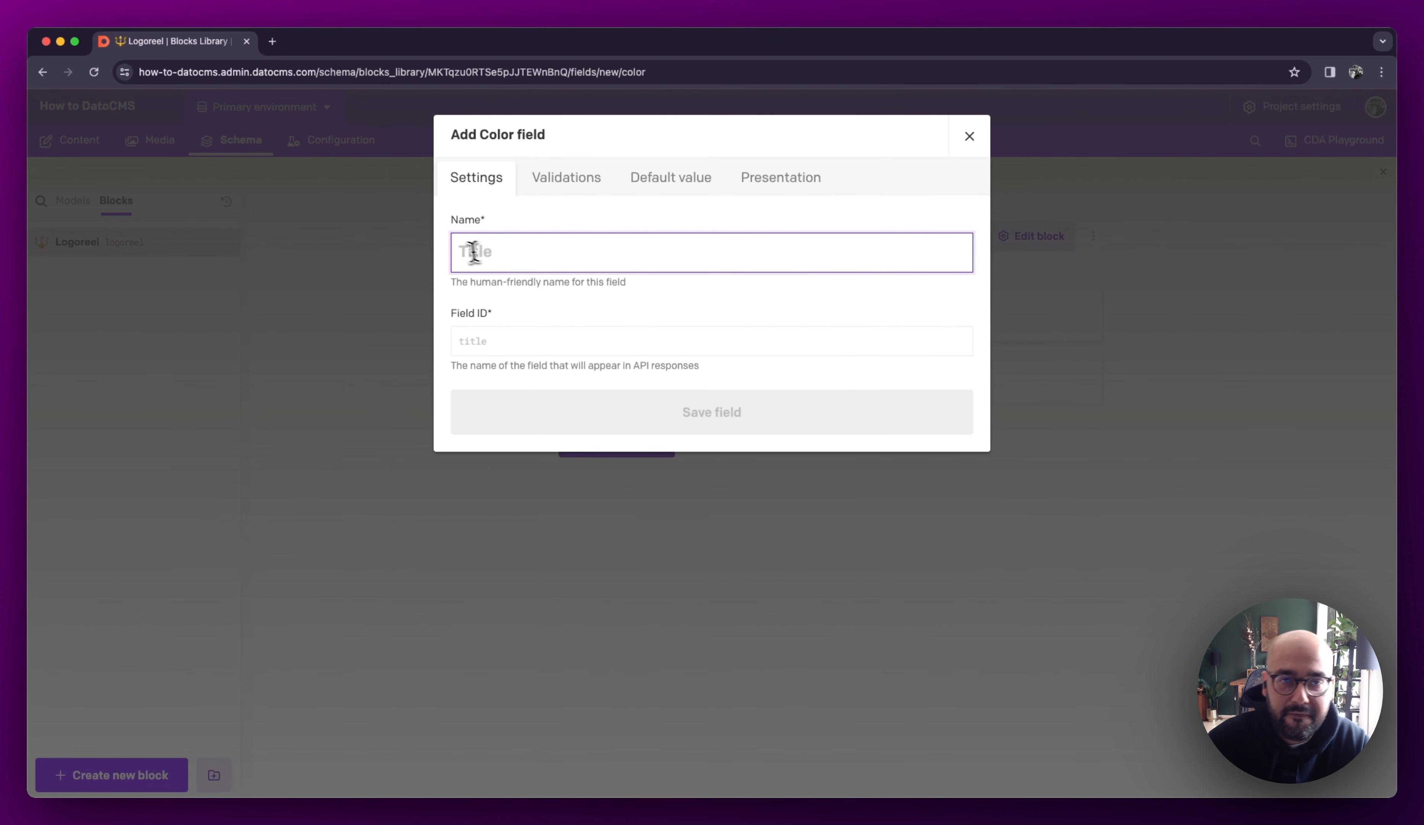
text(Color)
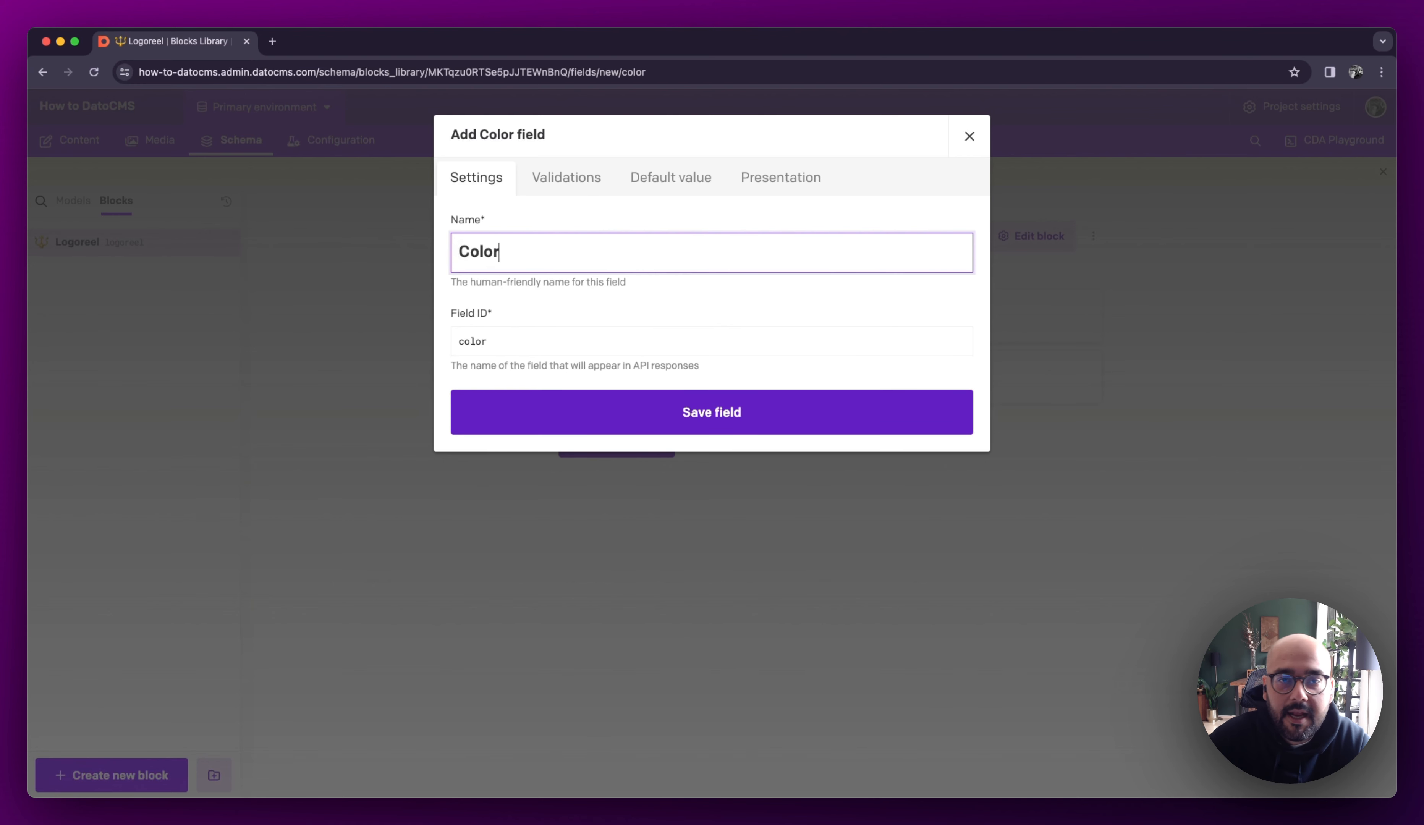
click(605, 197)
click(504, 233)
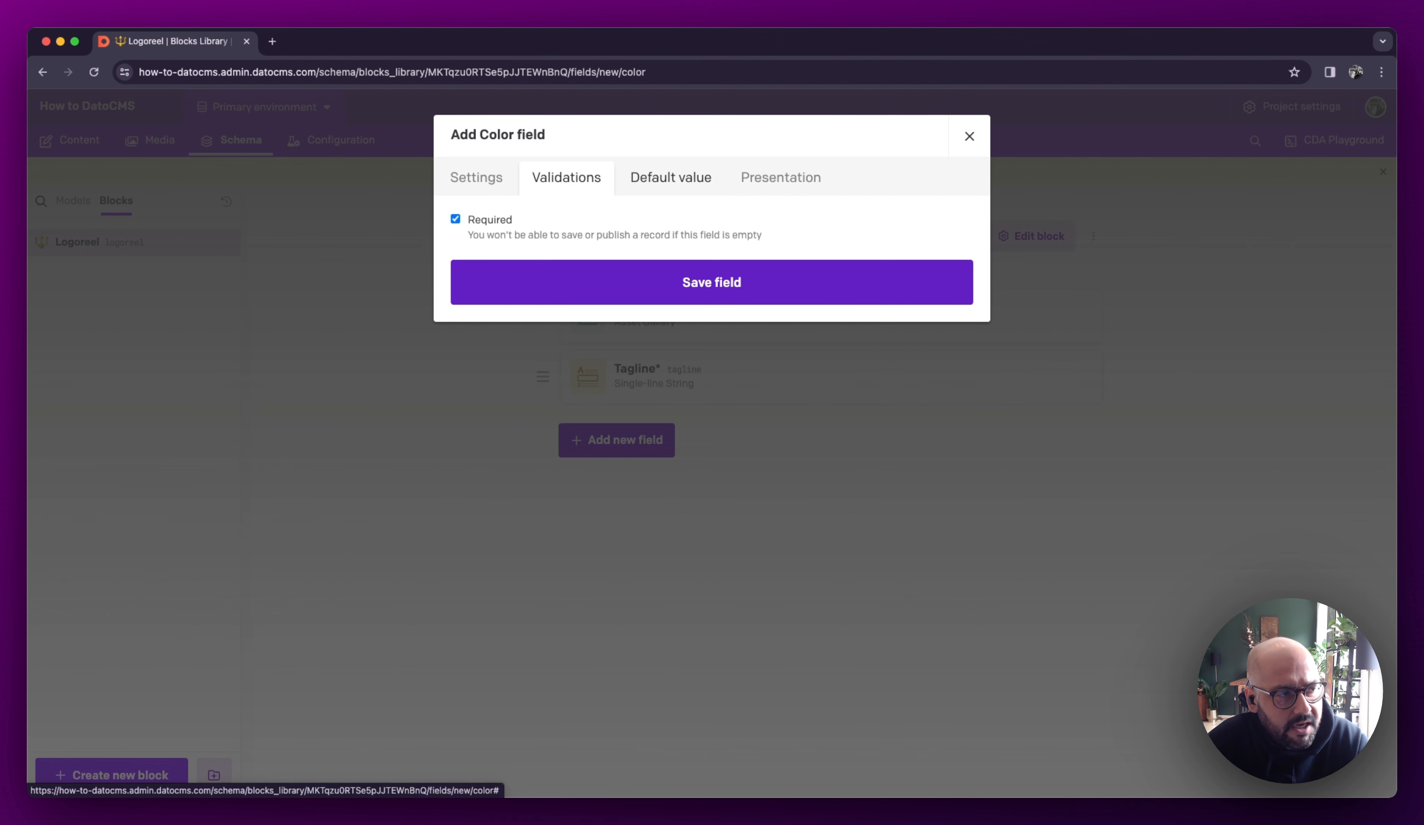
Try to set a black default value (hex 000000) for the new Color field and save the field
click(671, 180)
click(486, 254)
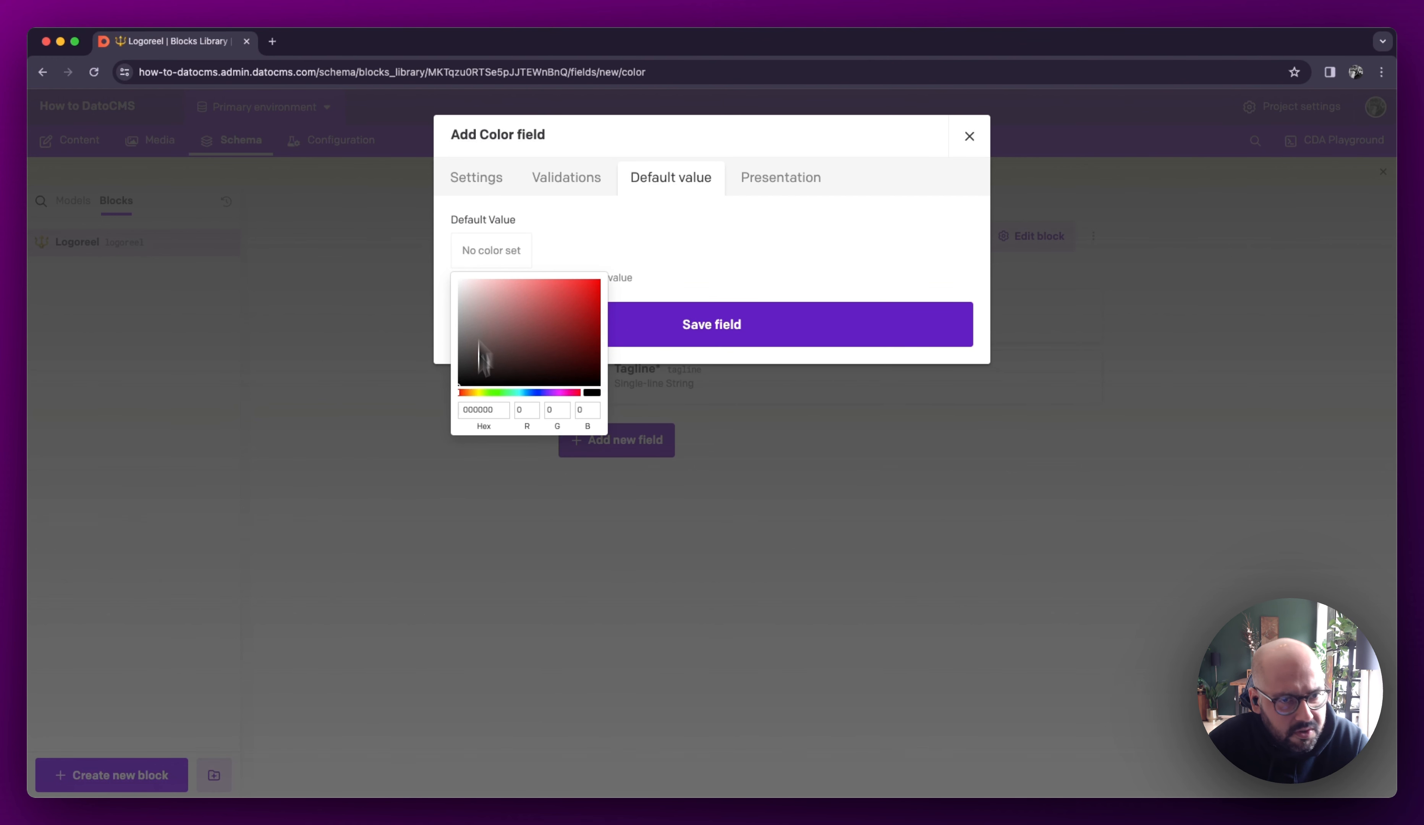
double_click(480, 409)
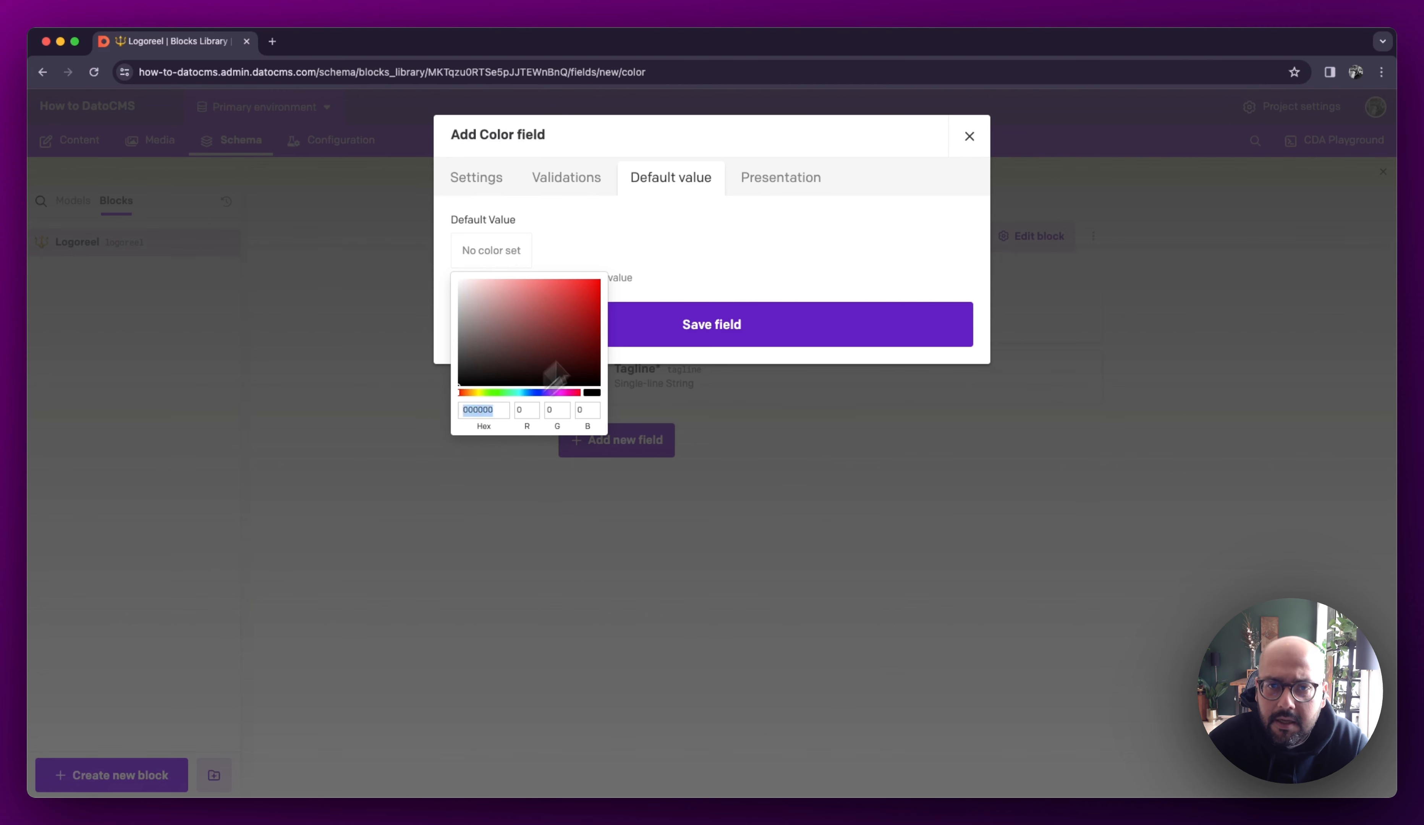
click(691, 257)
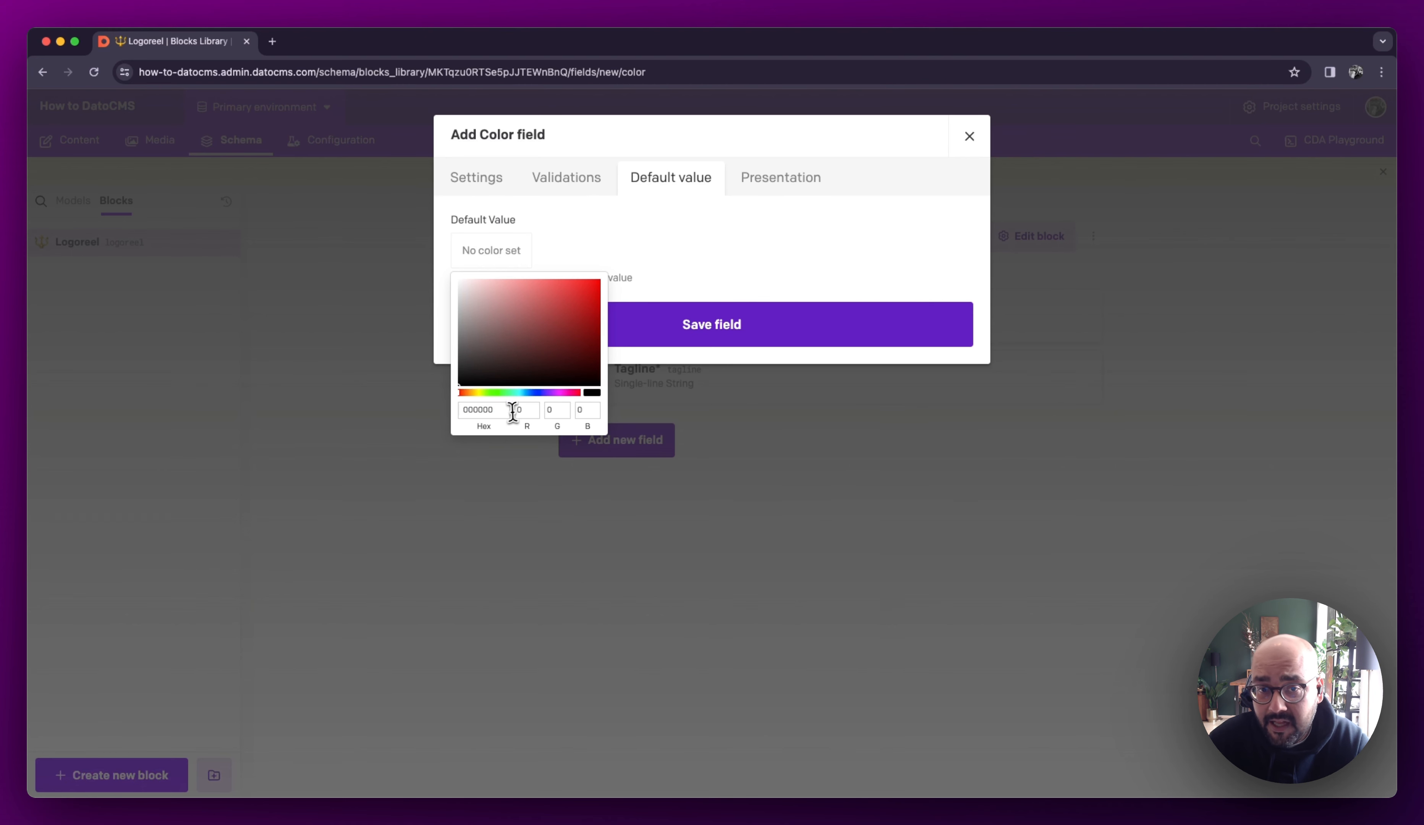
key(Return)
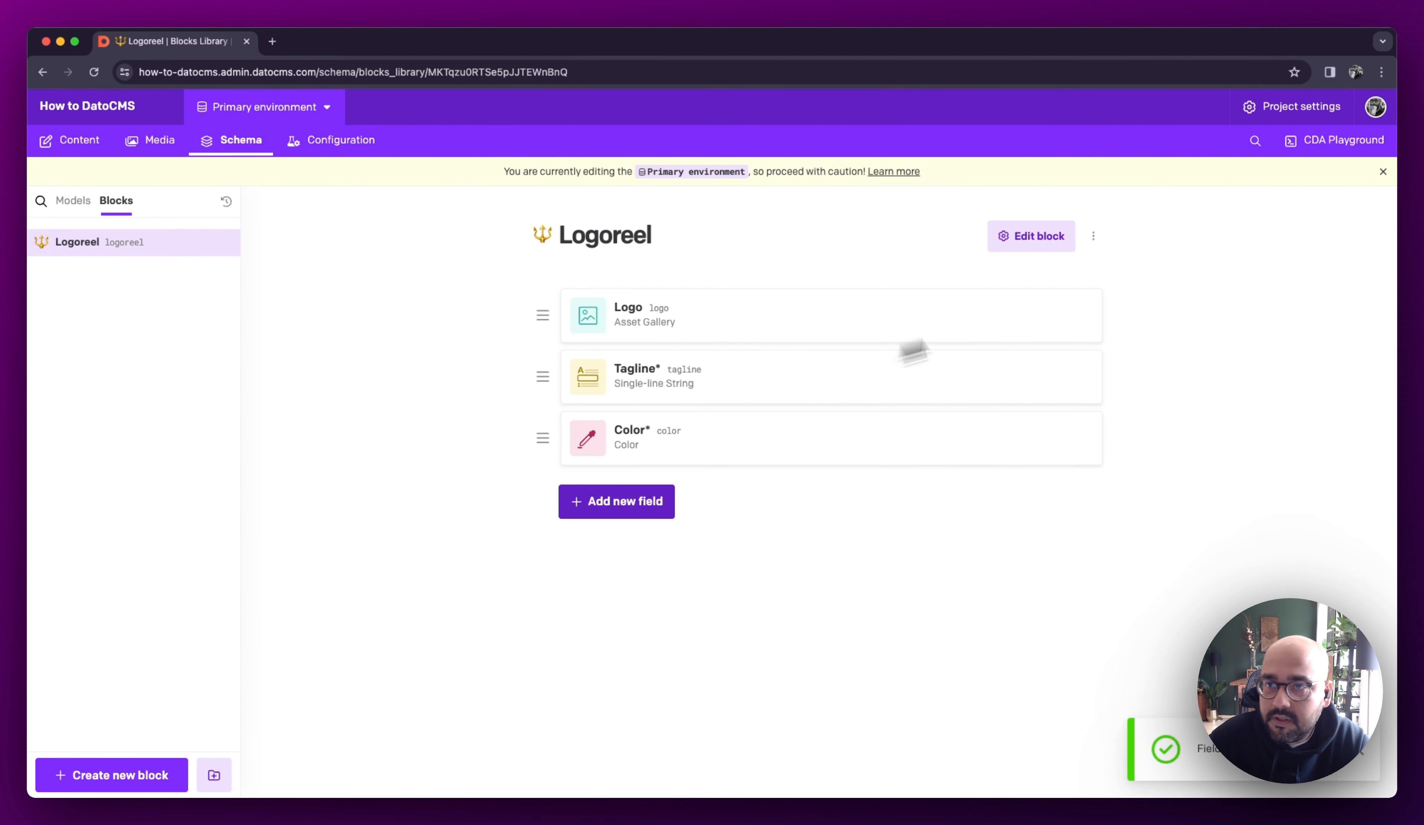
Reopen the Logoreel block's Color field and set its default value to black, hex 000000
click(980, 450)
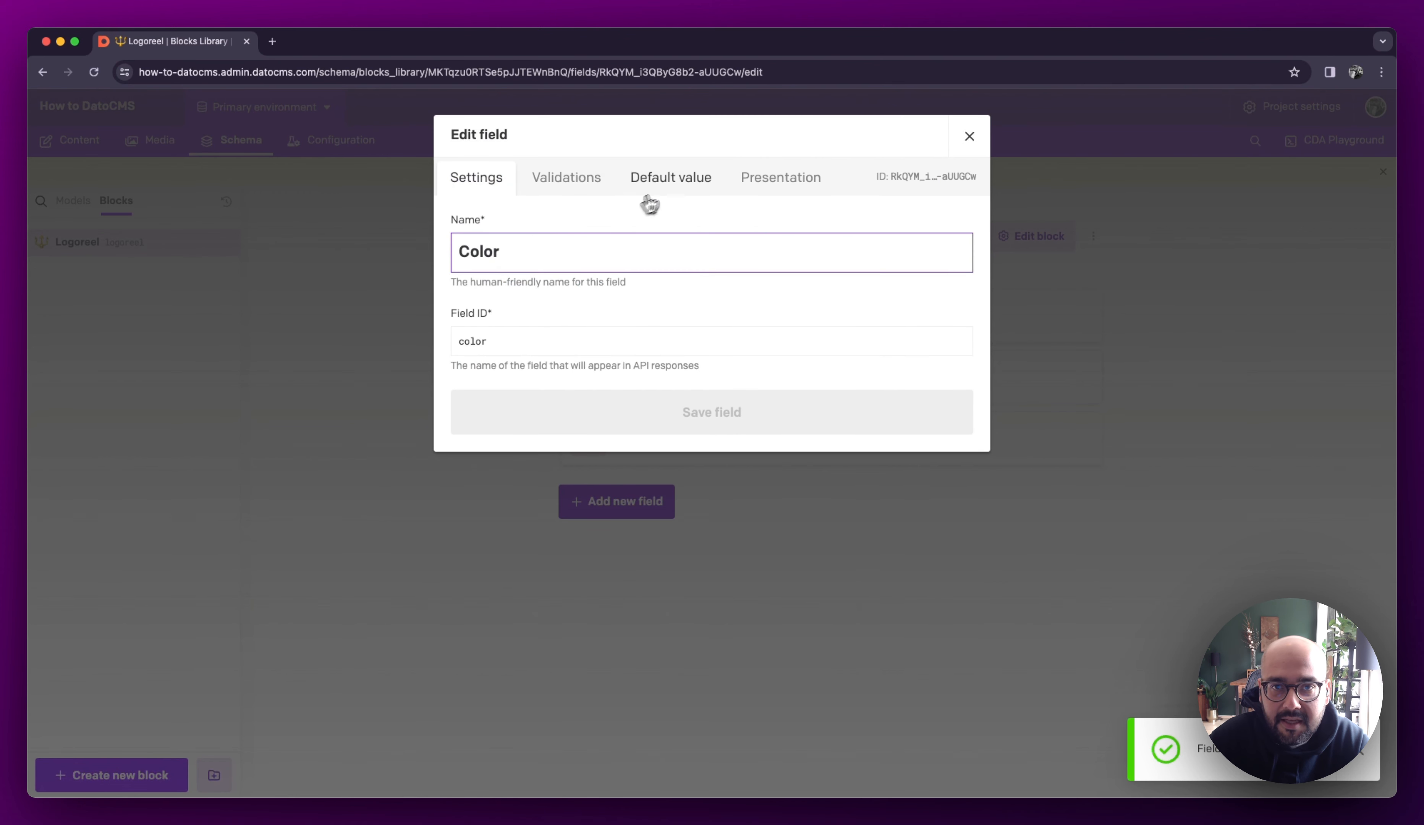
click(675, 192)
click(479, 259)
drag(514, 342, 598, 384)
double_click(469, 409)
text(000000)
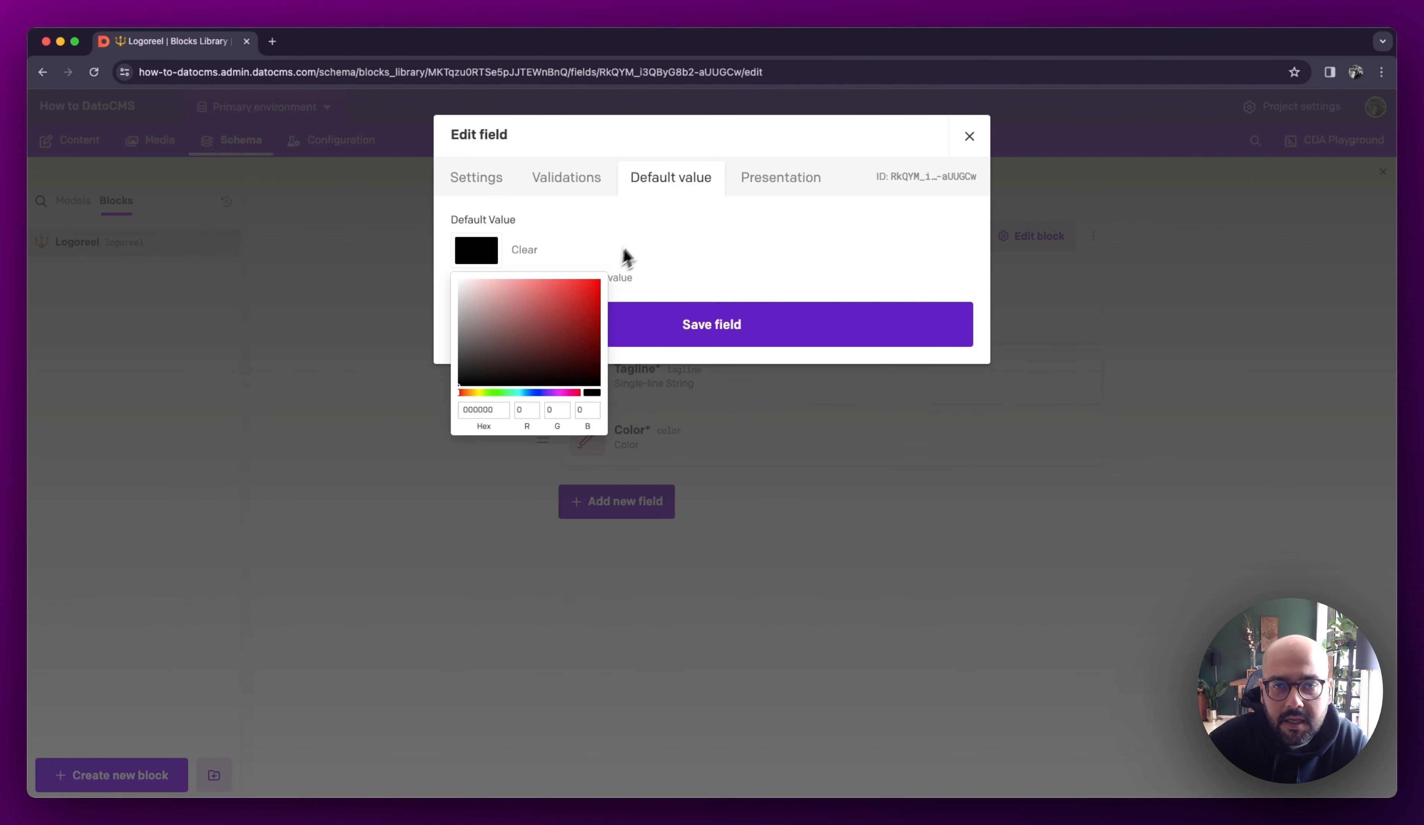
Give the Color field the help text "Choose one of the two colors"
click(754, 193)
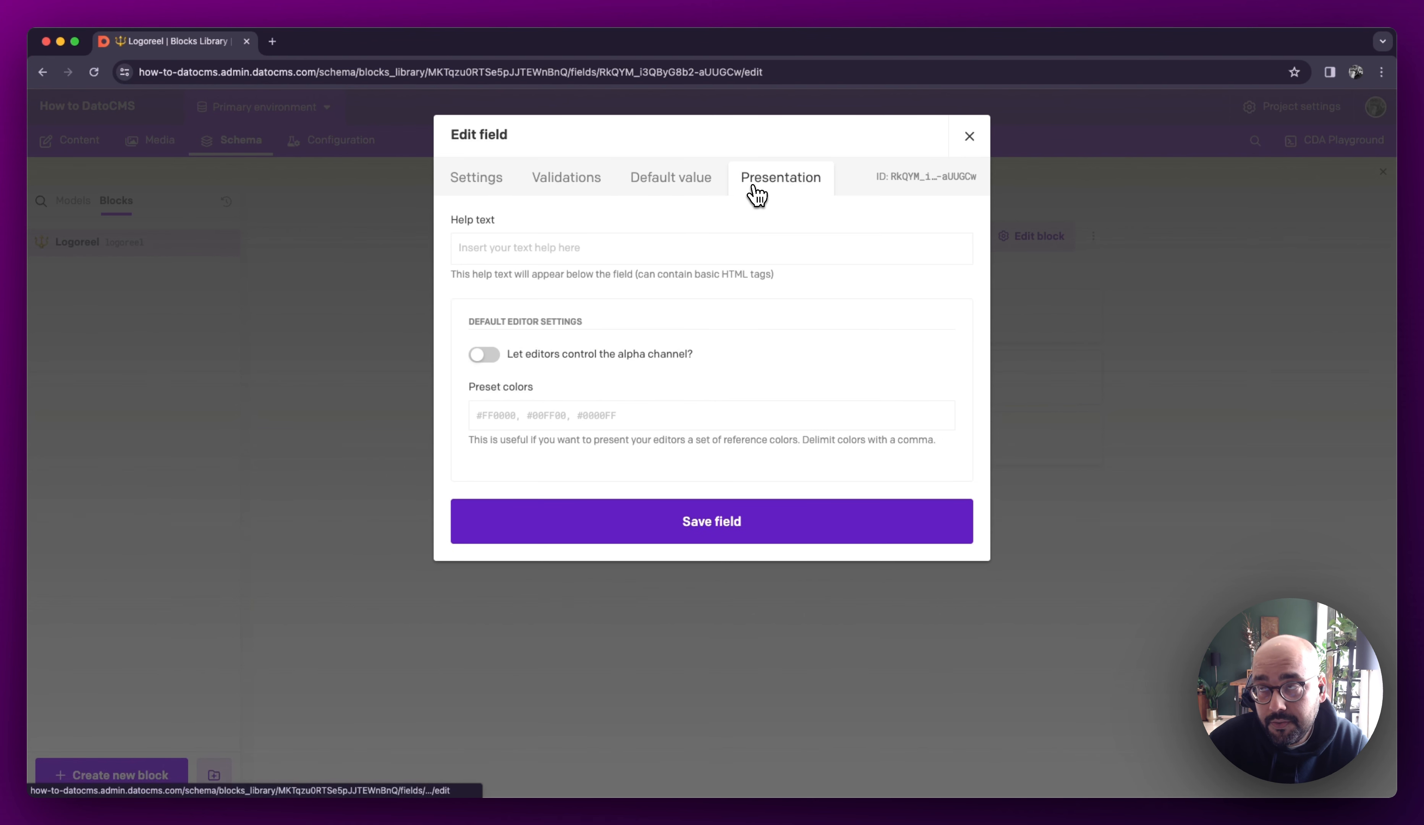
click(595, 247)
text(Choose o)
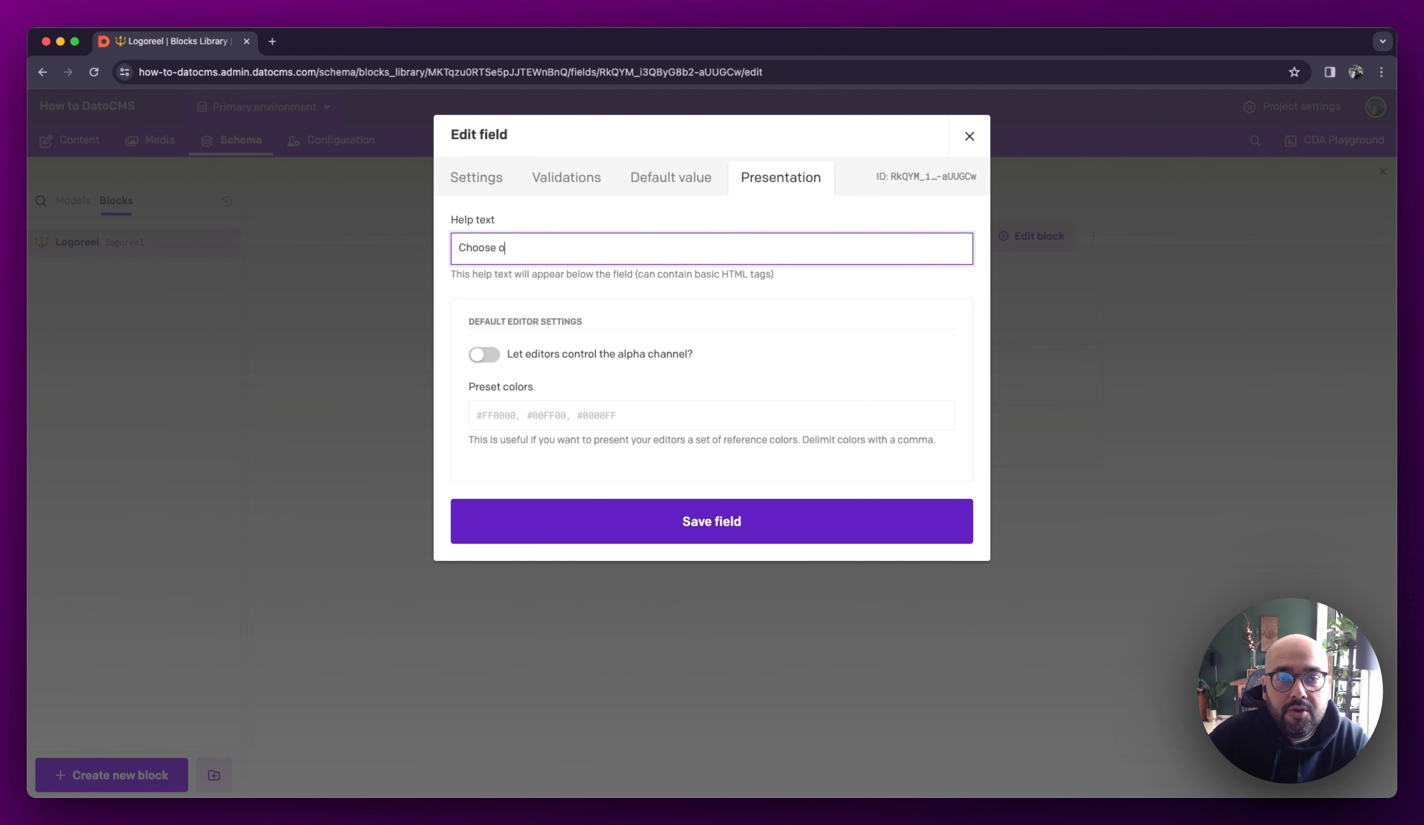
text(ne of the two colors)
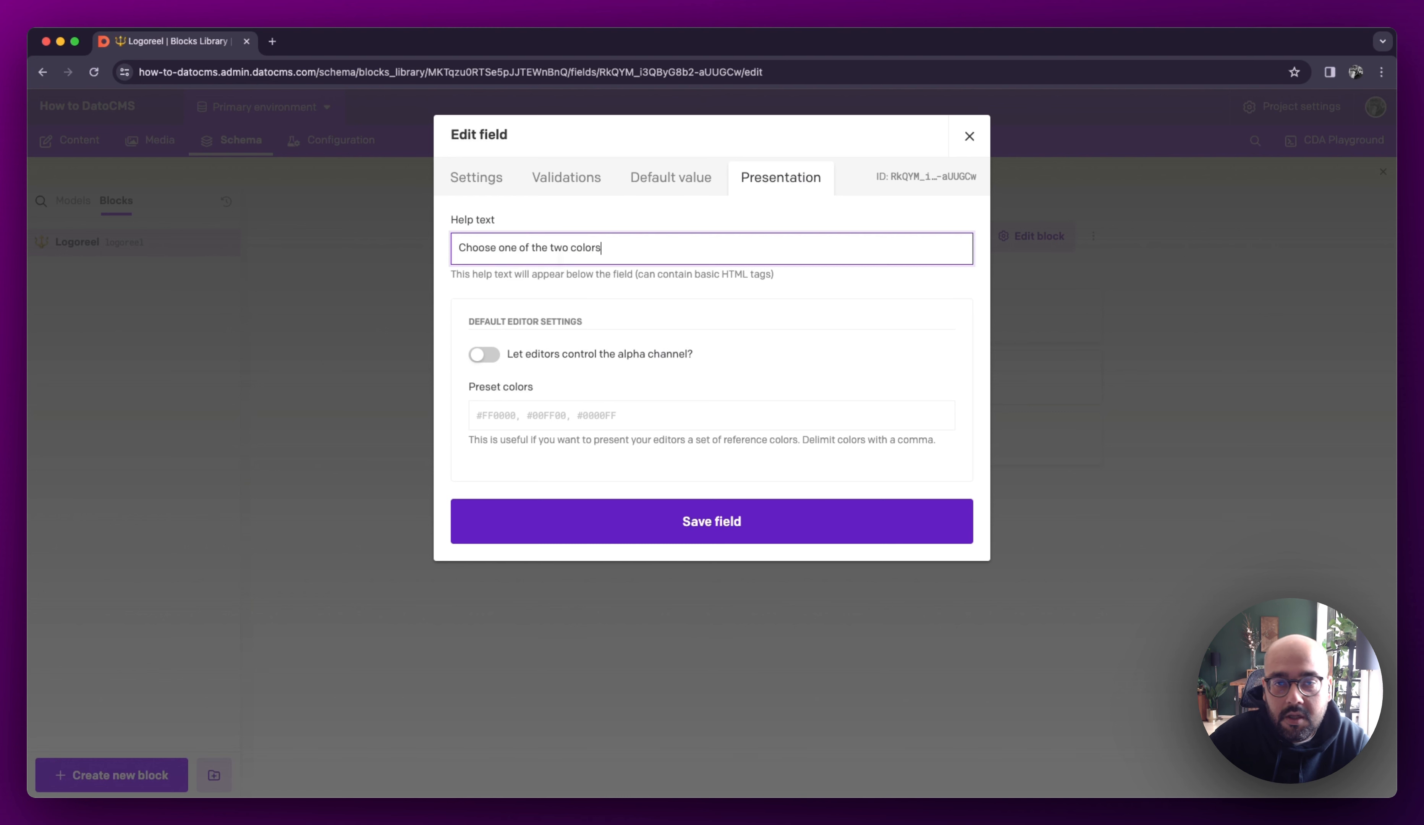
Set the Color field's preset colors to #000000, #FFFFFF and save the field
click(530, 414)
text(#)
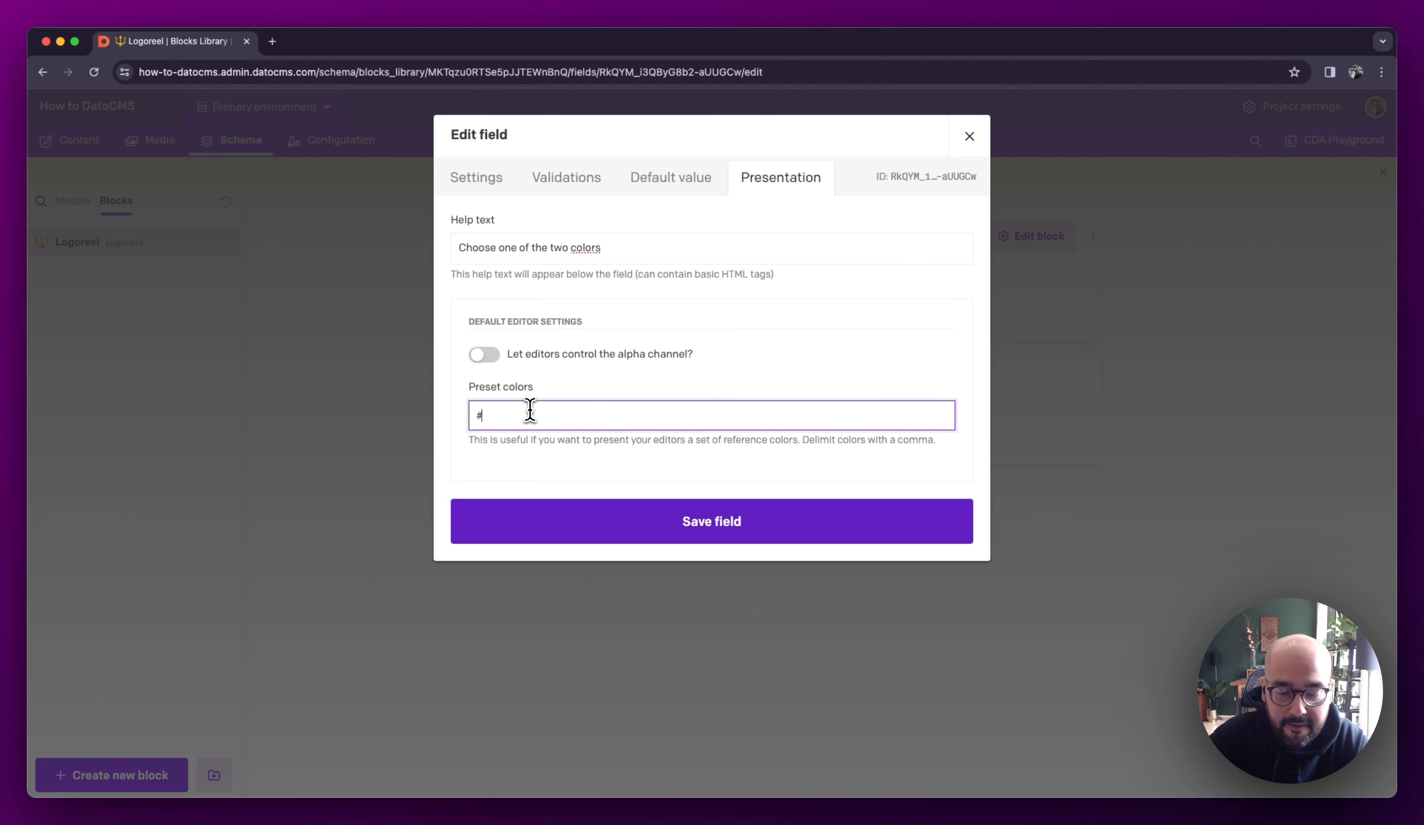
text(000000, # )
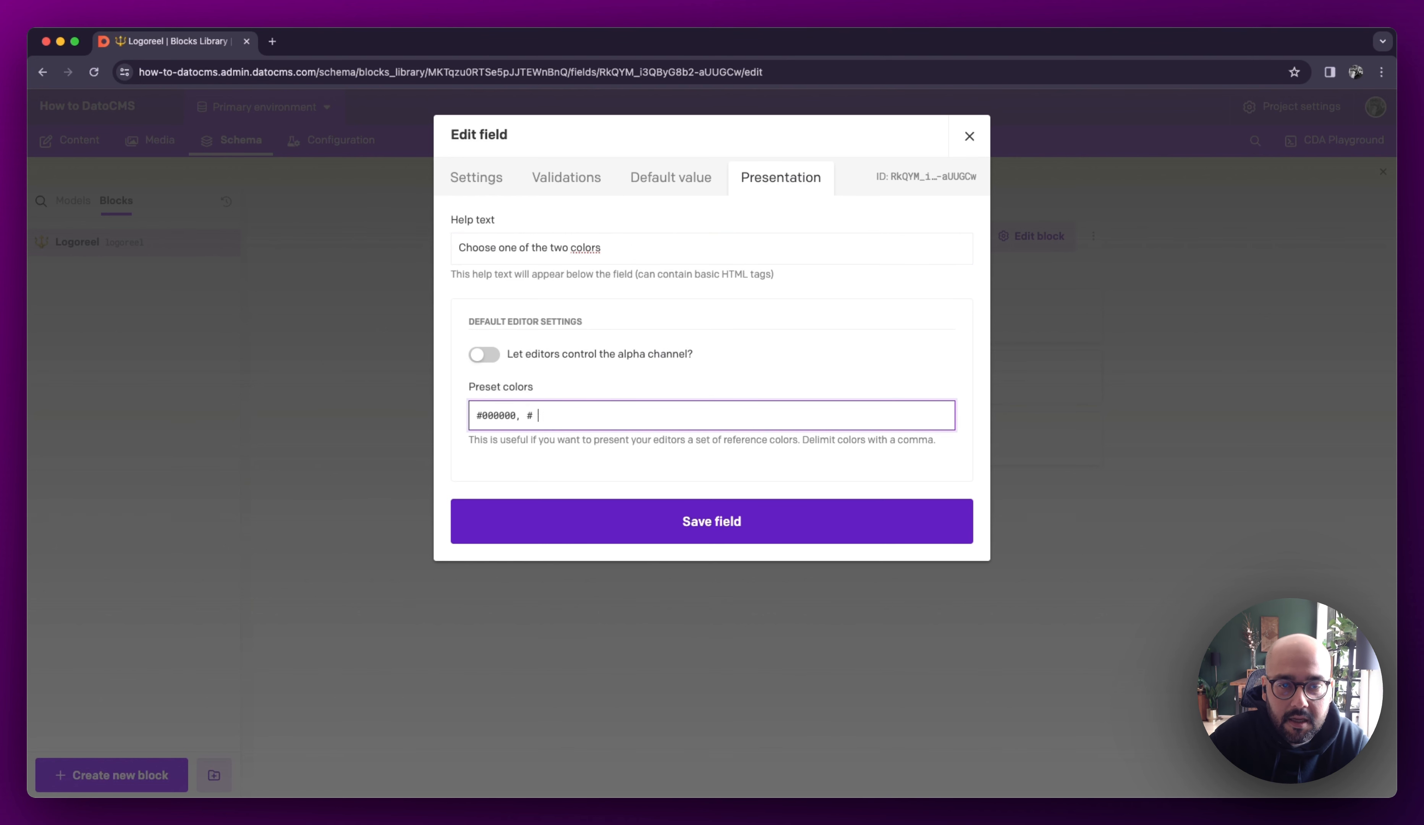
text(FFFFFF)
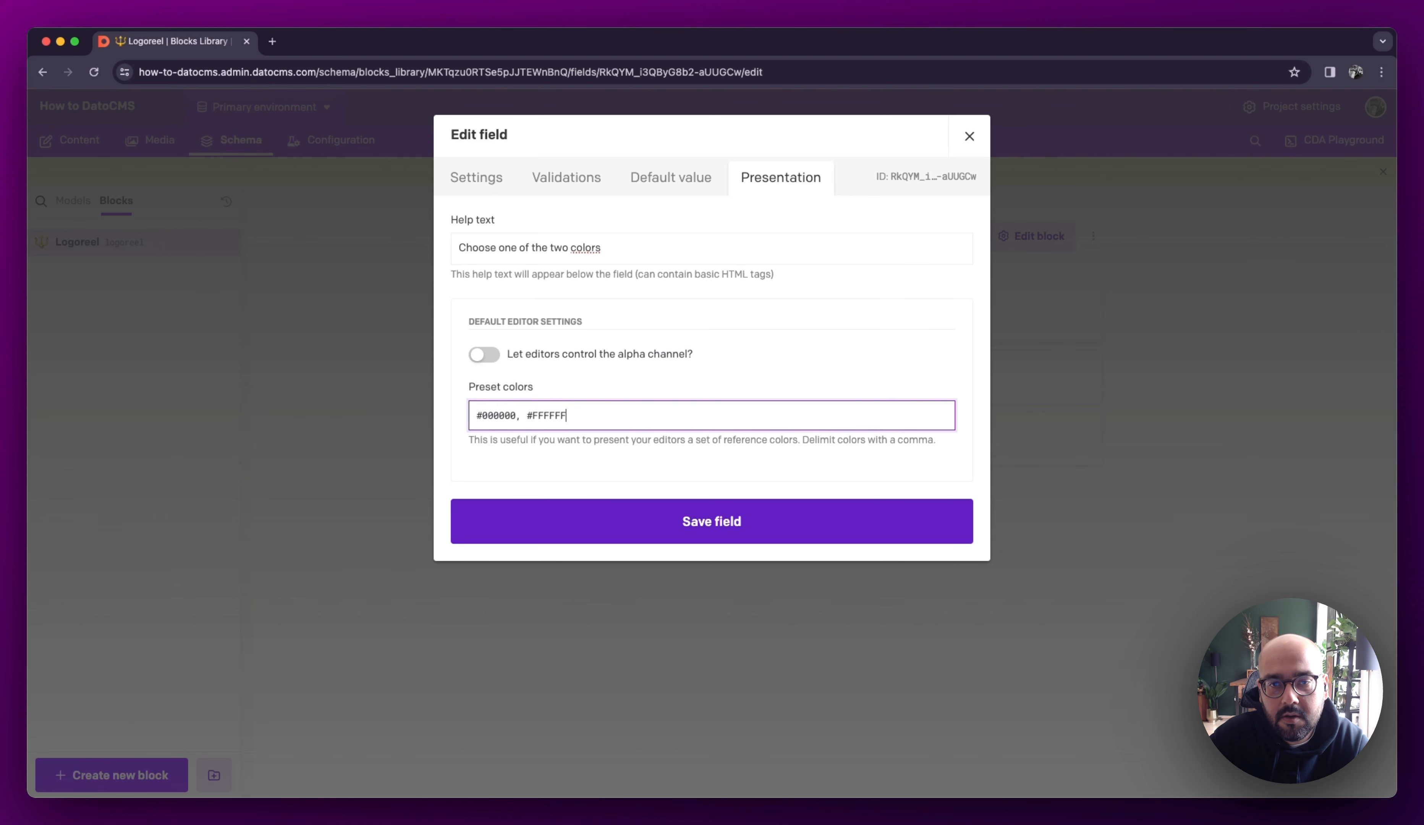
click(731, 516)
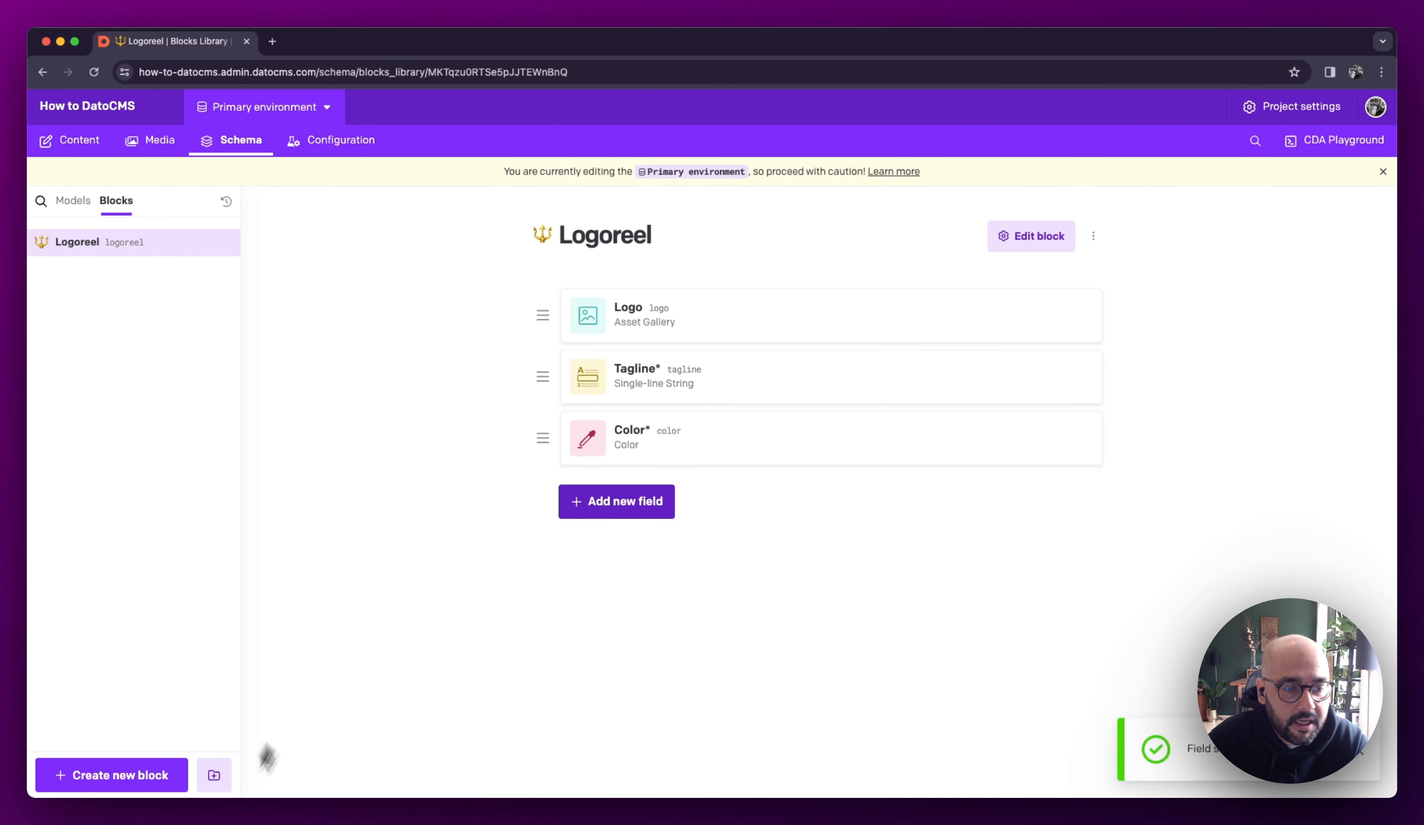
Create a new block named Testimonial with the speech balloon emoji as its icon and save it
click(149, 777)
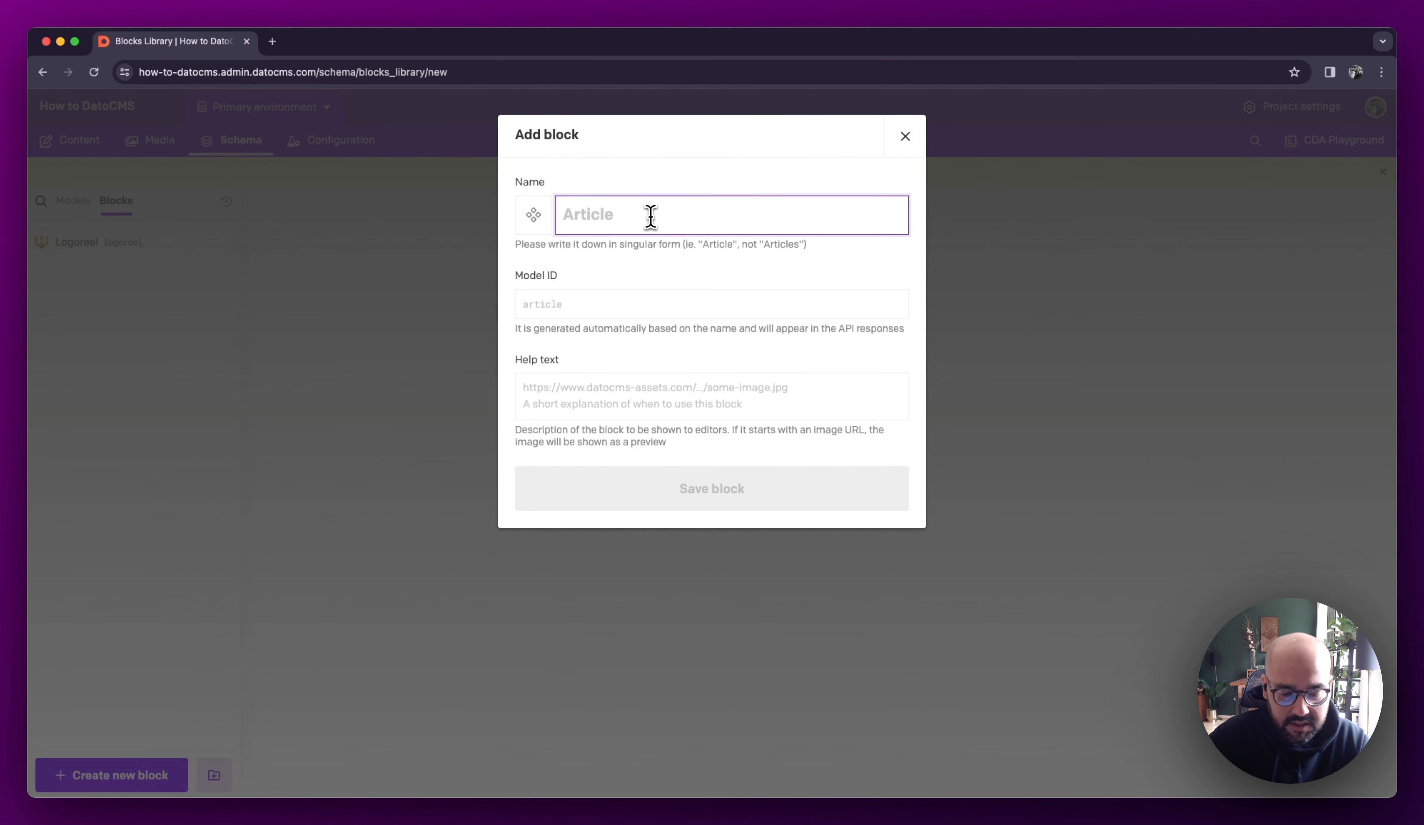
text(Testimonial)
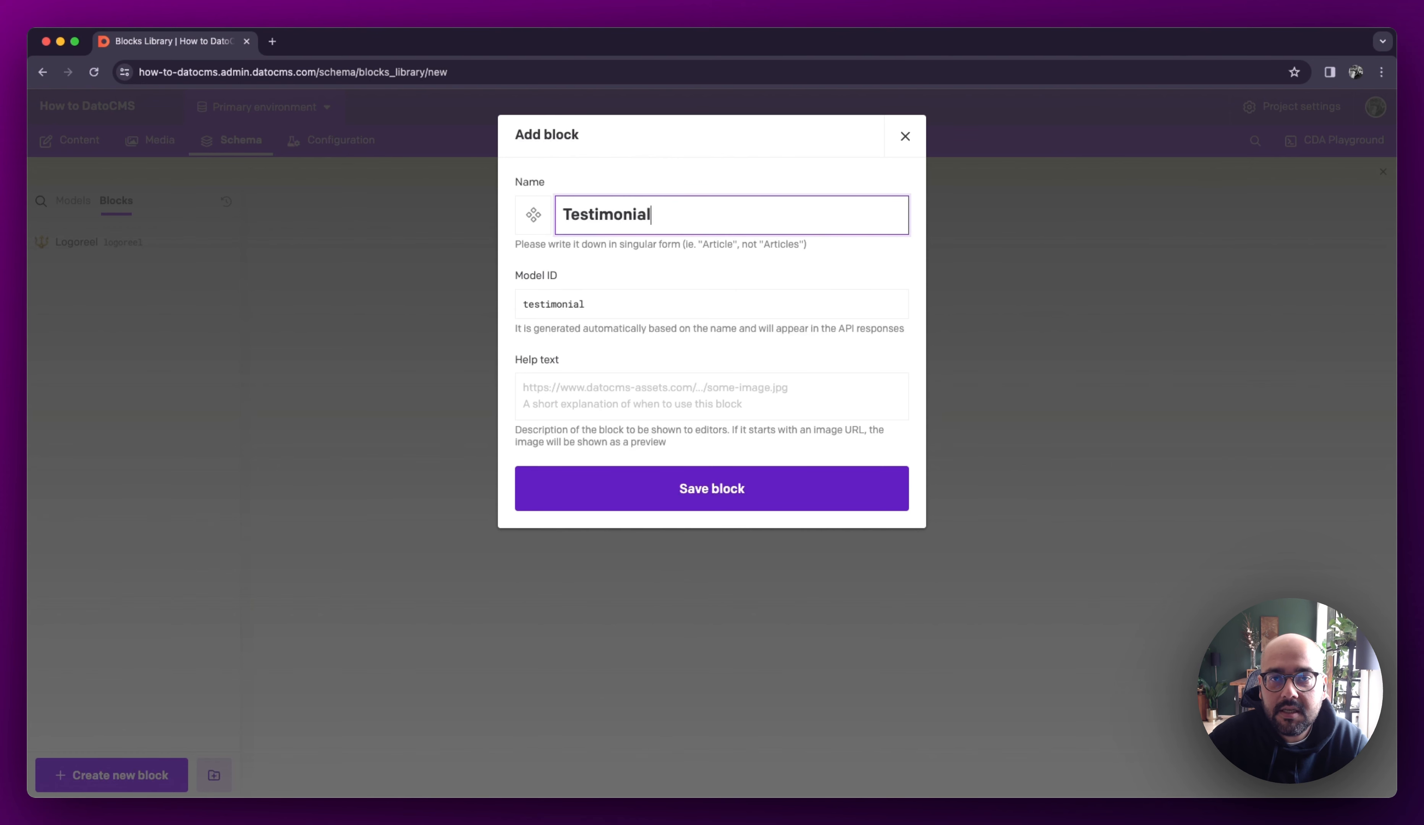
click(533, 215)
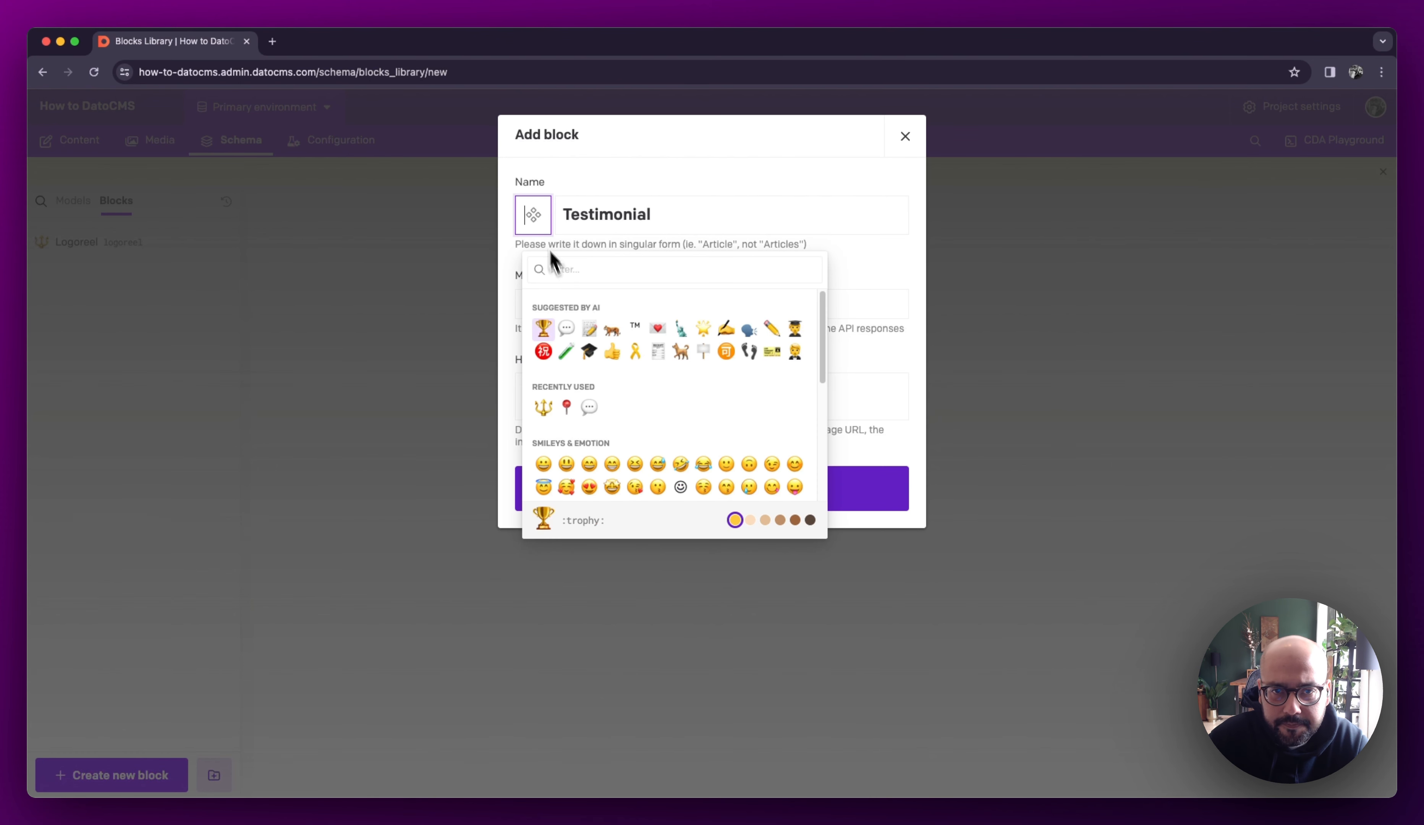
click(588, 406)
click(737, 498)
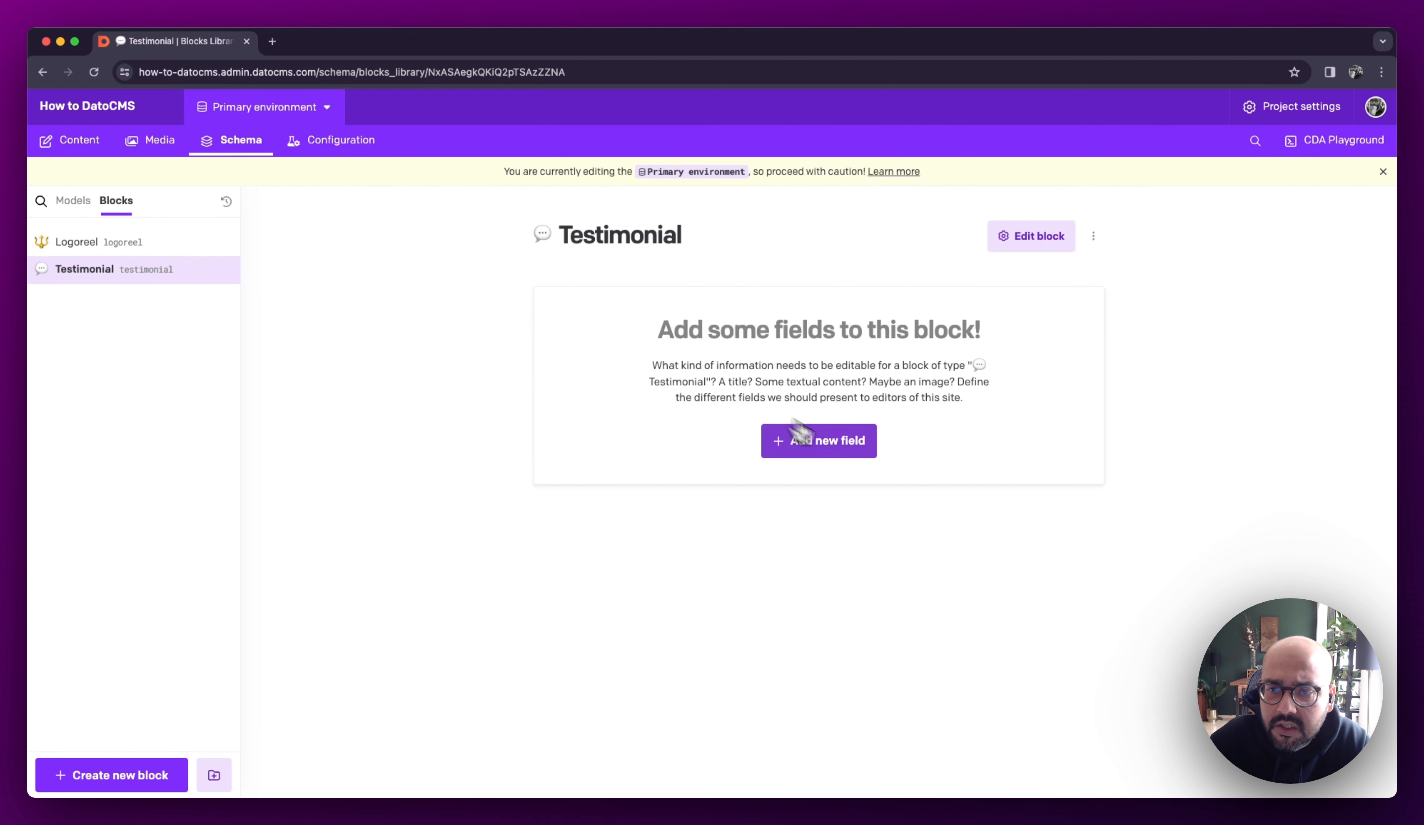
Start a new Structured Text field named Quote in the Testimonial block
click(784, 438)
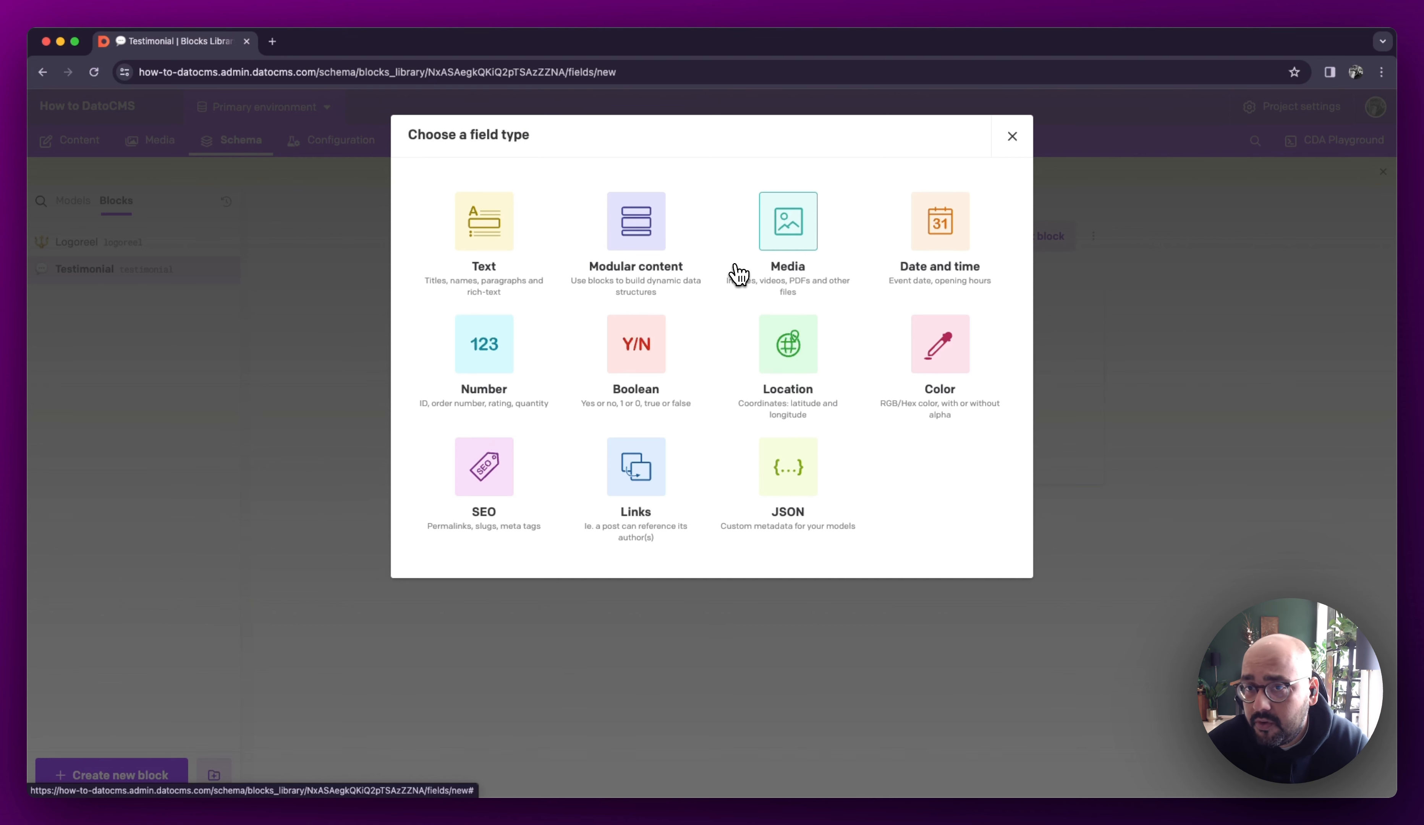
click(488, 251)
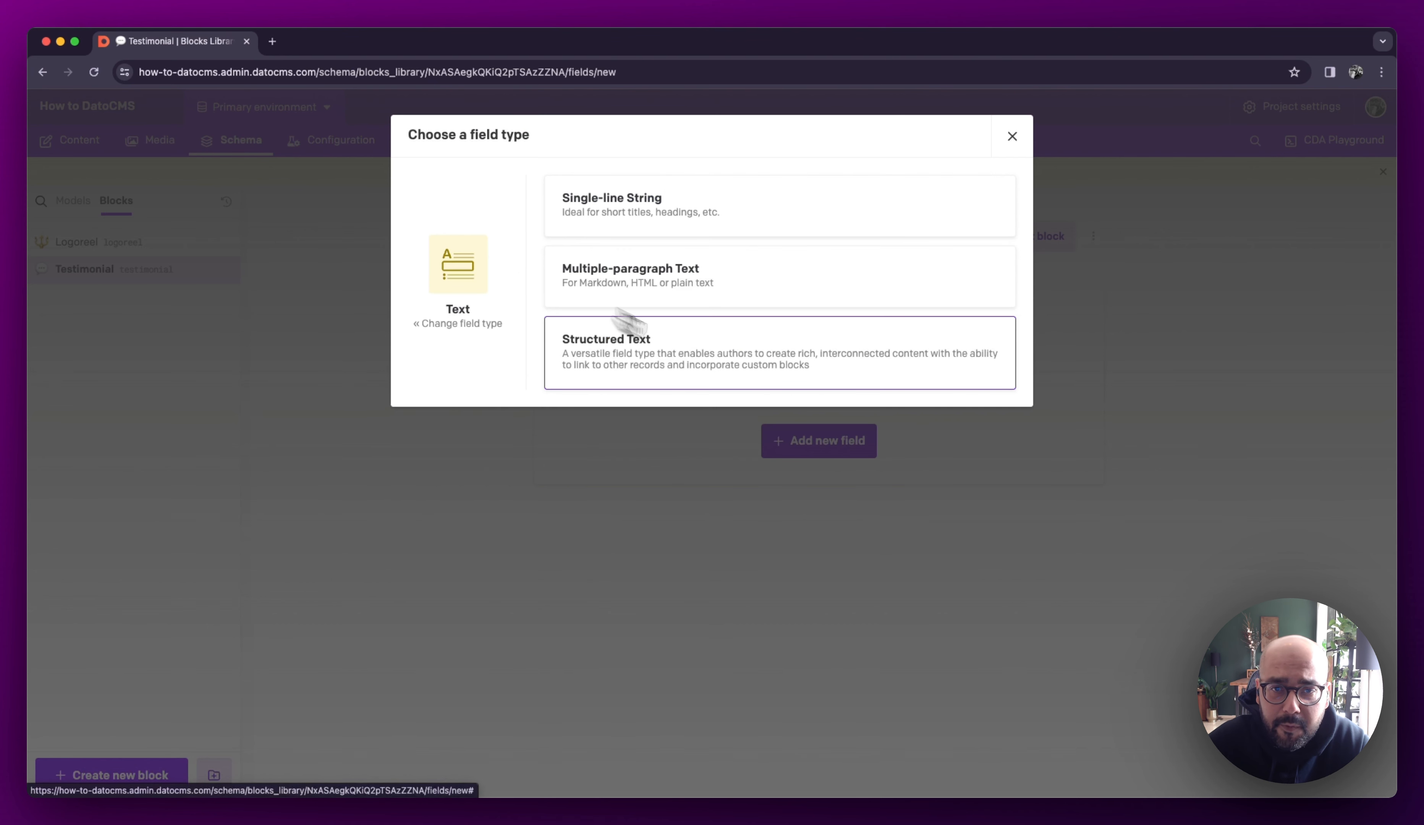
click(751, 363)
text(Qiuote)
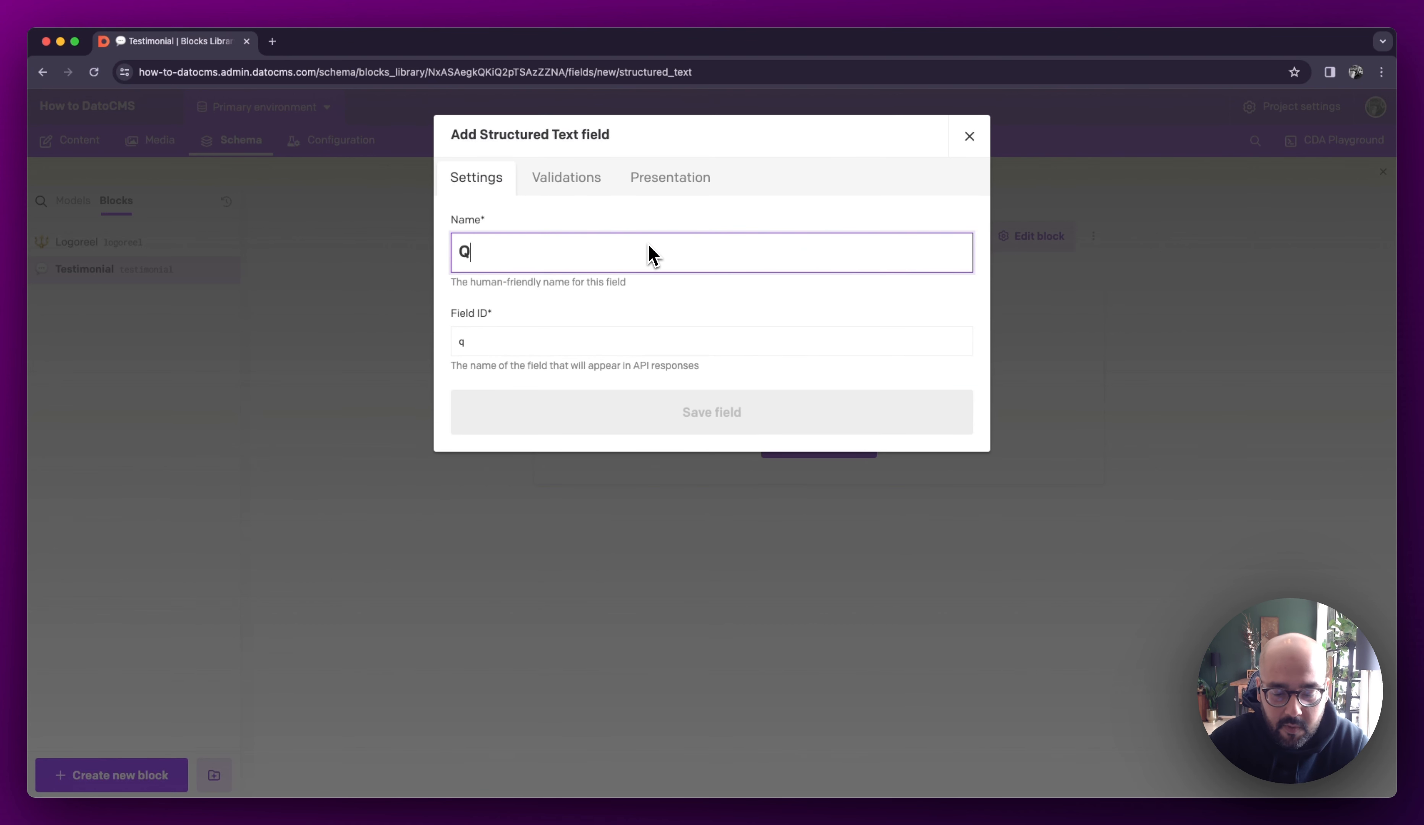
key(BackSpace)
key(BackSpace)
key(BackSpace)
key(BackSpace)
key(BackSpace)
text(uote)
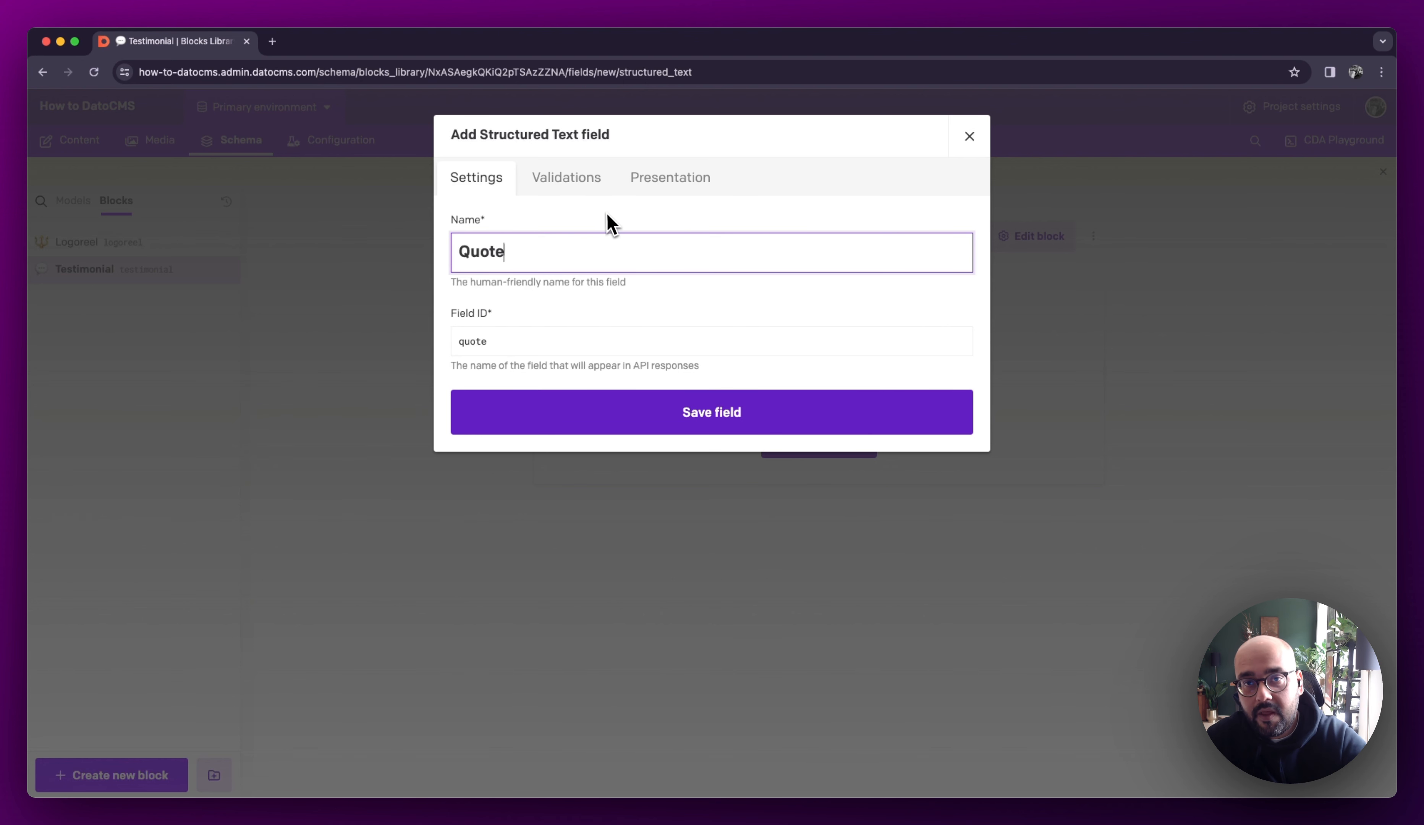
Limit the Quote field to no more than 350 characters and save the field
click(588, 191)
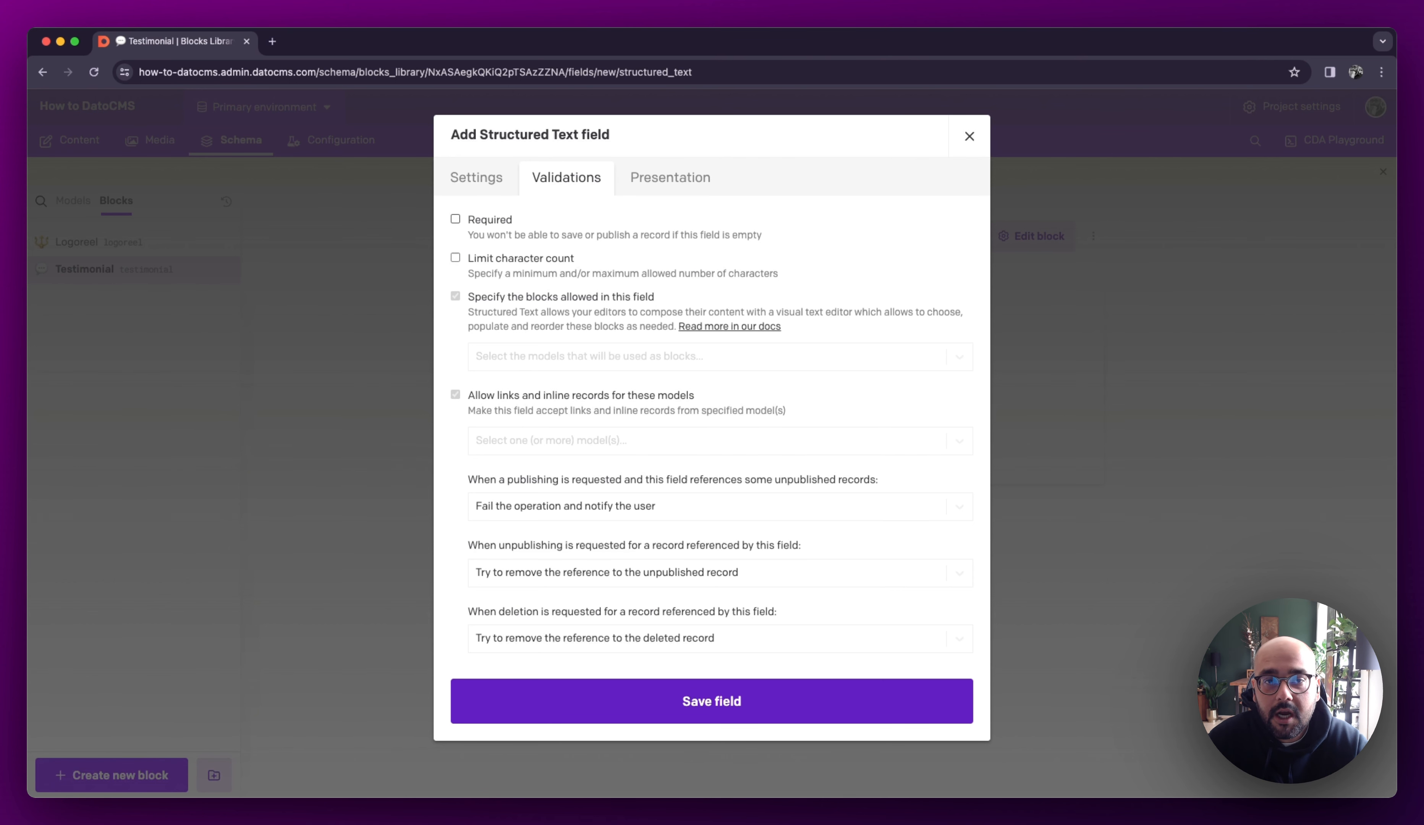
click(512, 259)
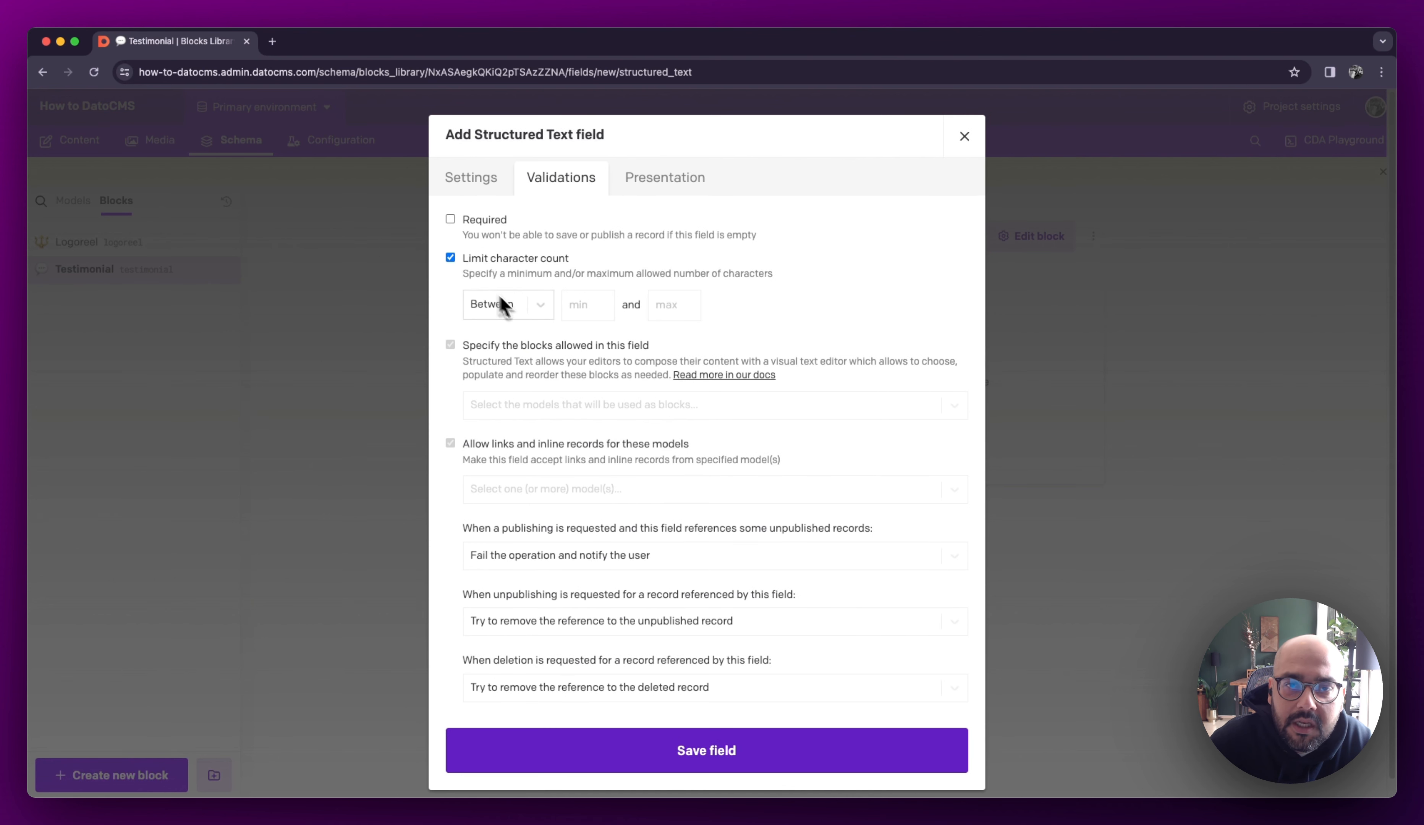
click(538, 313)
click(543, 403)
click(635, 309)
text(350)
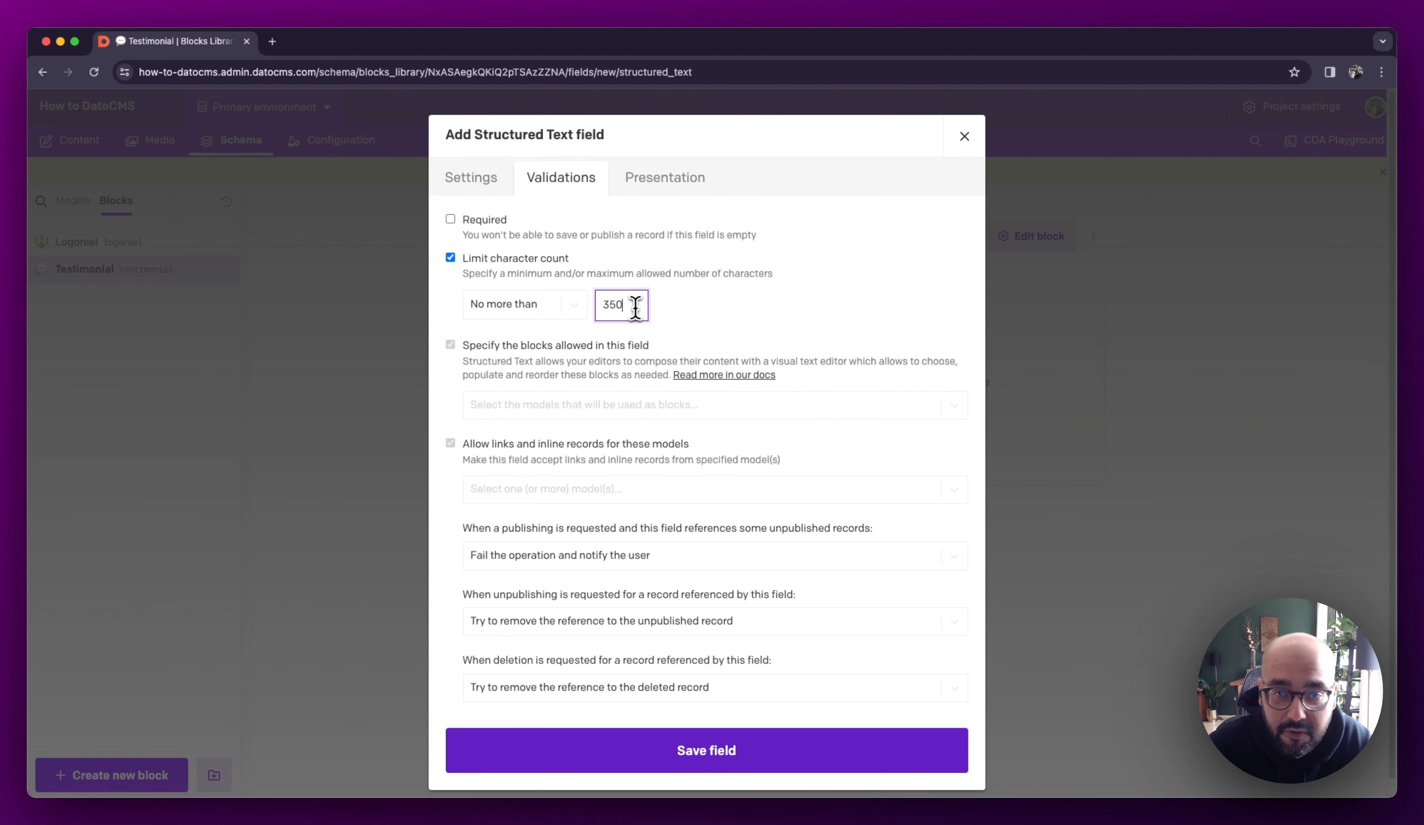
click(728, 757)
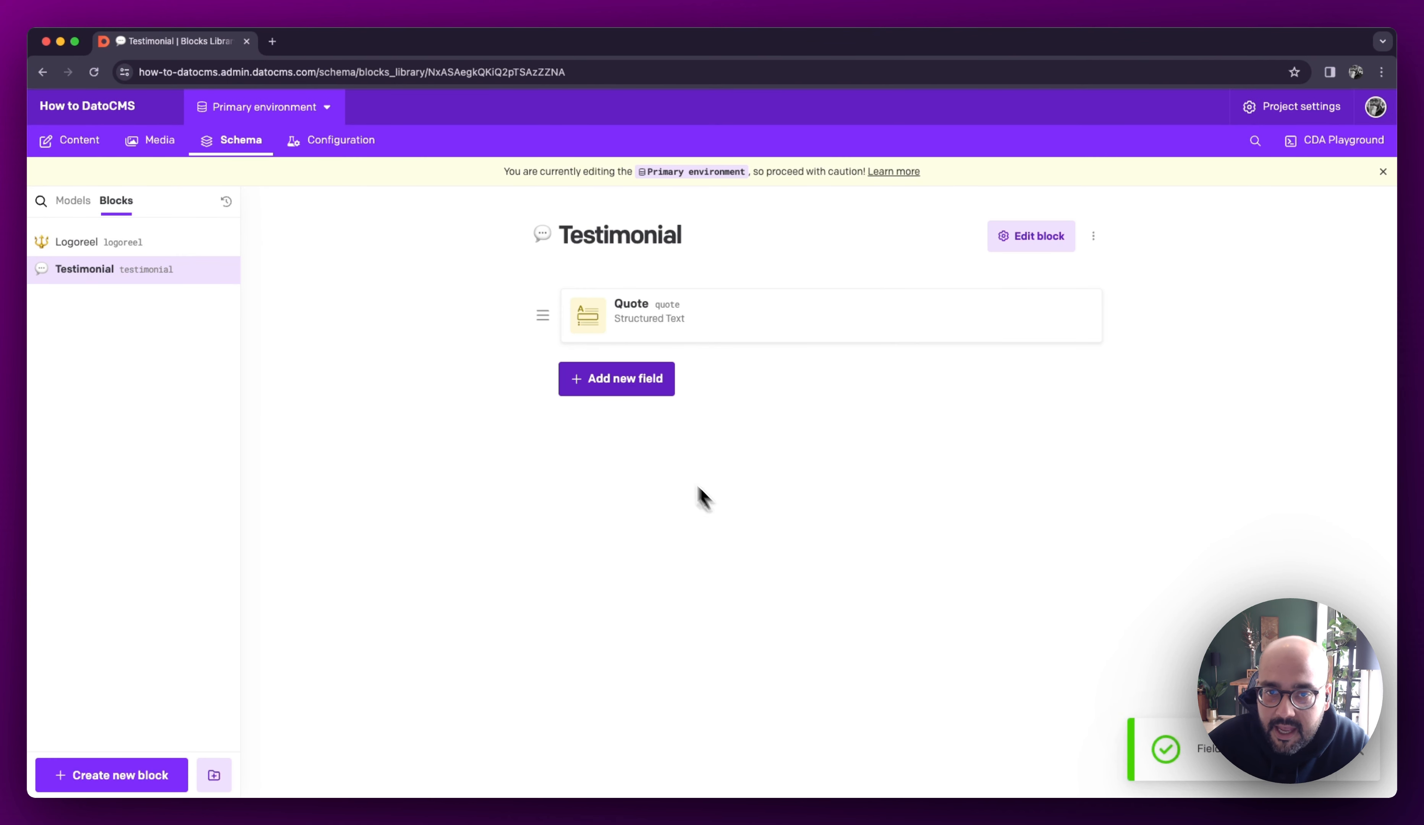
Start a new Single Asset media field named Video in the Testimonial block
click(616, 390)
click(791, 257)
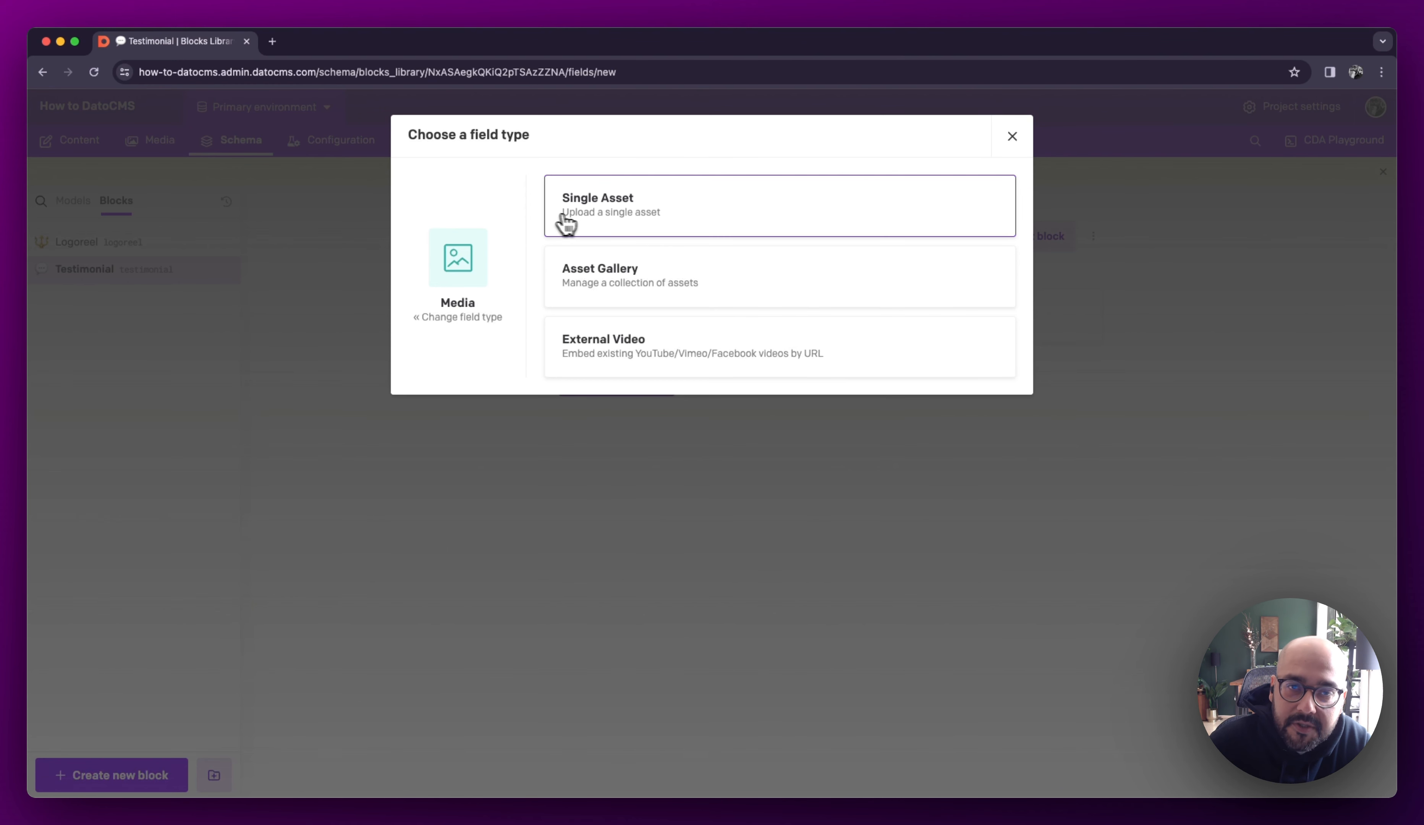
click(589, 226)
text(Video)
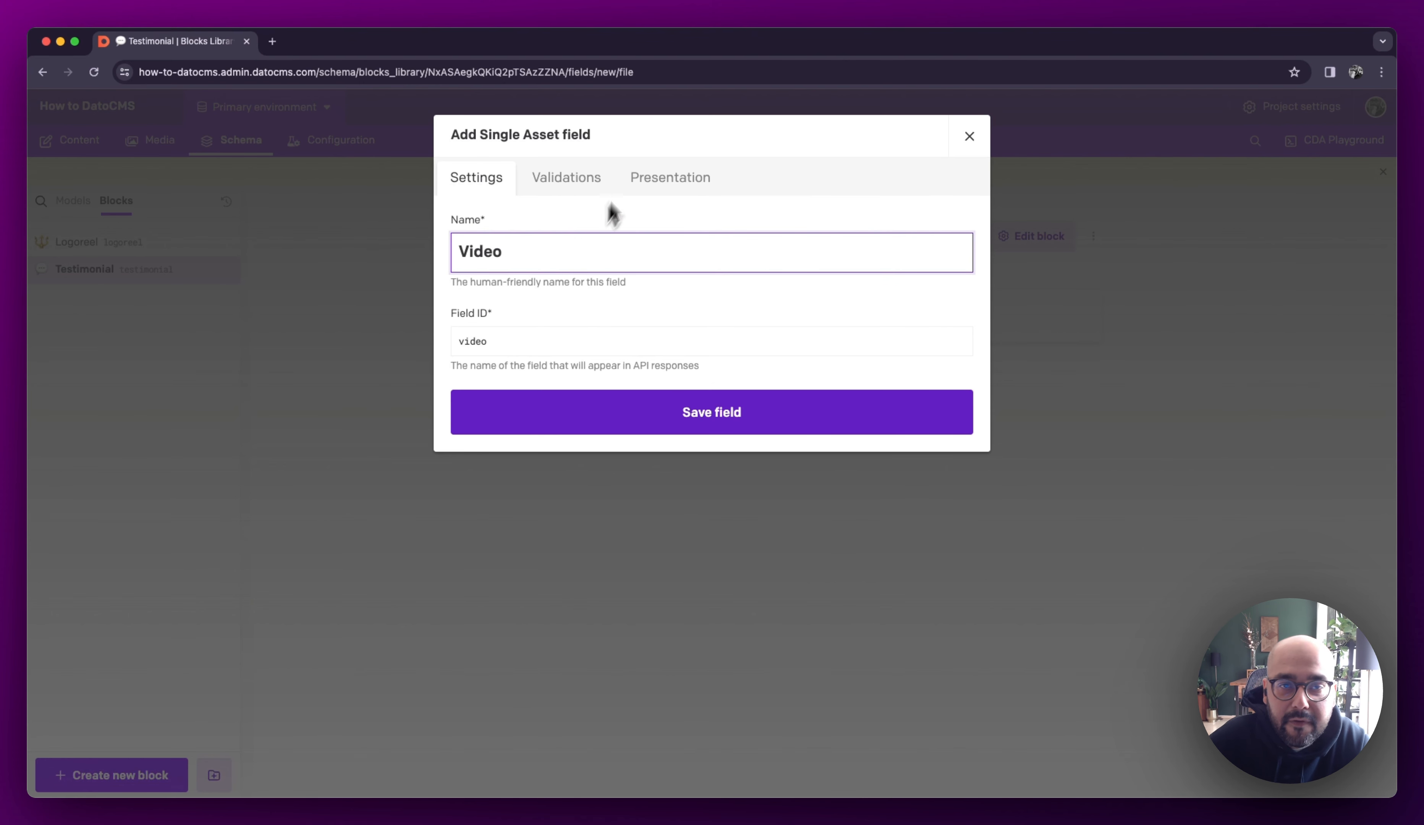
Restrict the Video field to the custom file extension mp4 and save the field
click(563, 178)
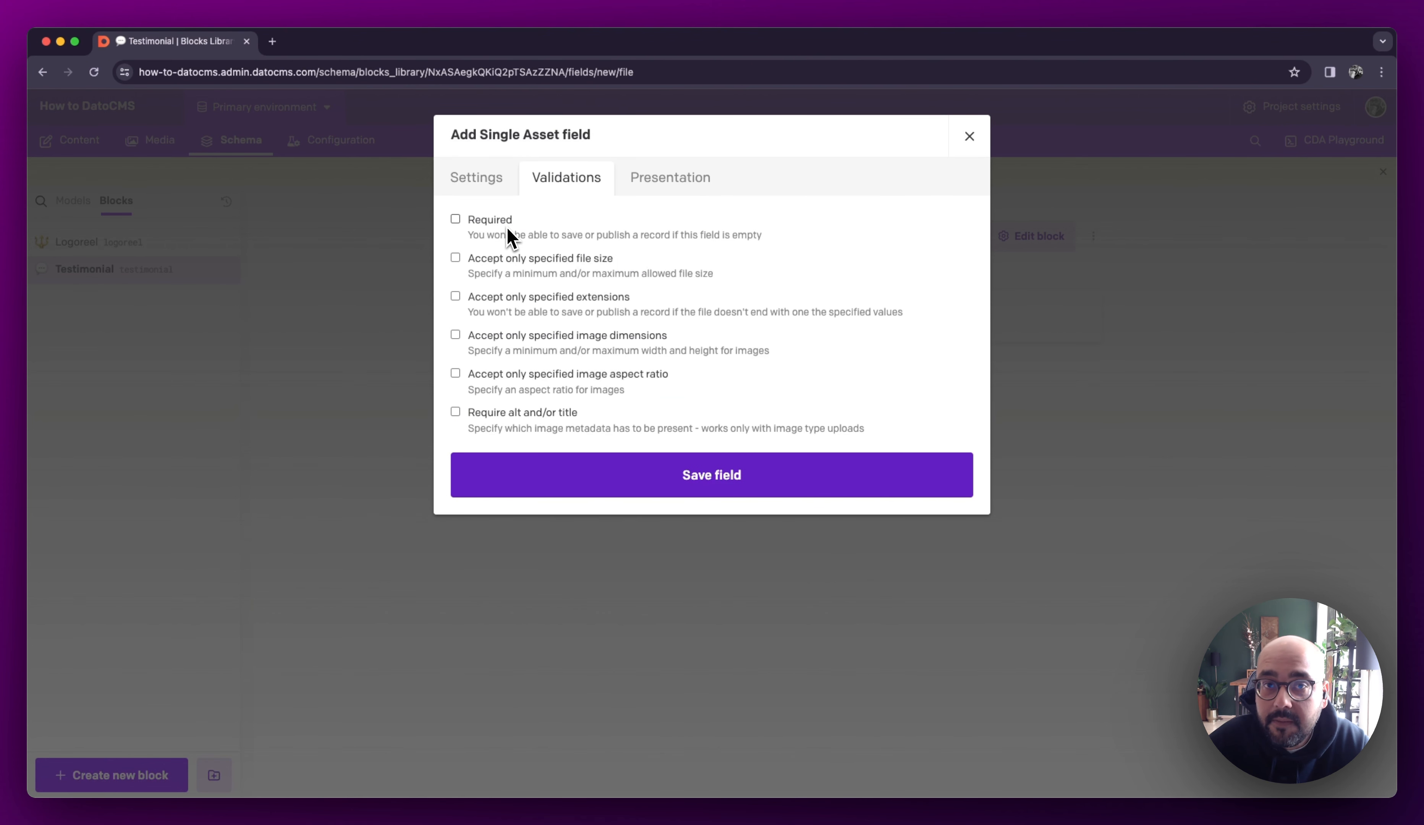
click(573, 308)
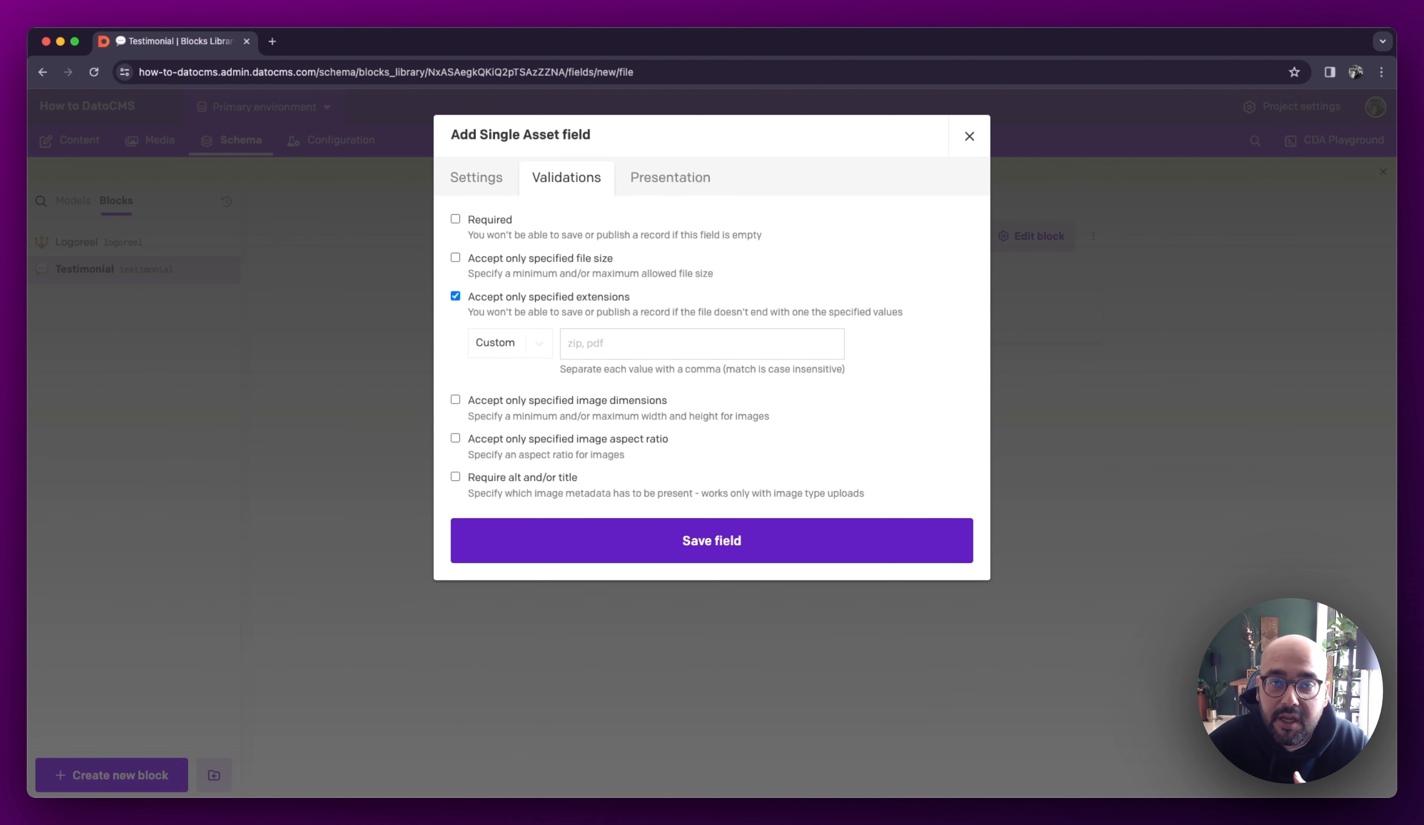
click(616, 343)
text(mp4)
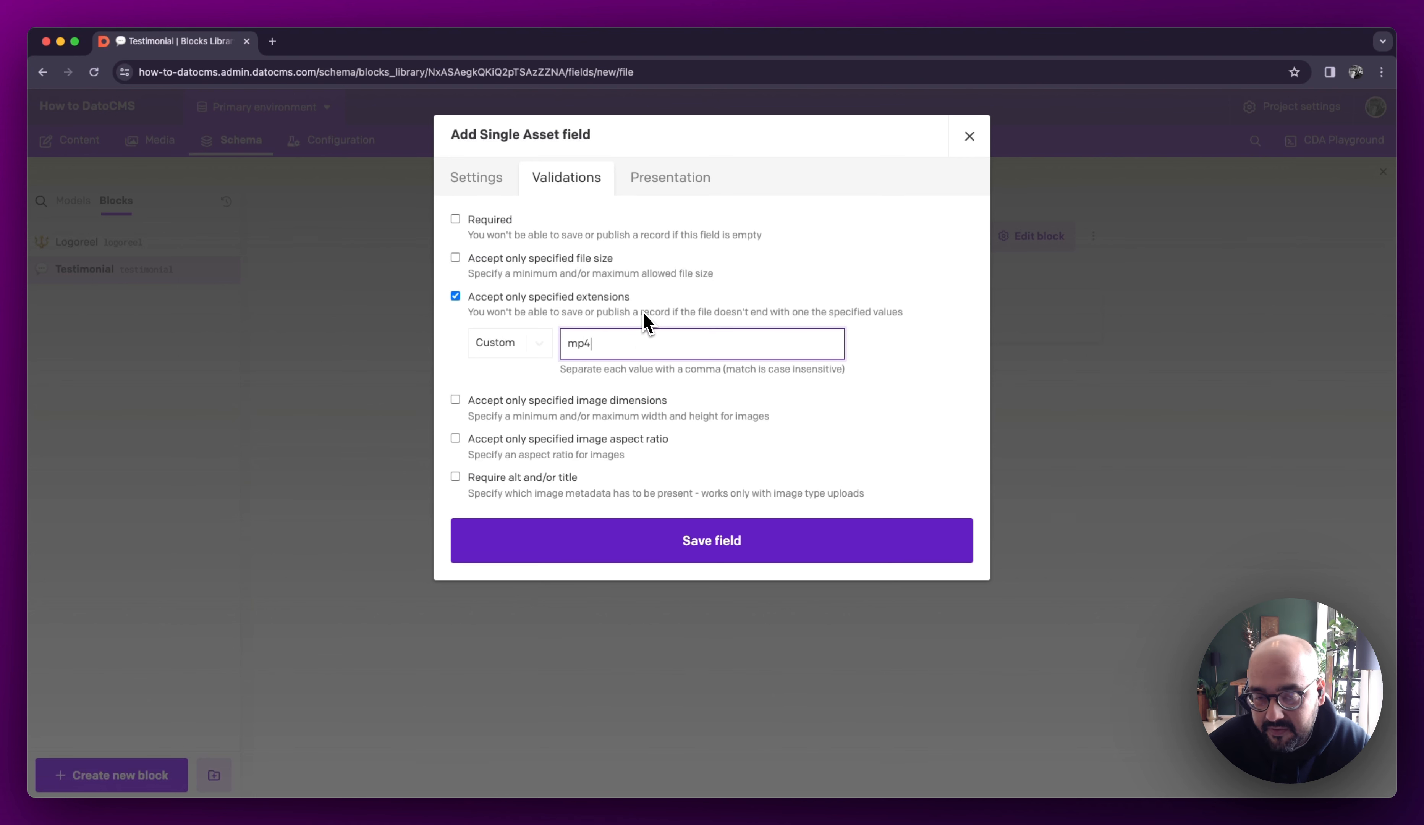
click(543, 348)
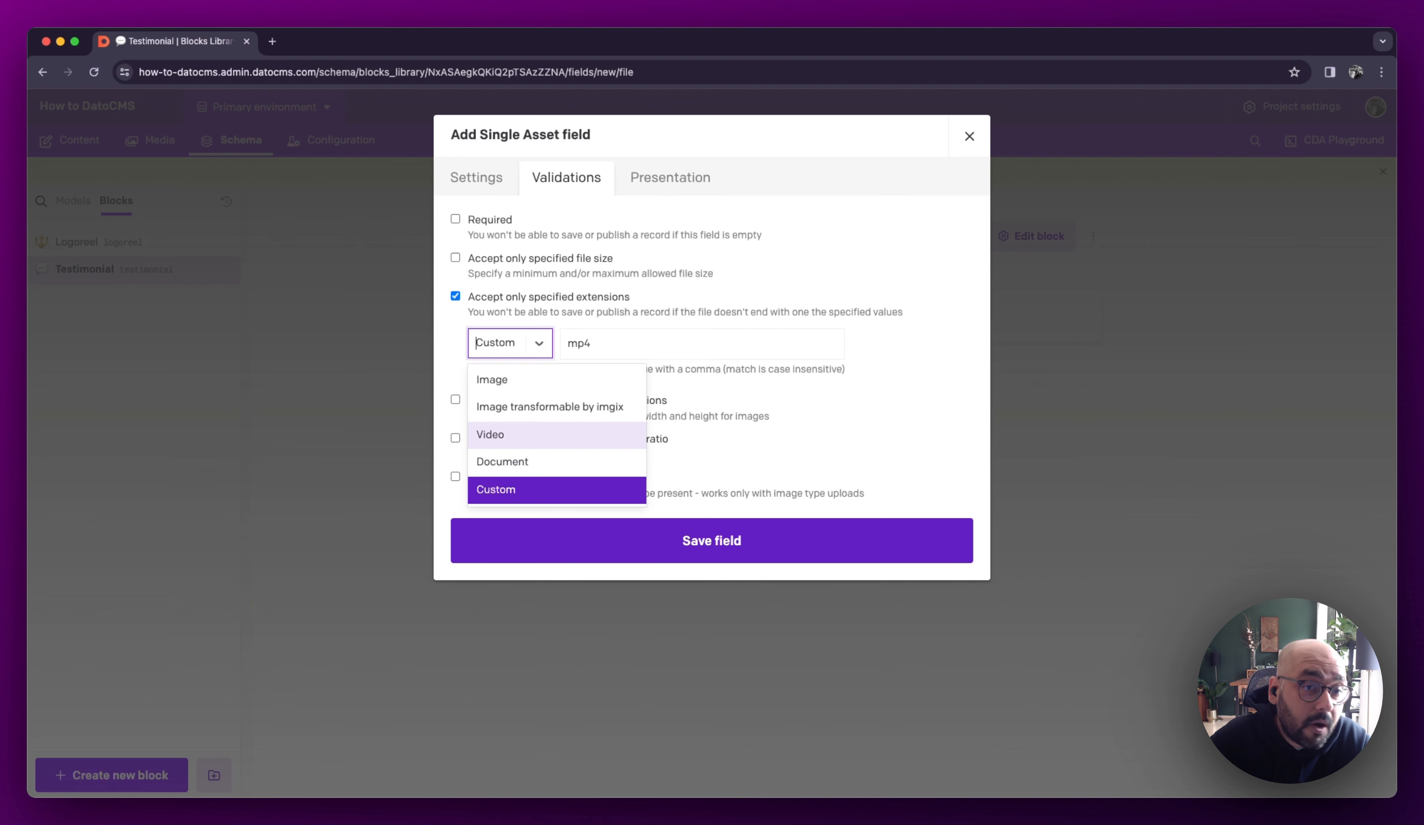
click(607, 312)
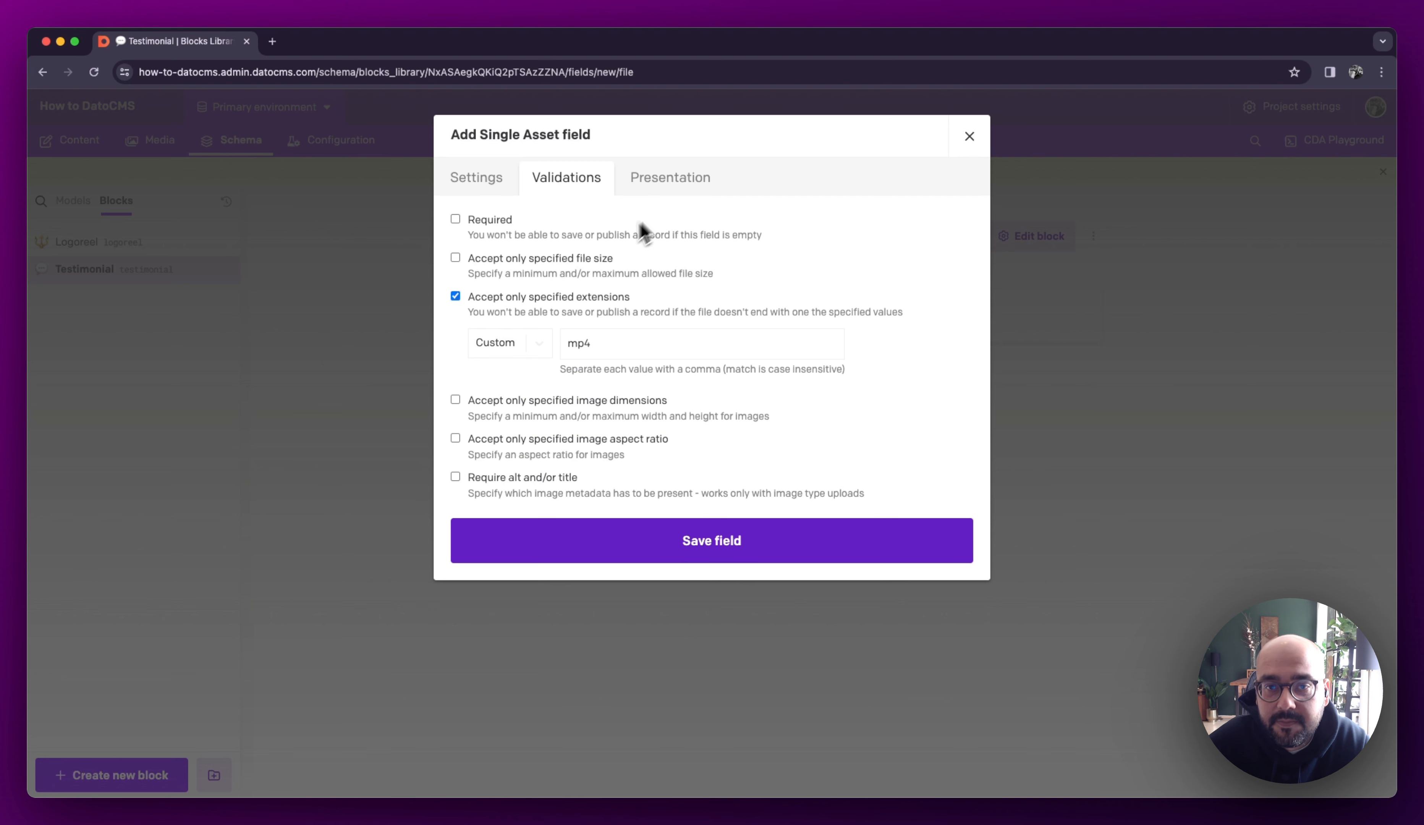
click(742, 556)
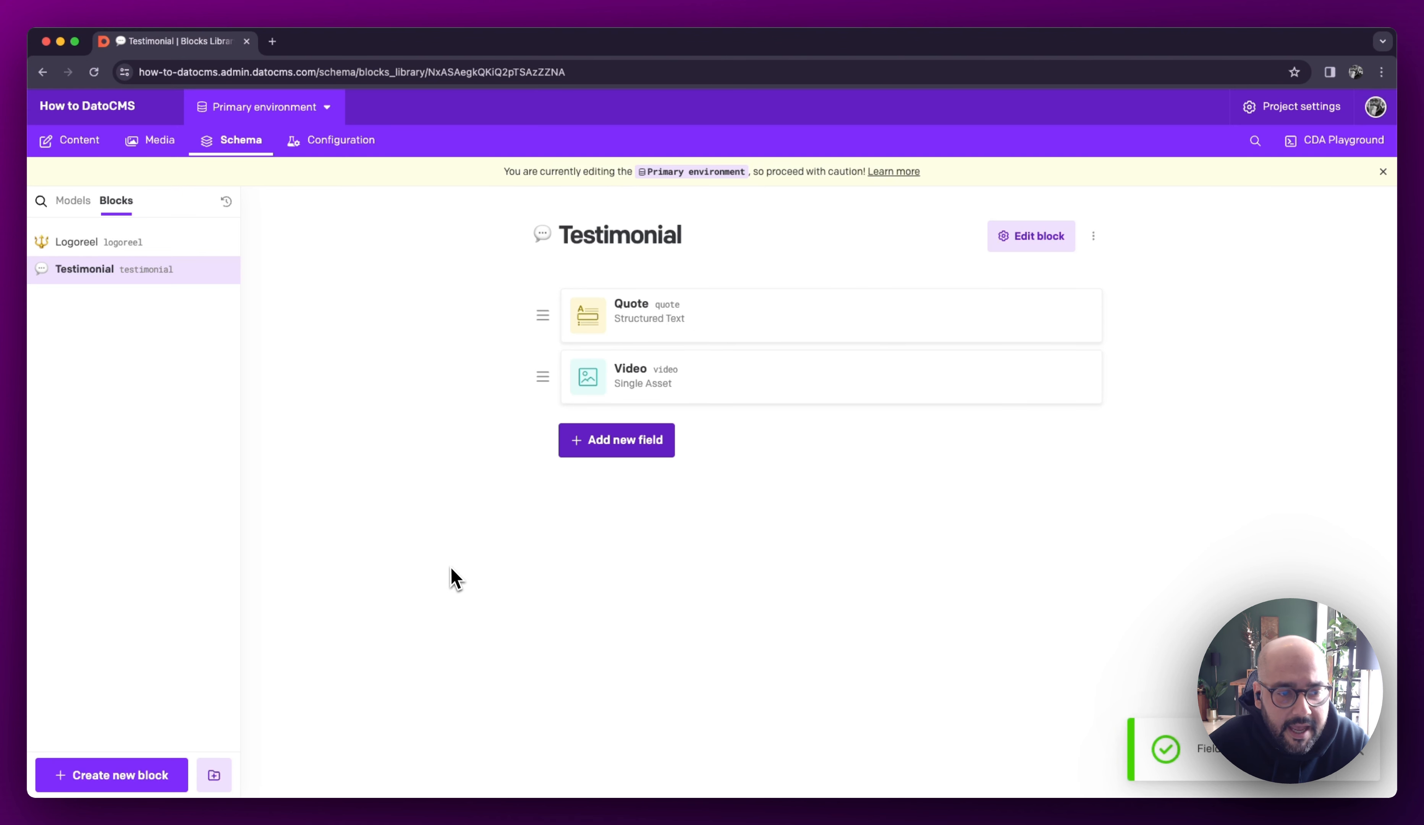
Create a new block named Contact Info with the red pushpin emoji as its icon and save it
click(152, 774)
click(646, 222)
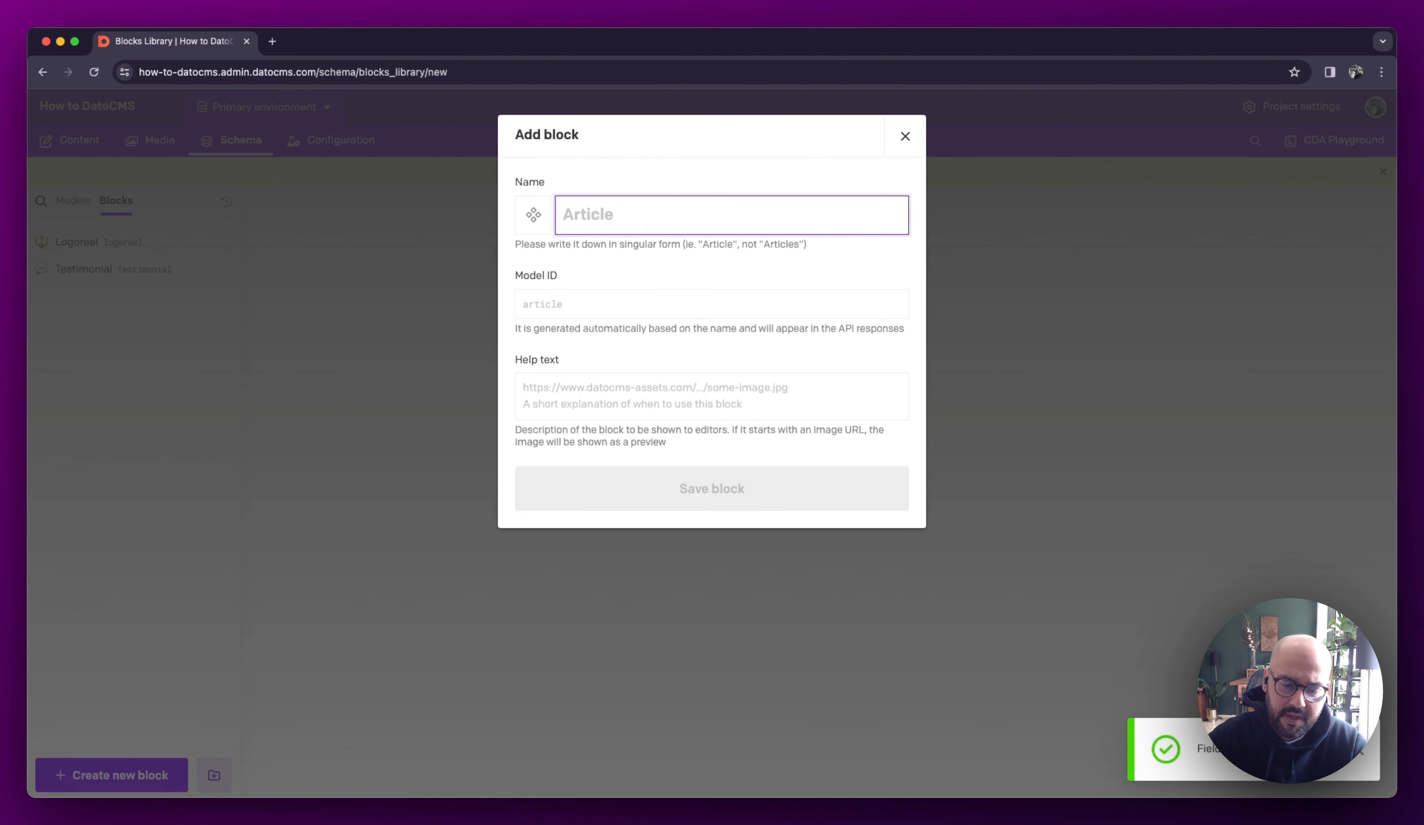
text(Contact Info)
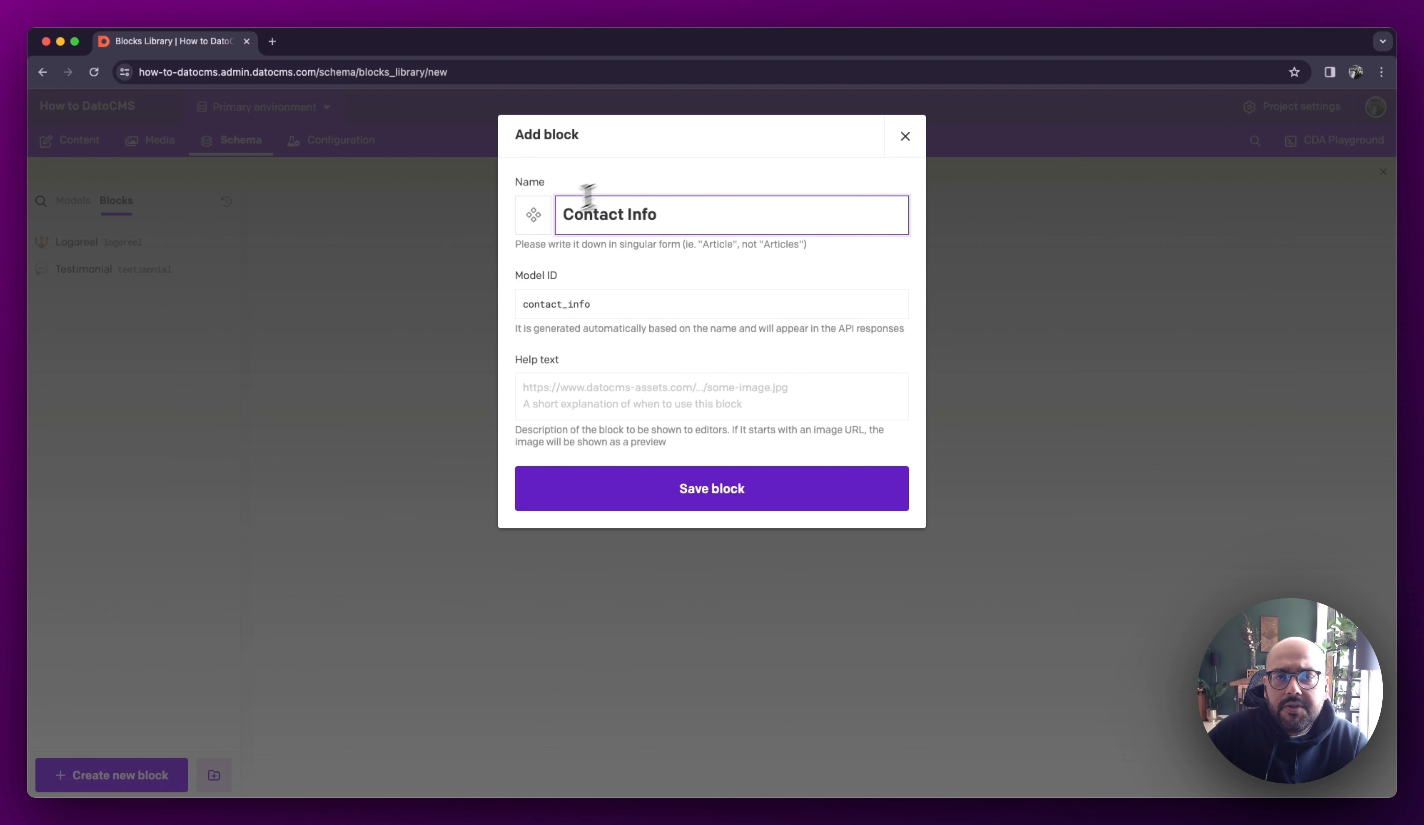
click(531, 215)
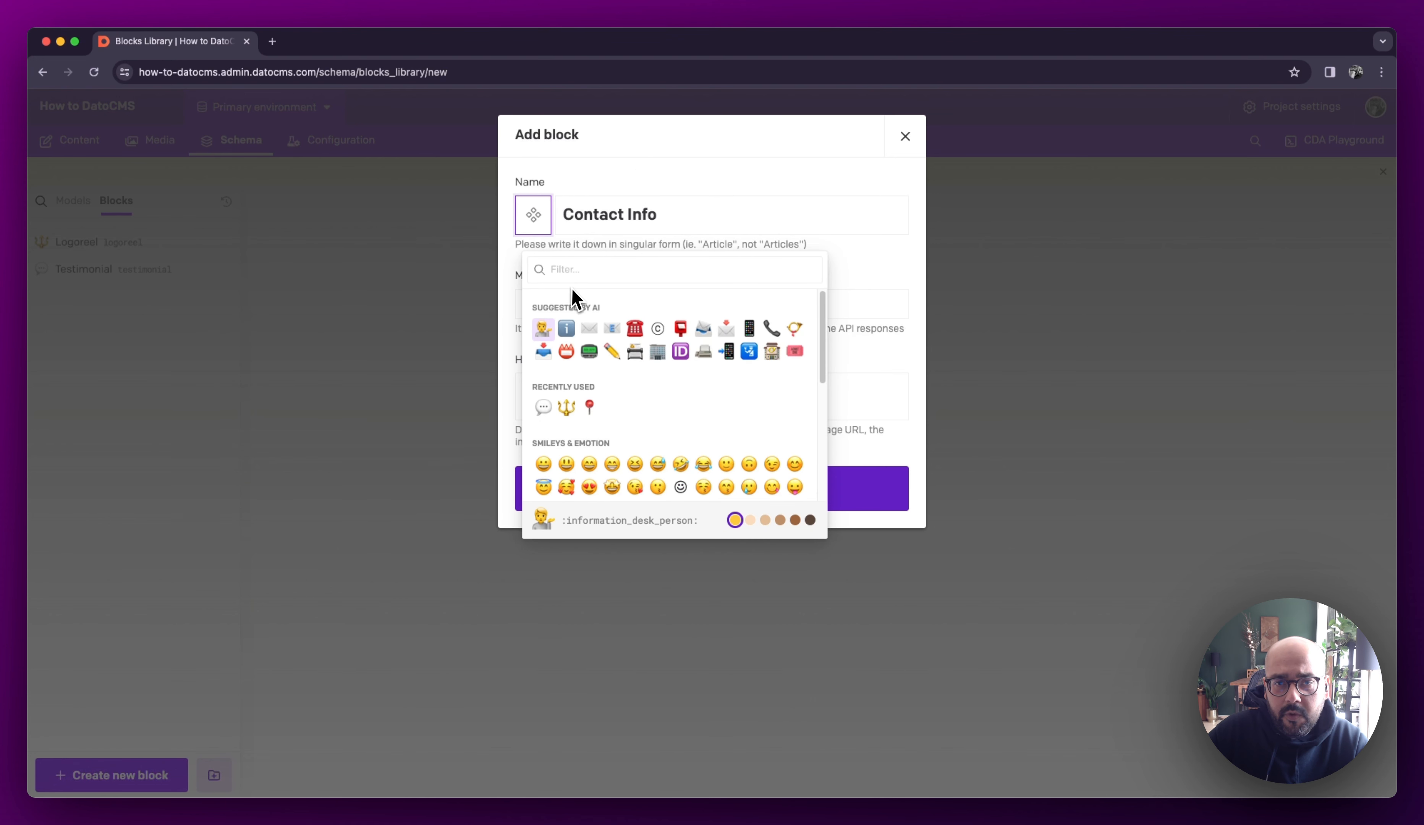
click(587, 406)
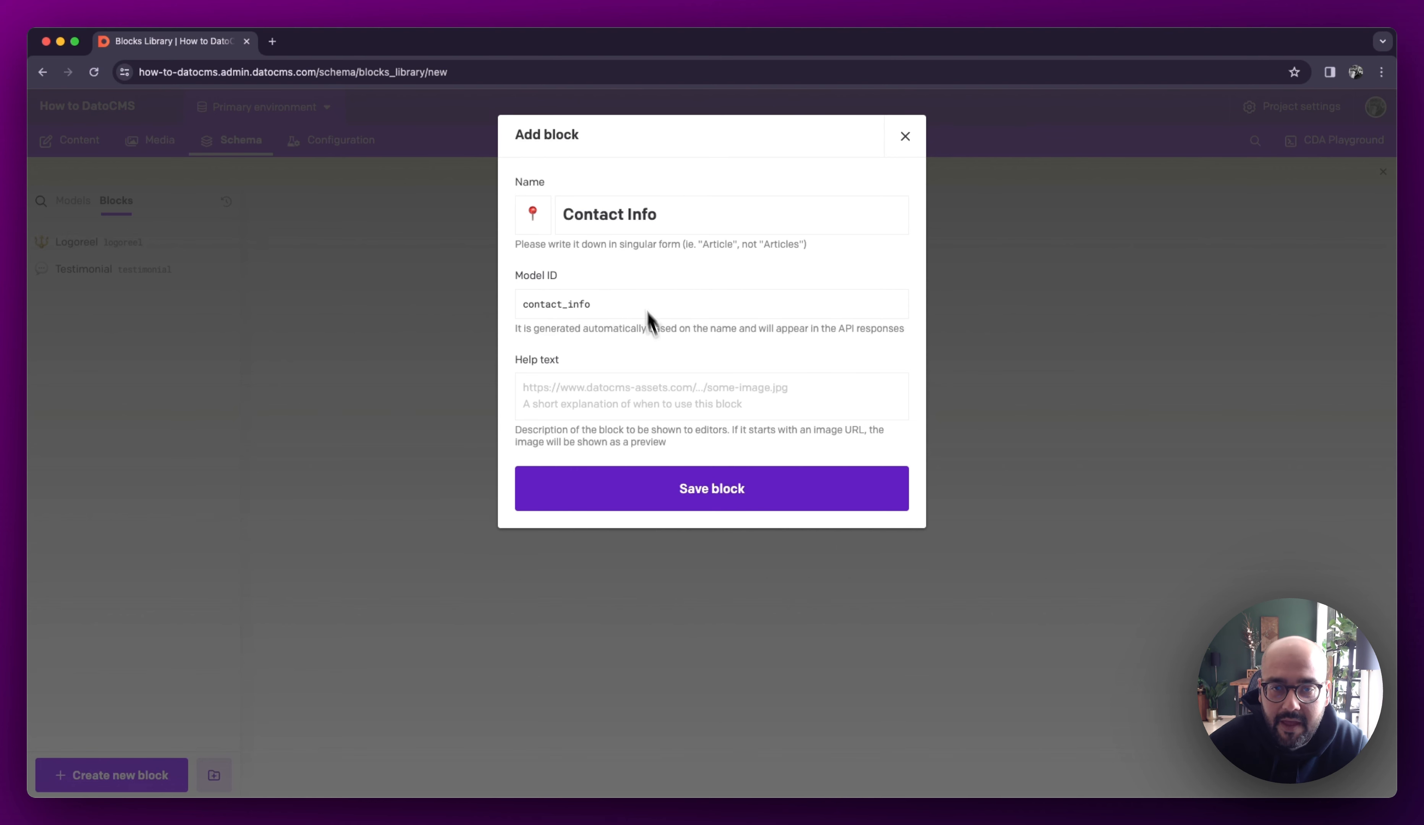
click(696, 503)
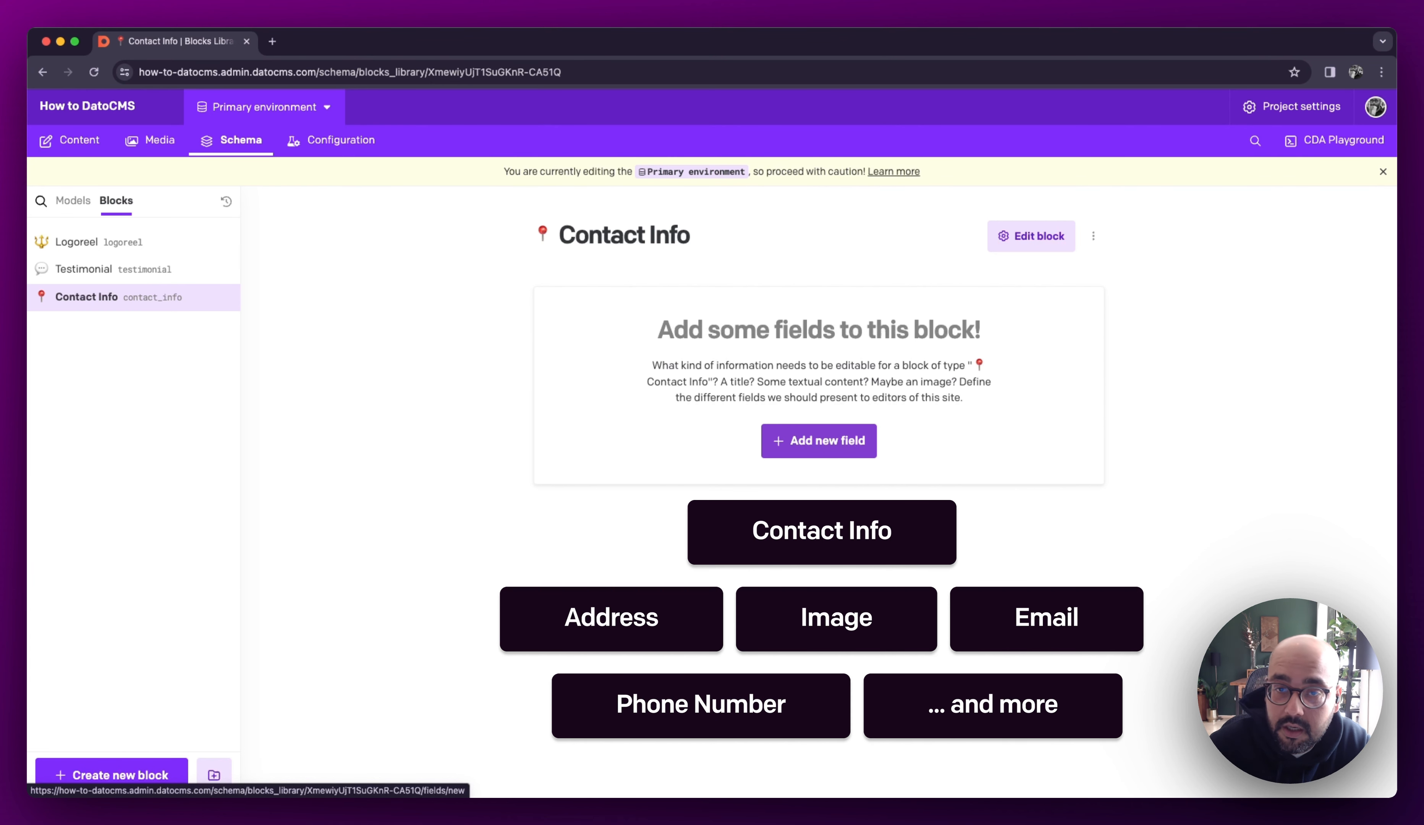
Add a required Single-line String field named Reference to the Contact Info block and save it
click(767, 441)
click(488, 271)
click(690, 232)
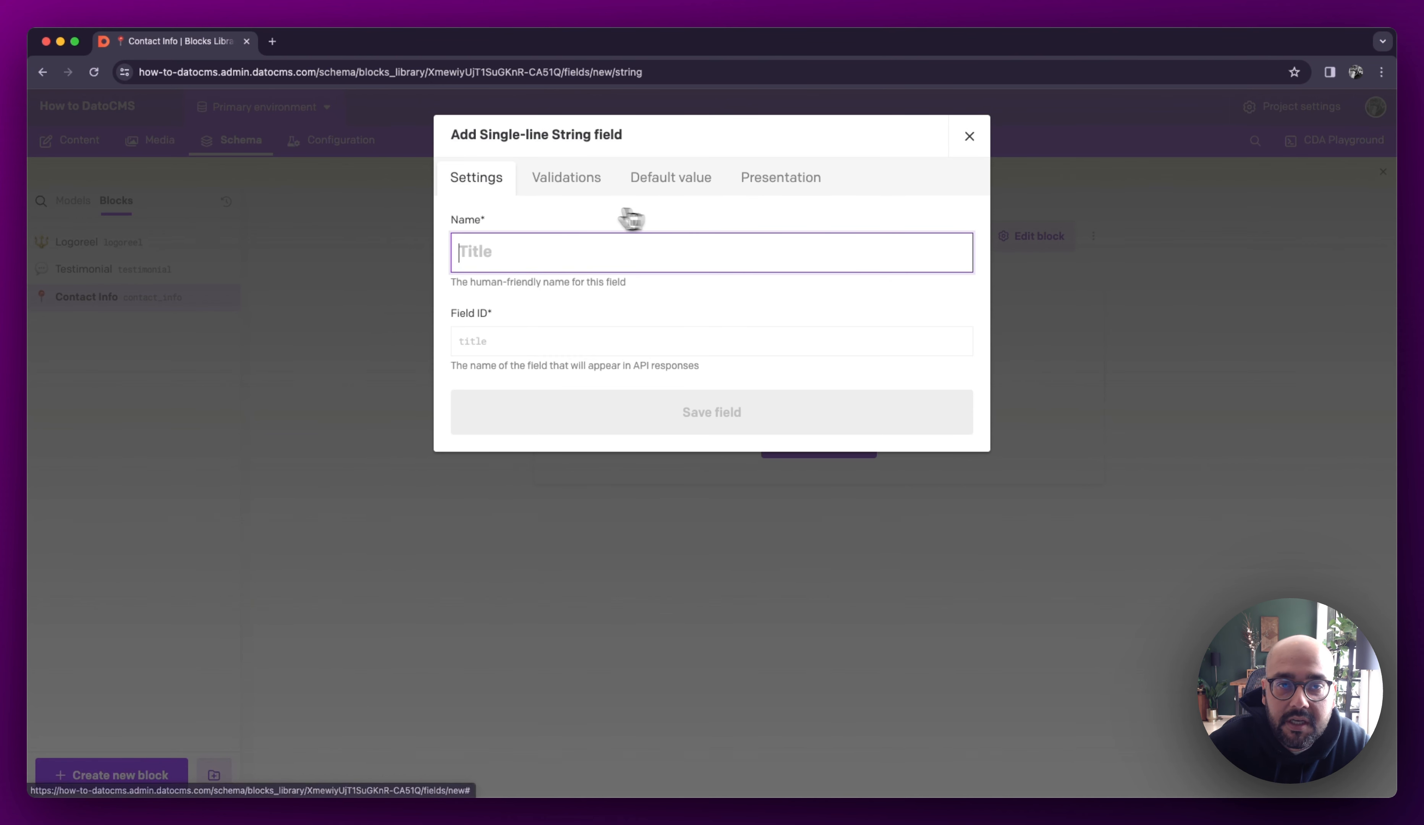
text(Reference)
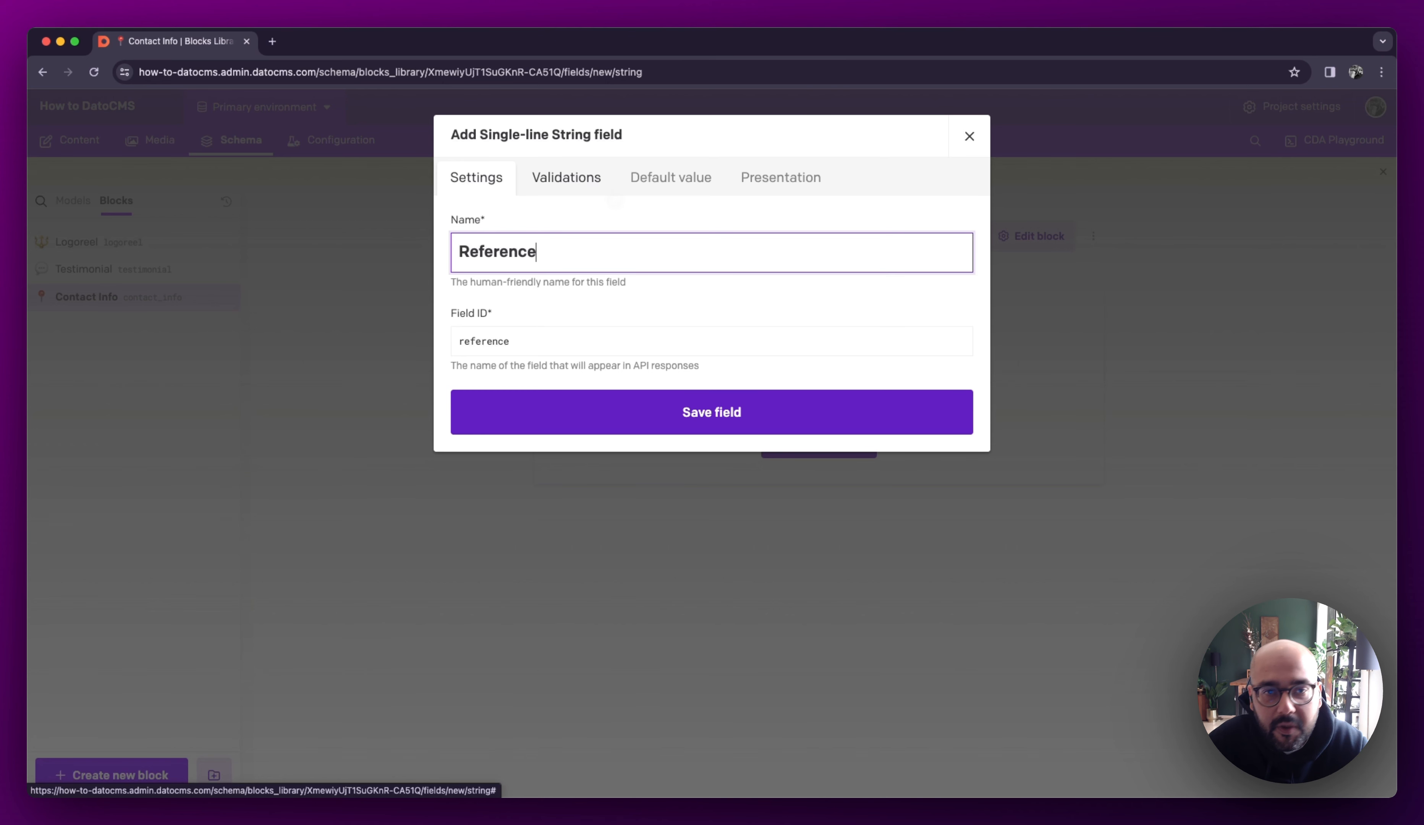
click(603, 190)
click(510, 233)
click(705, 404)
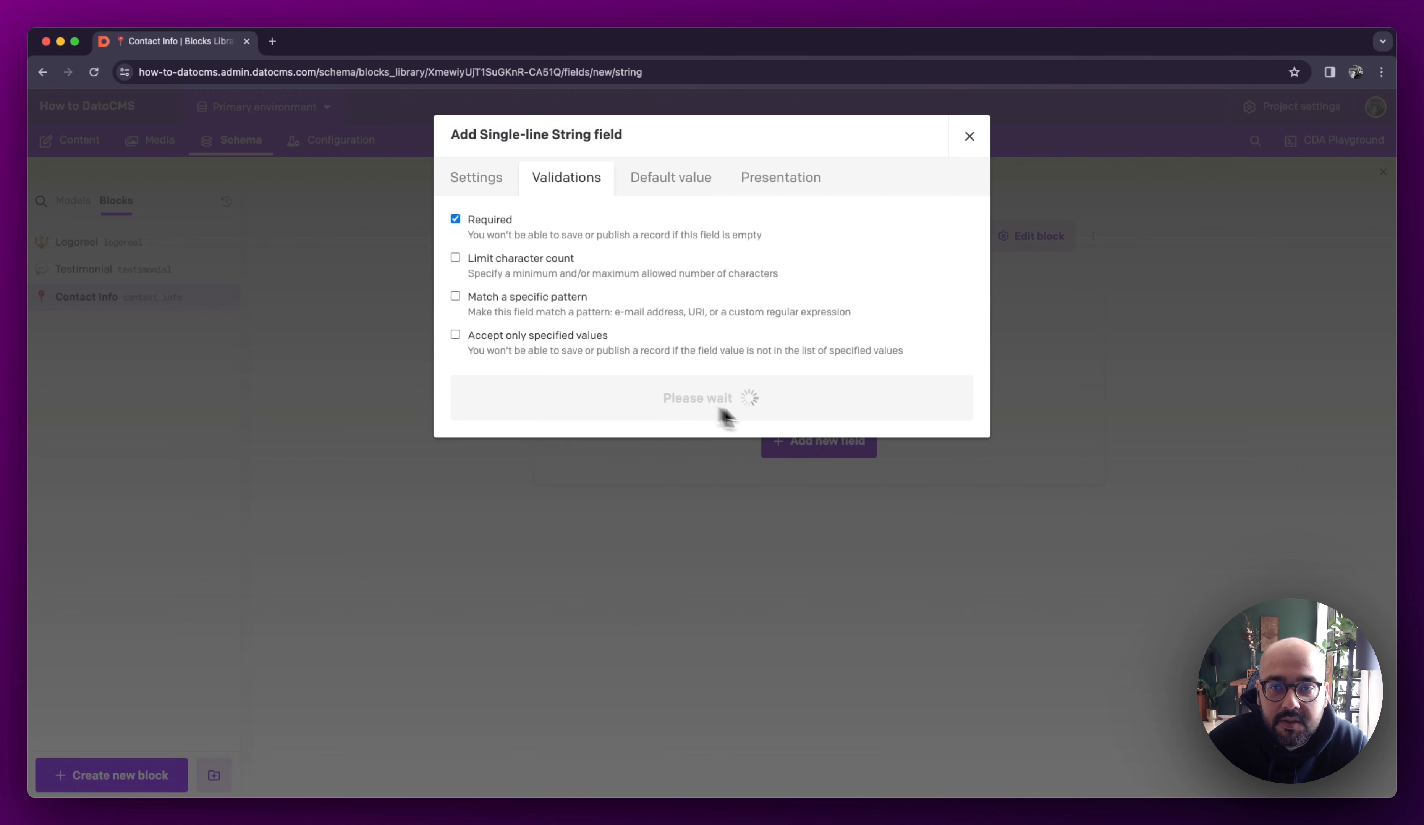
Start a new Geolocation field named Address in the Contact Info block
click(604, 385)
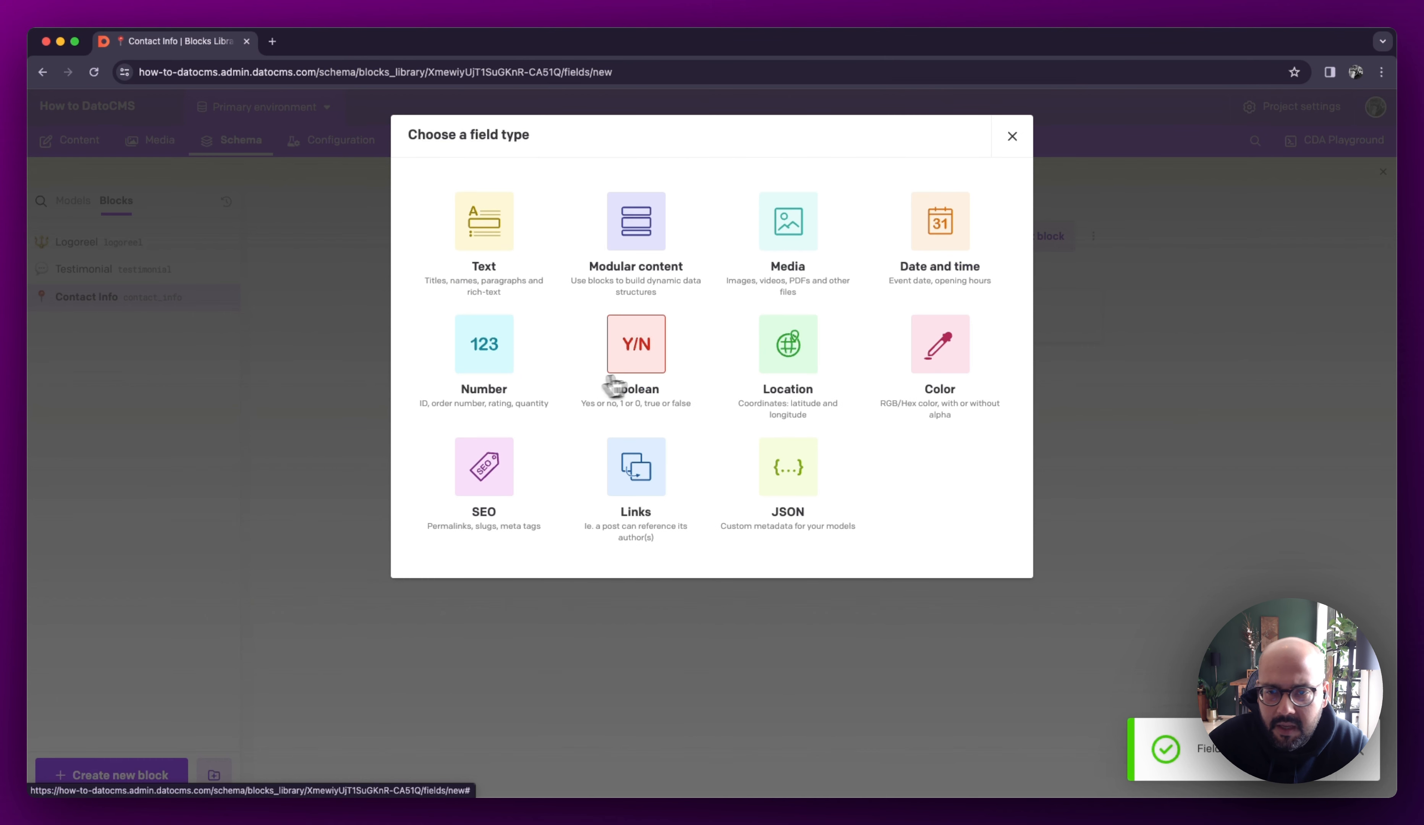
click(812, 359)
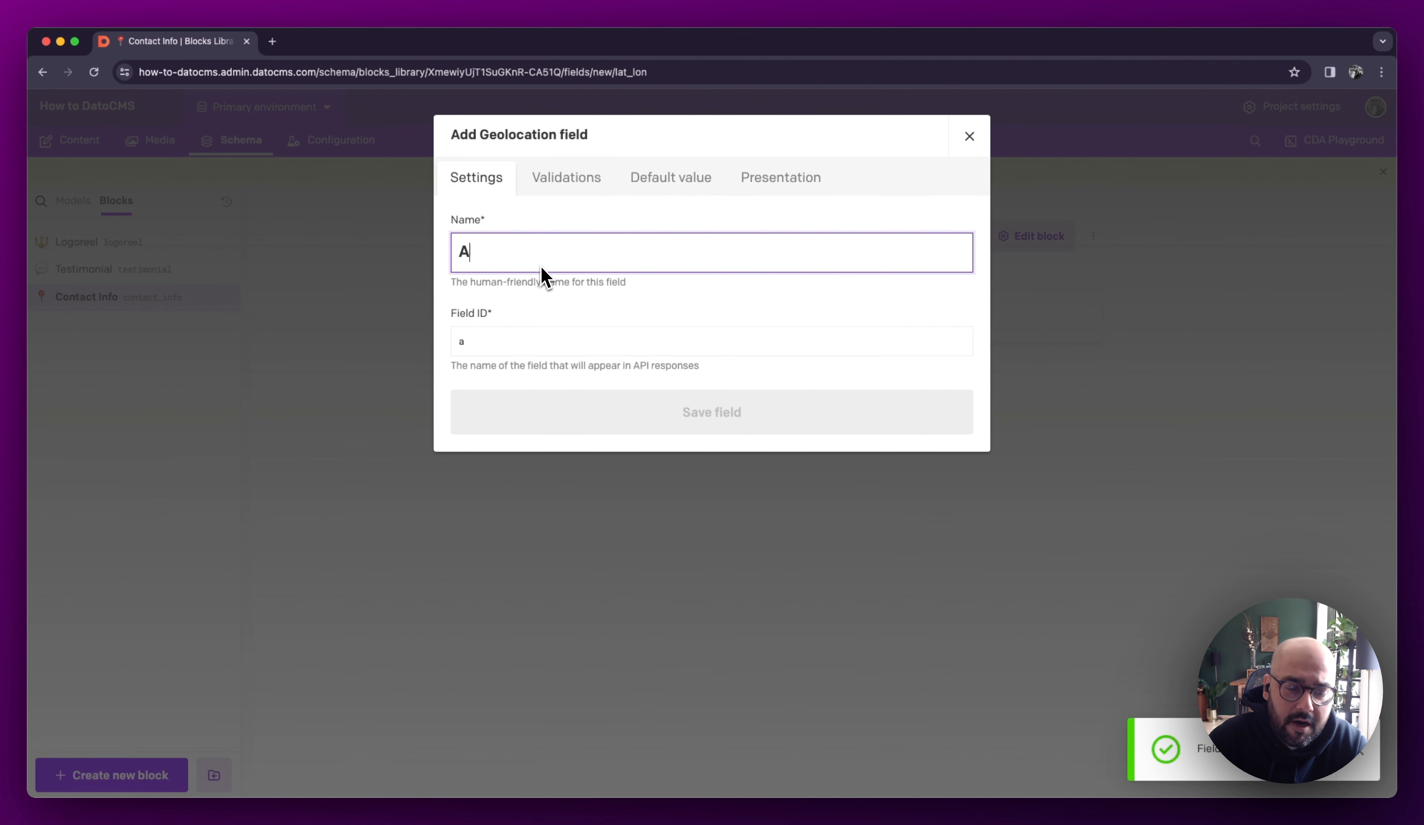
text(Address)
Set the Address field's default location to Florence, Metropolitan City of Florence, Italy, and save the field
click(671, 177)
click(521, 256)
text(Florance)
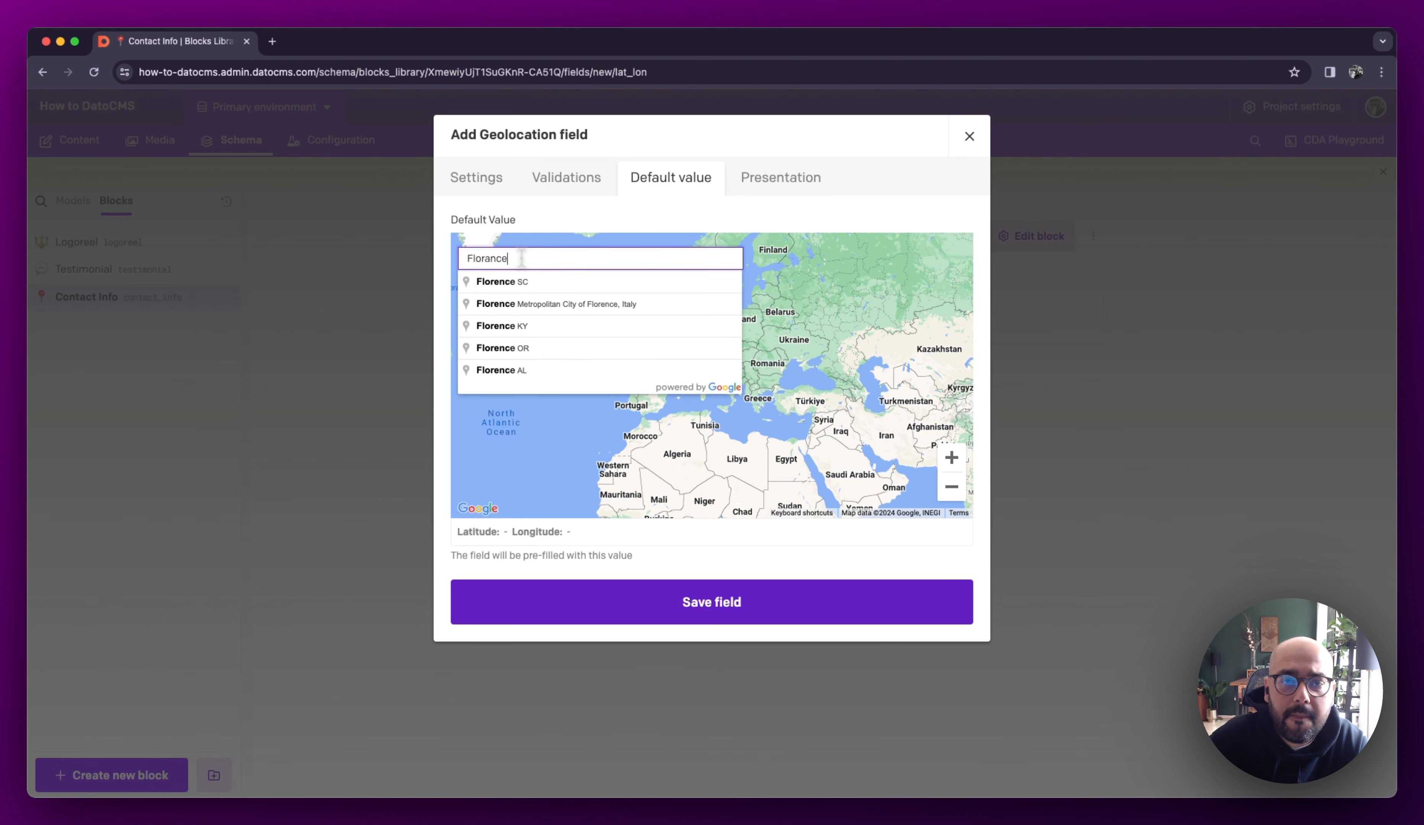
key(super+a)
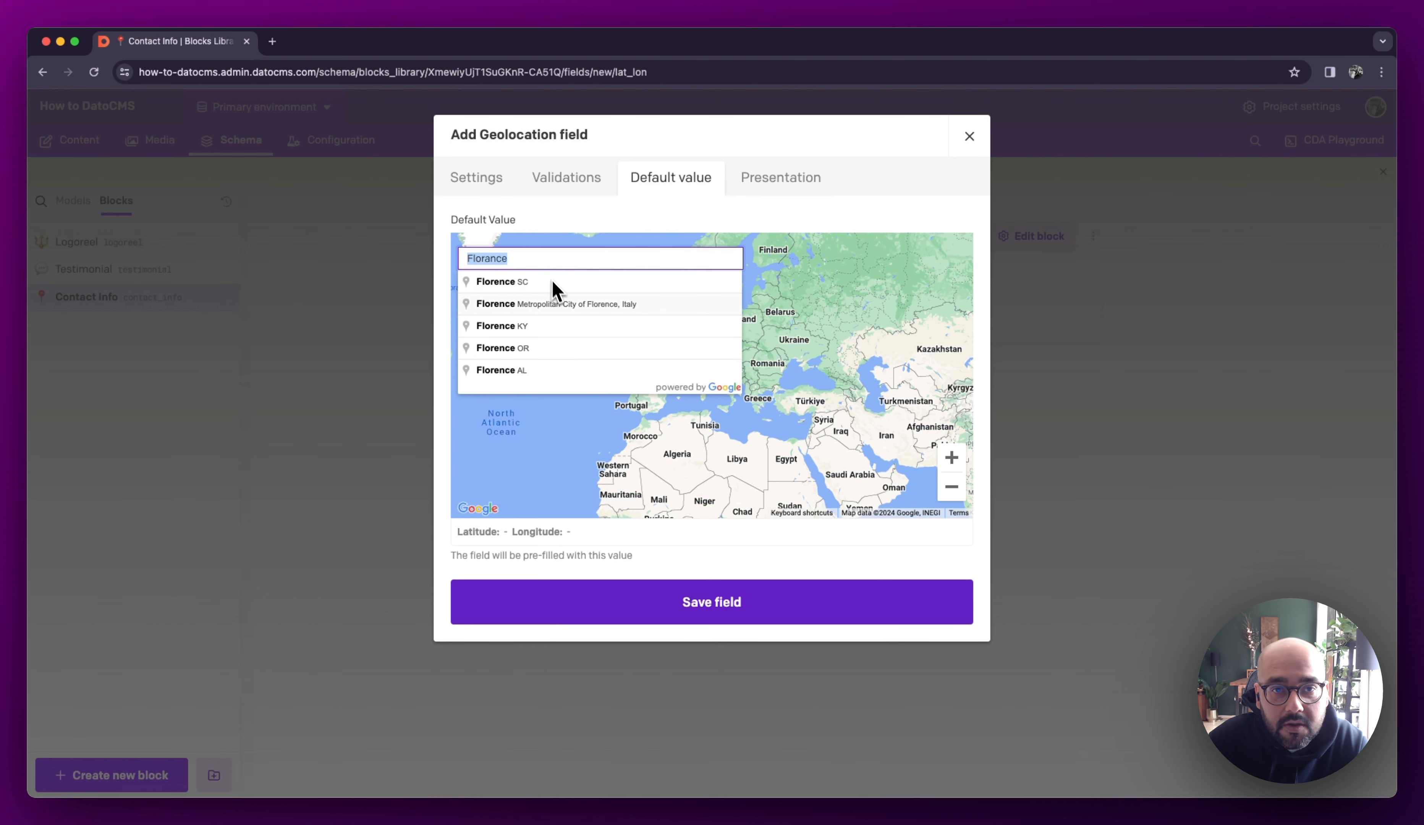
click(567, 311)
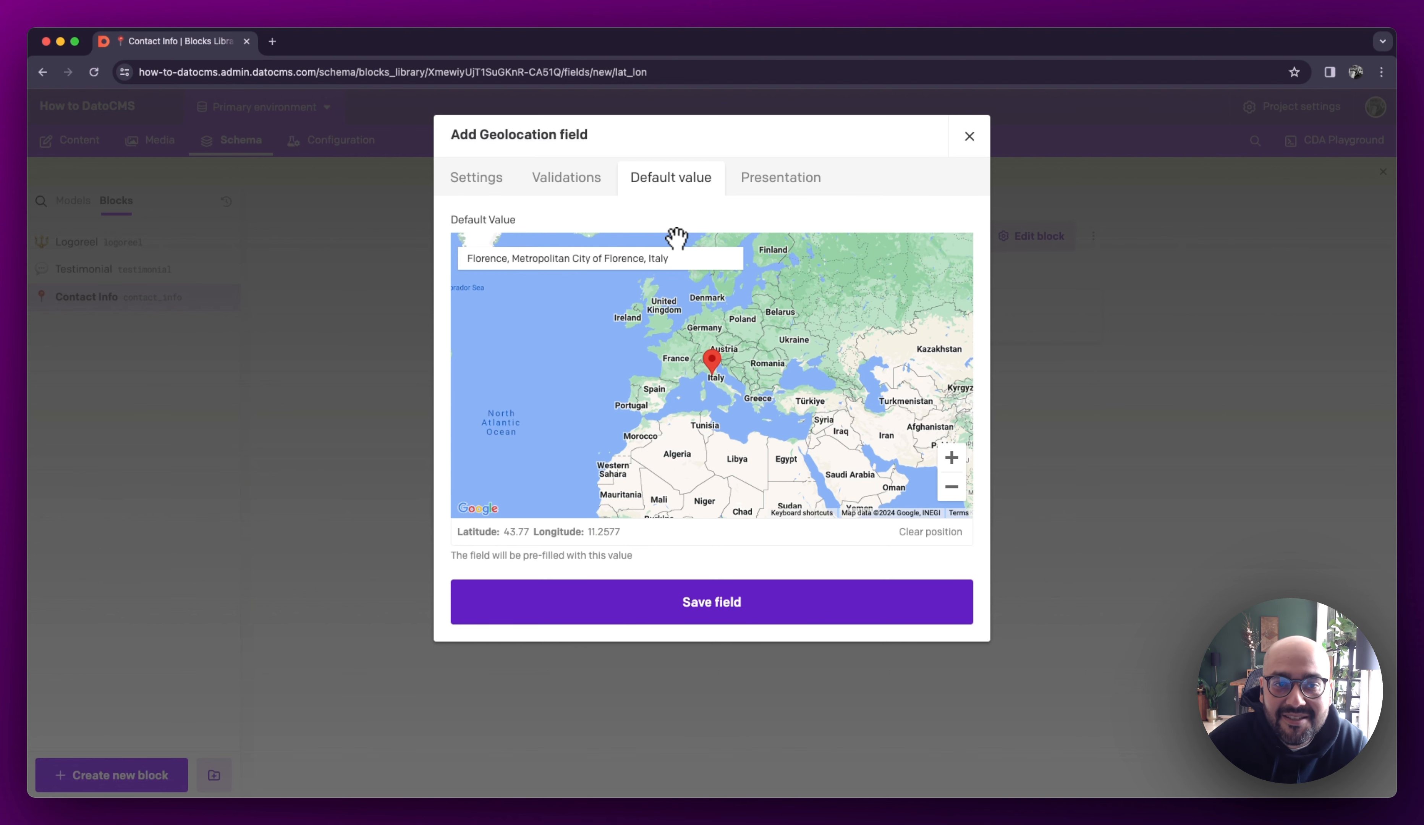
click(732, 600)
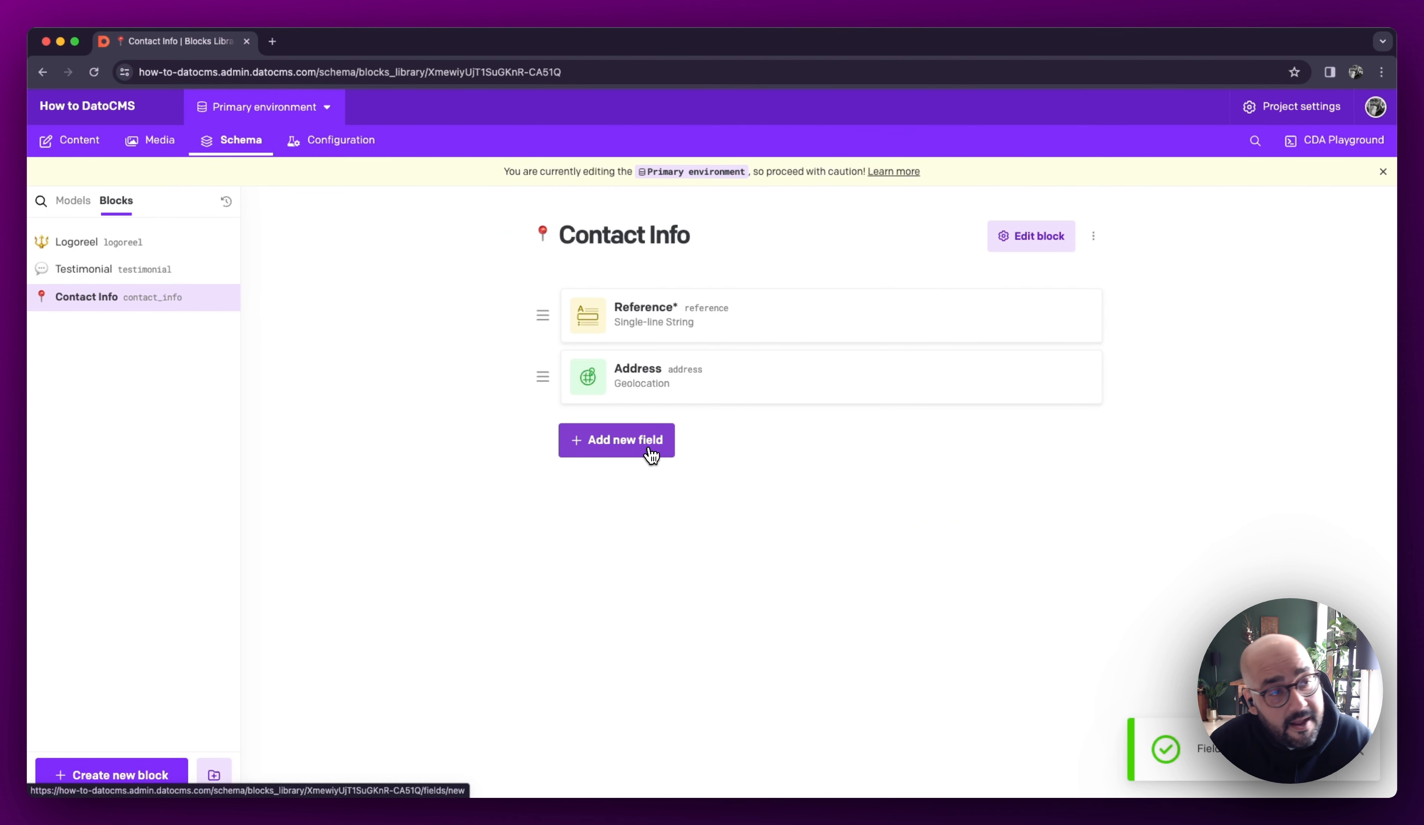
Start a new Single-line String field named Email in the Contact Info block
click(645, 450)
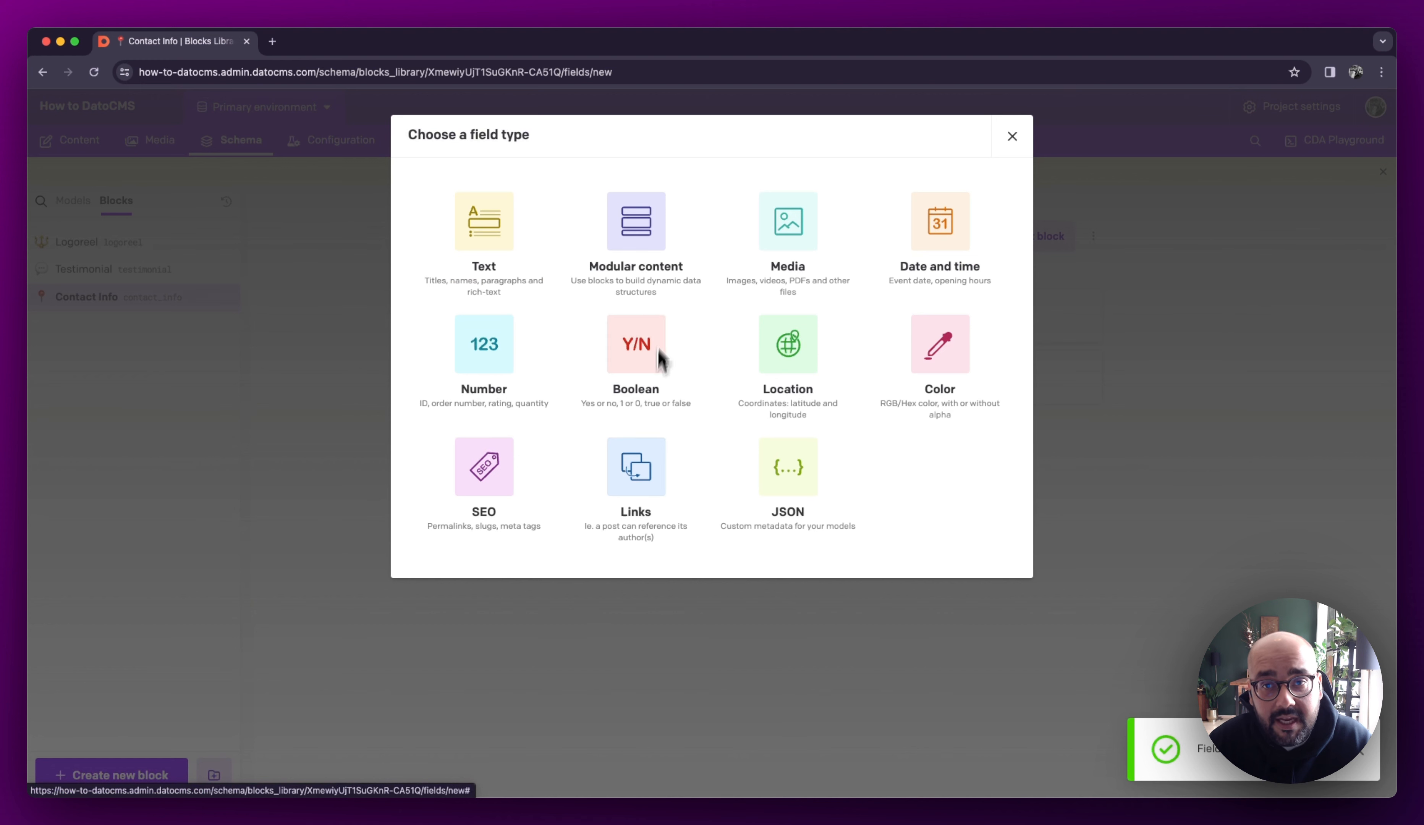
click(483, 264)
click(639, 223)
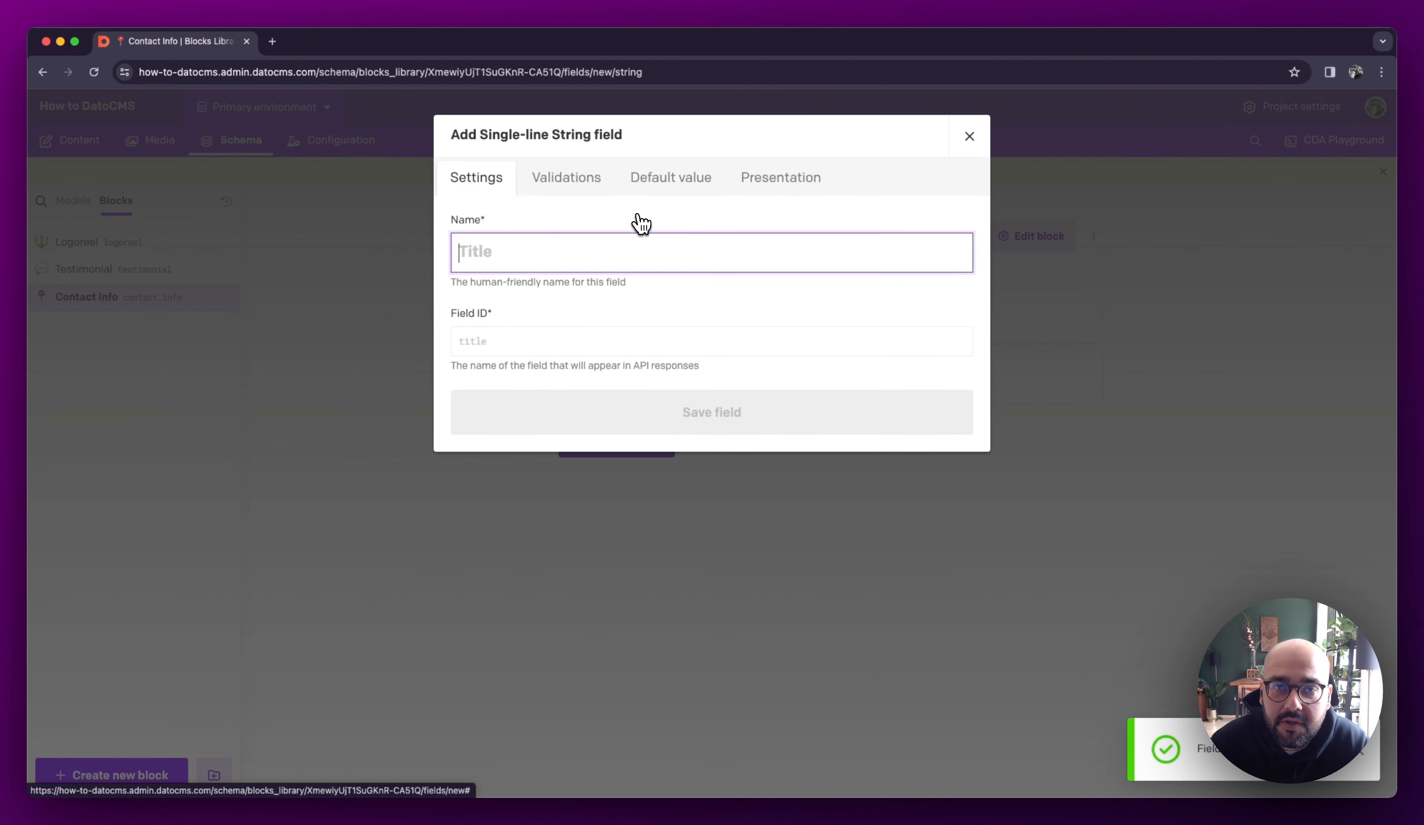
text(Email)
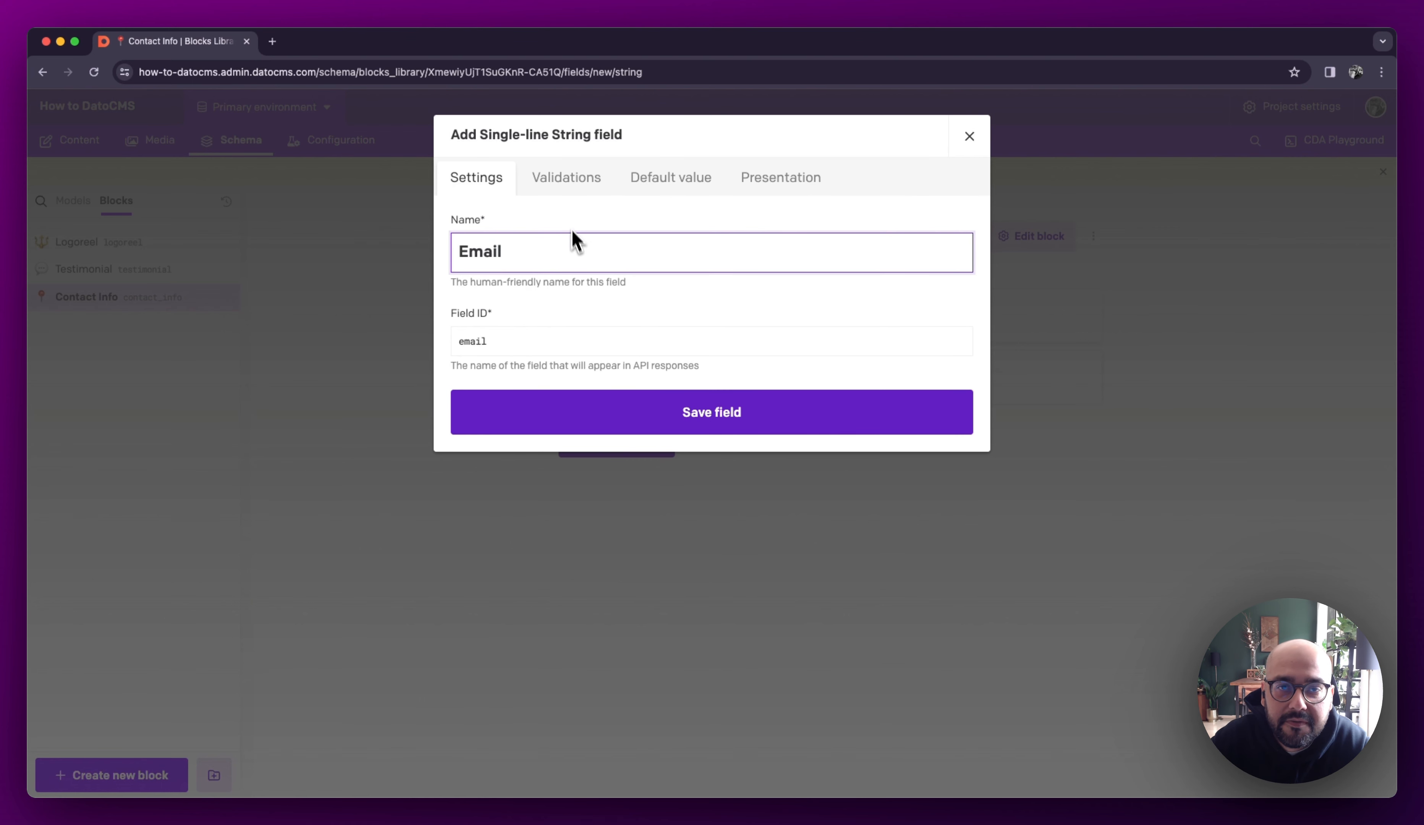
Require the Email field to match the Email pattern and save the field
click(563, 183)
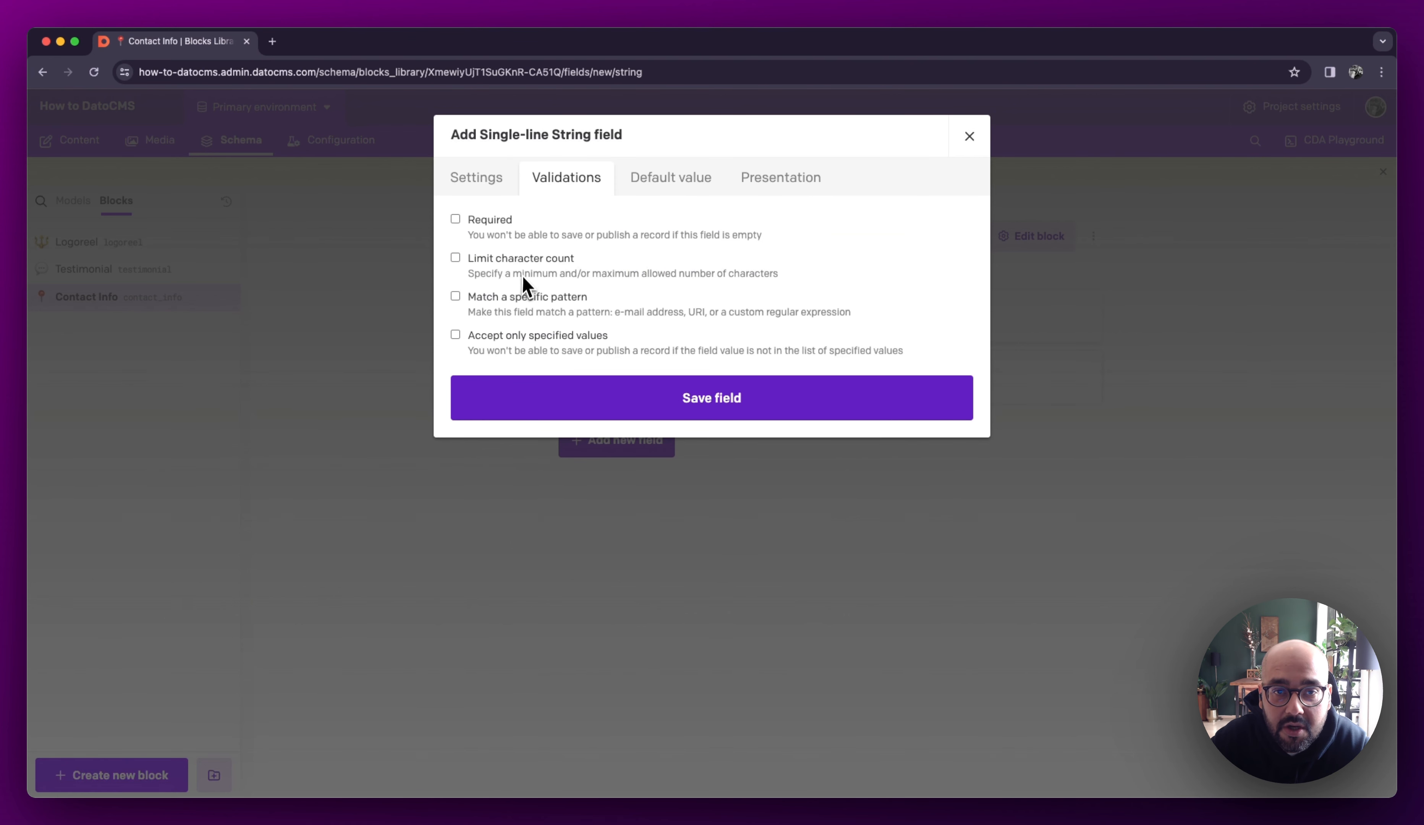
click(527, 297)
click(502, 344)
click(511, 409)
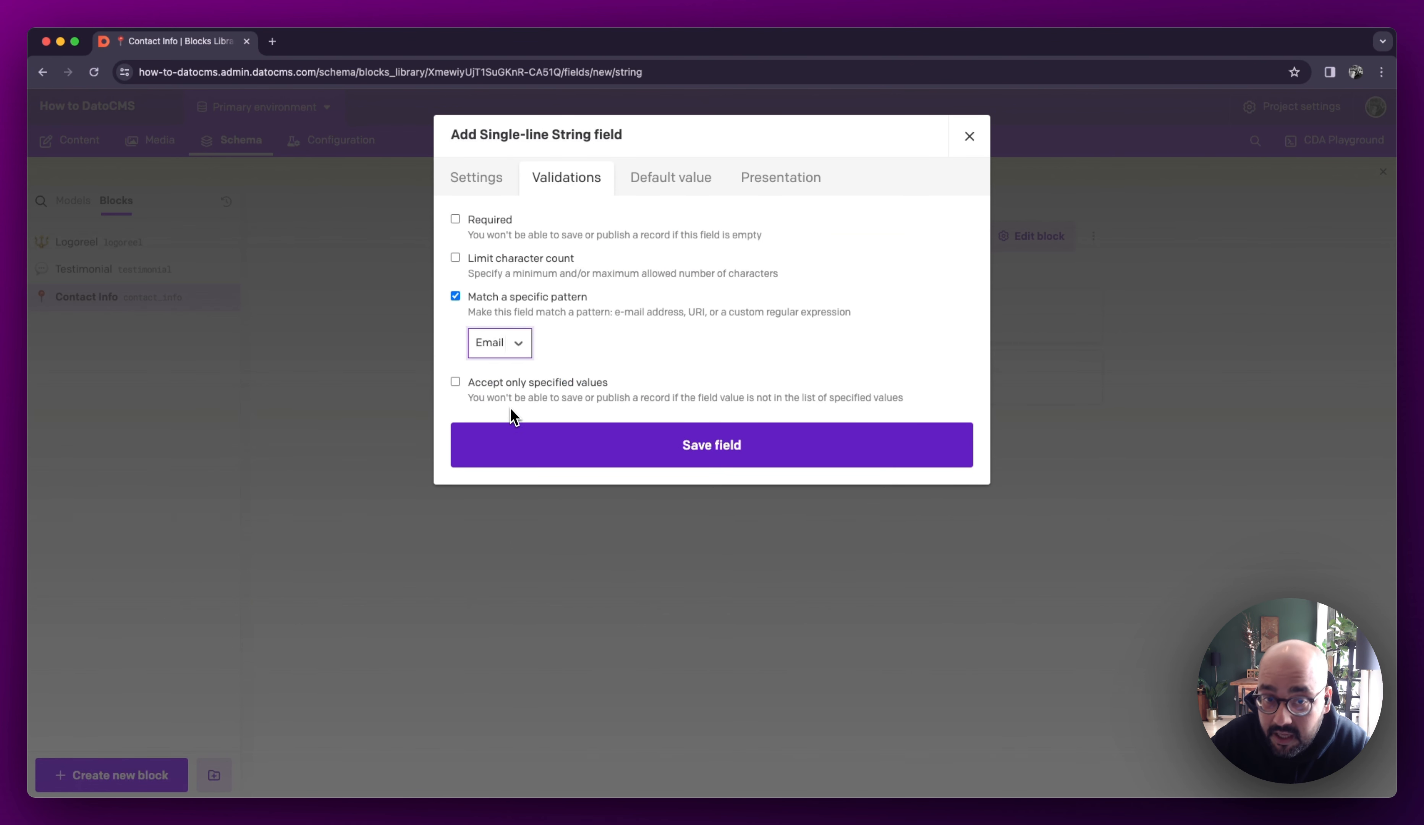
click(753, 462)
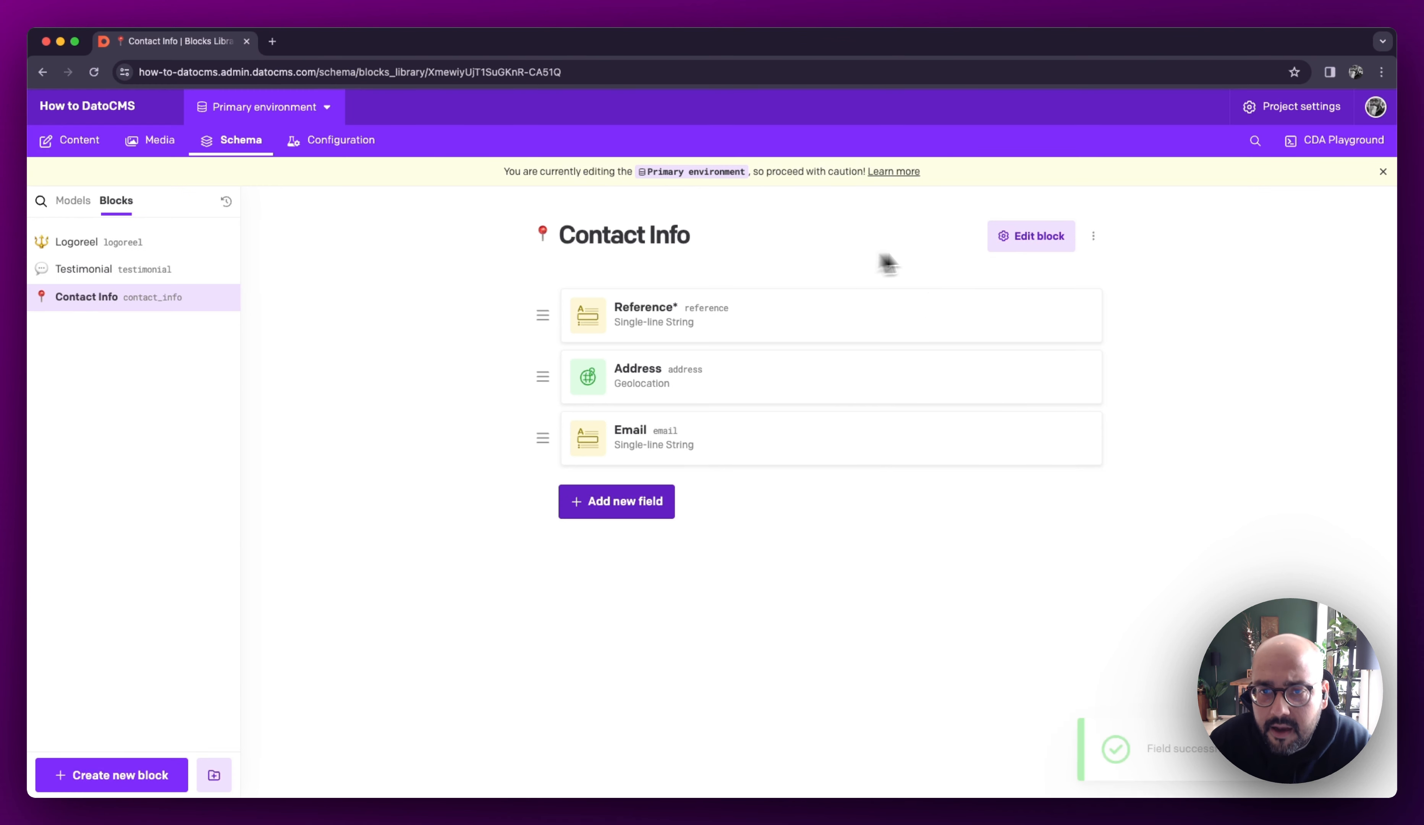
Start a new Single-line String field named Twitter in the Contact Info block
click(620, 501)
click(487, 225)
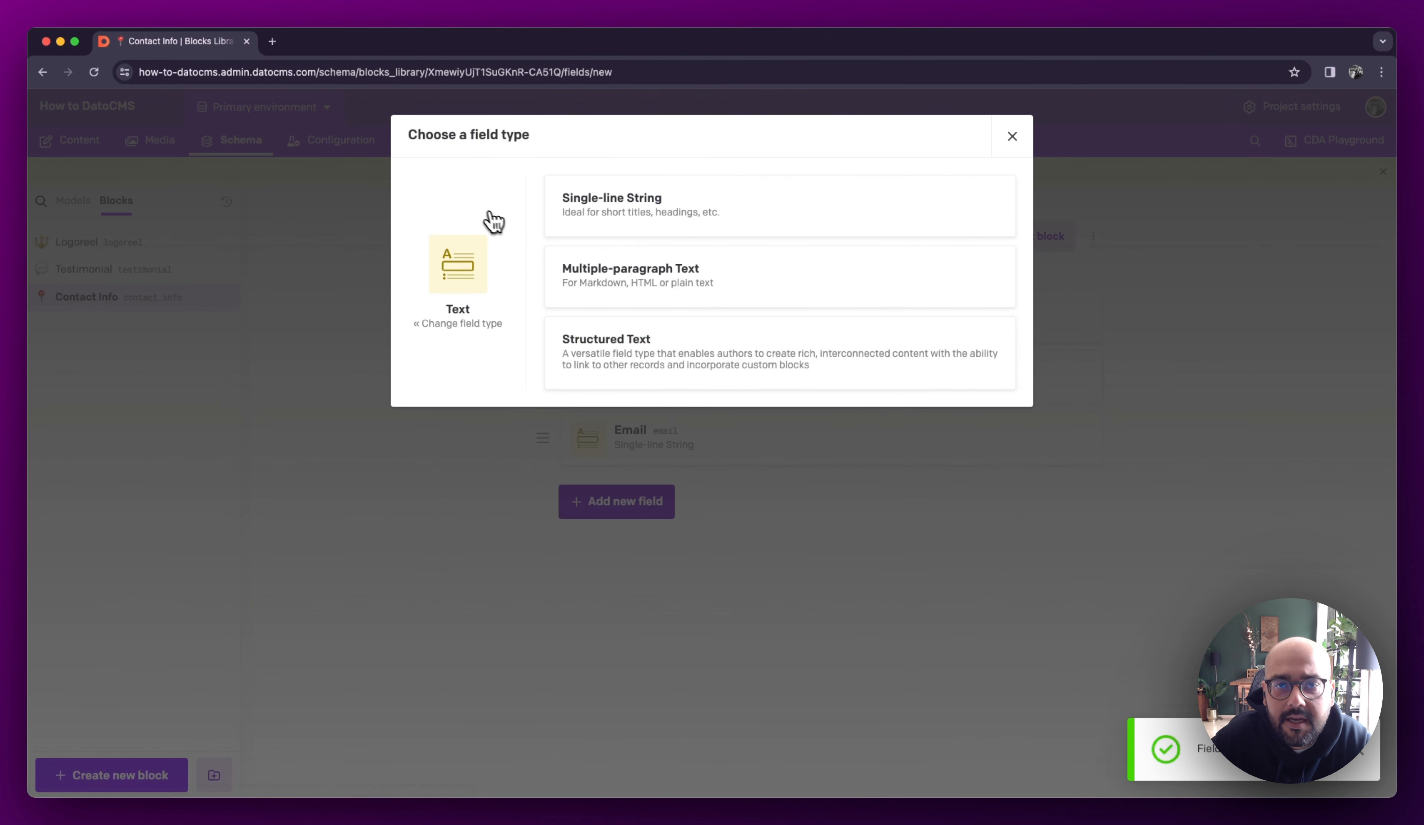
click(606, 227)
text(T)
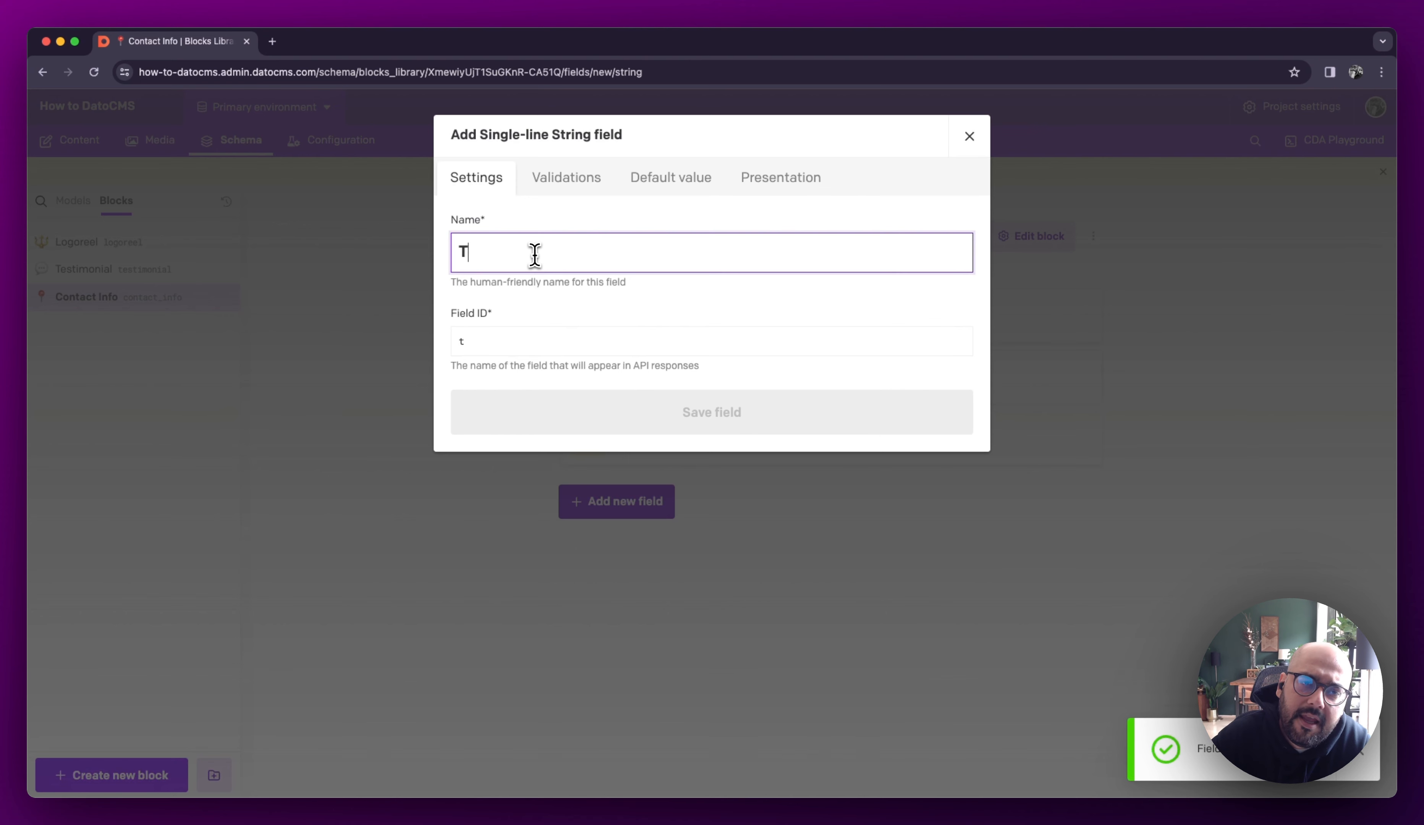
text(witter)
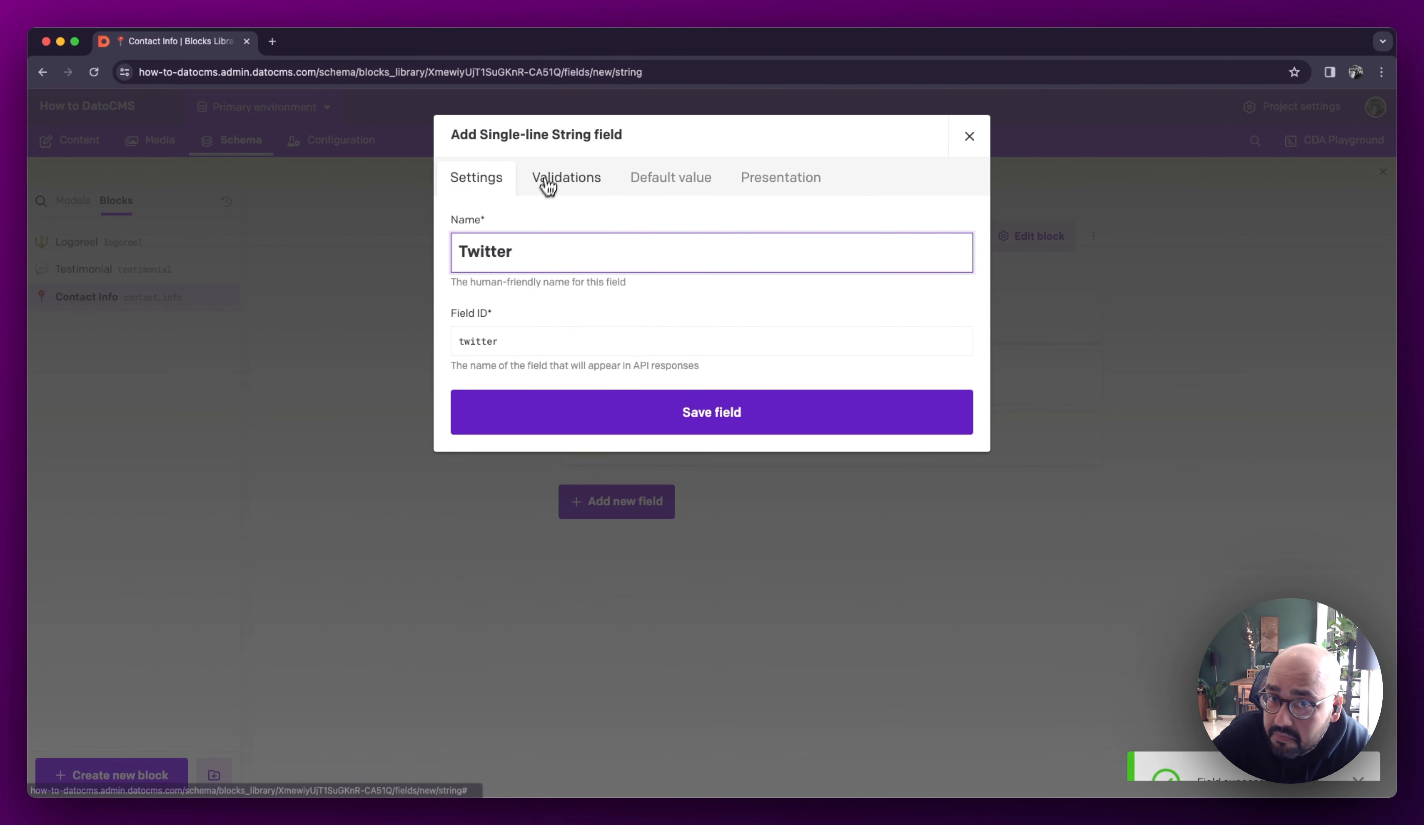
Require the Twitter field to match the URL pattern and save the field
click(545, 181)
click(560, 312)
click(516, 346)
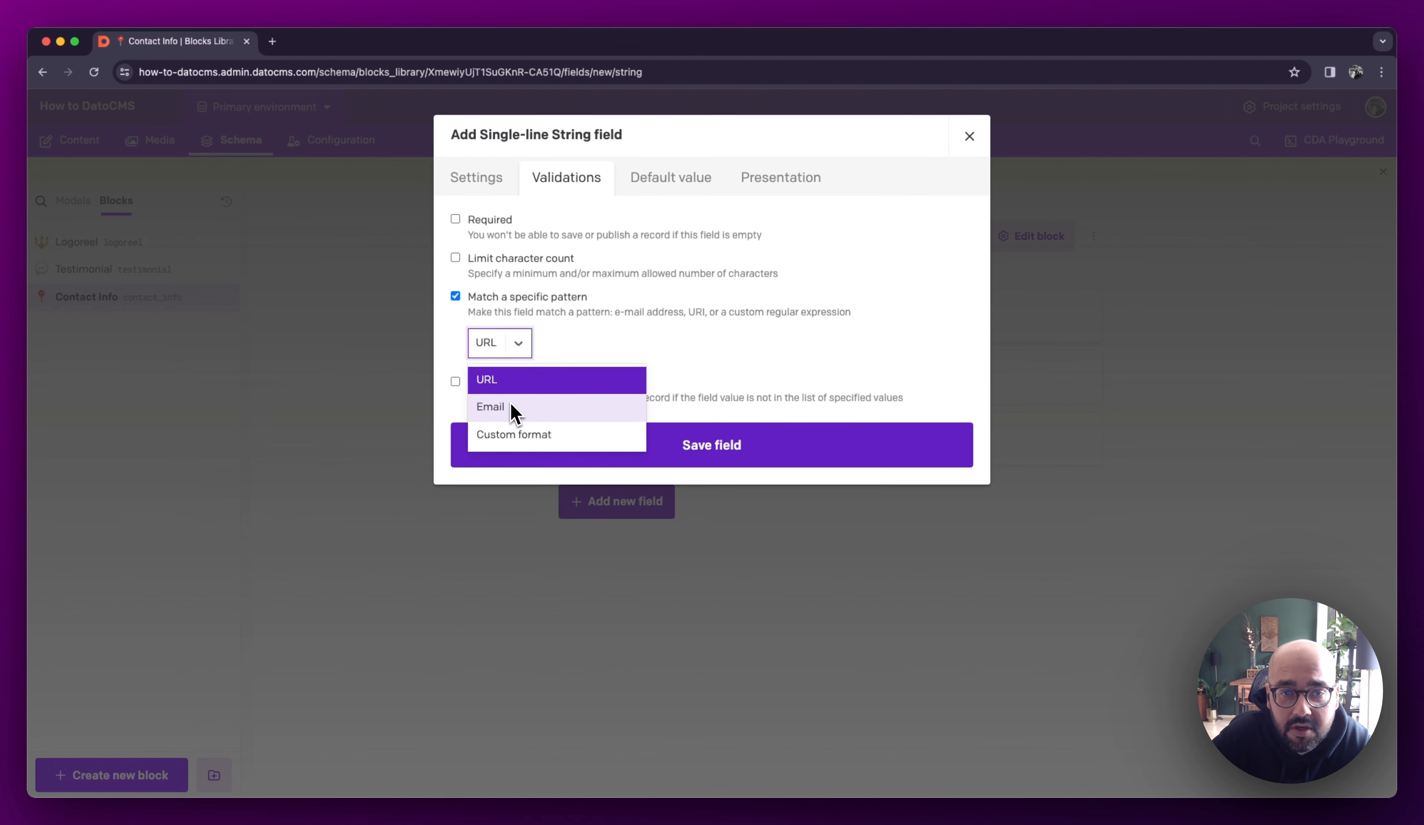
click(524, 381)
click(674, 453)
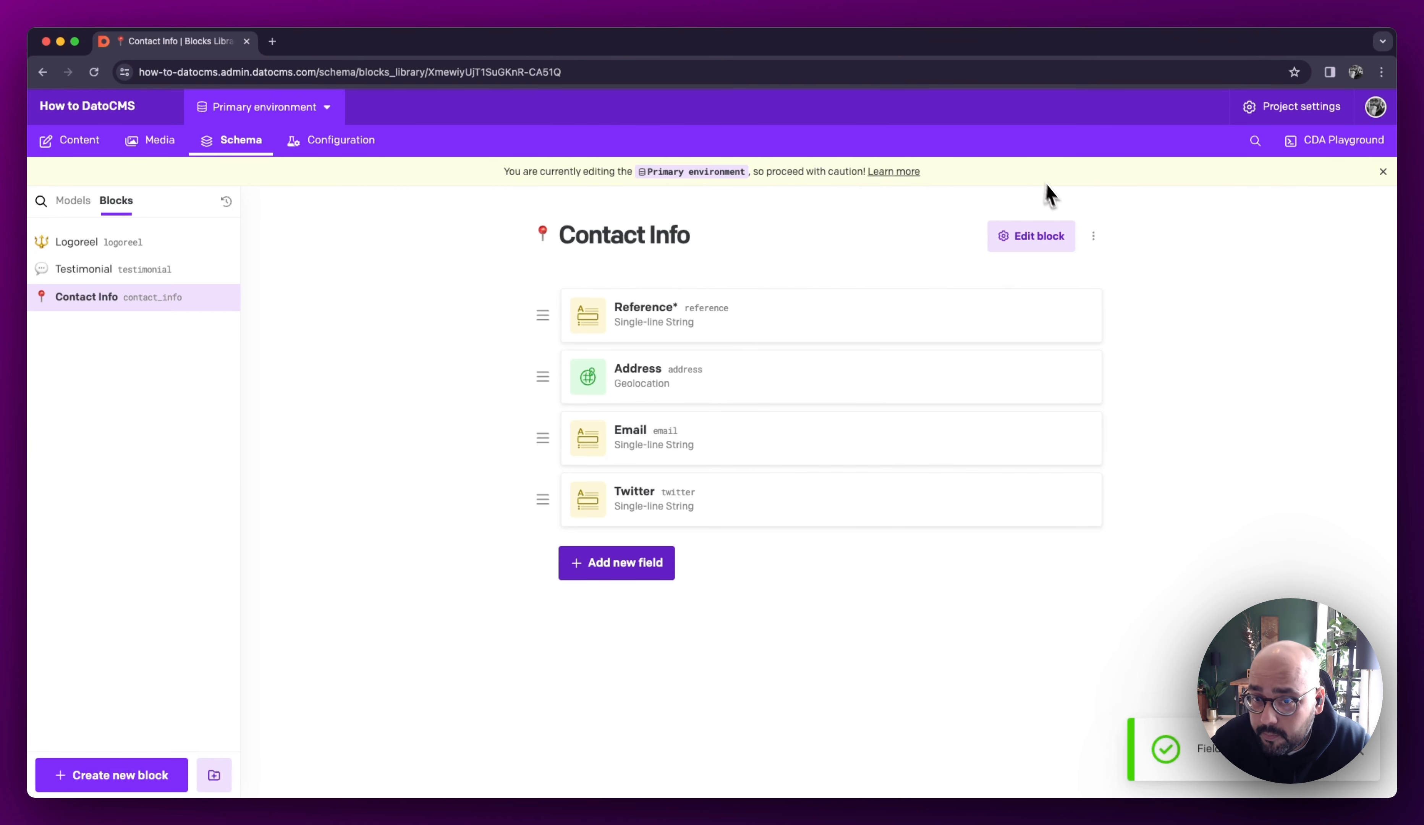
Add an Integer Number field named Phone to the Contact Info block, without validations or a default value, and save it
click(635, 561)
click(496, 383)
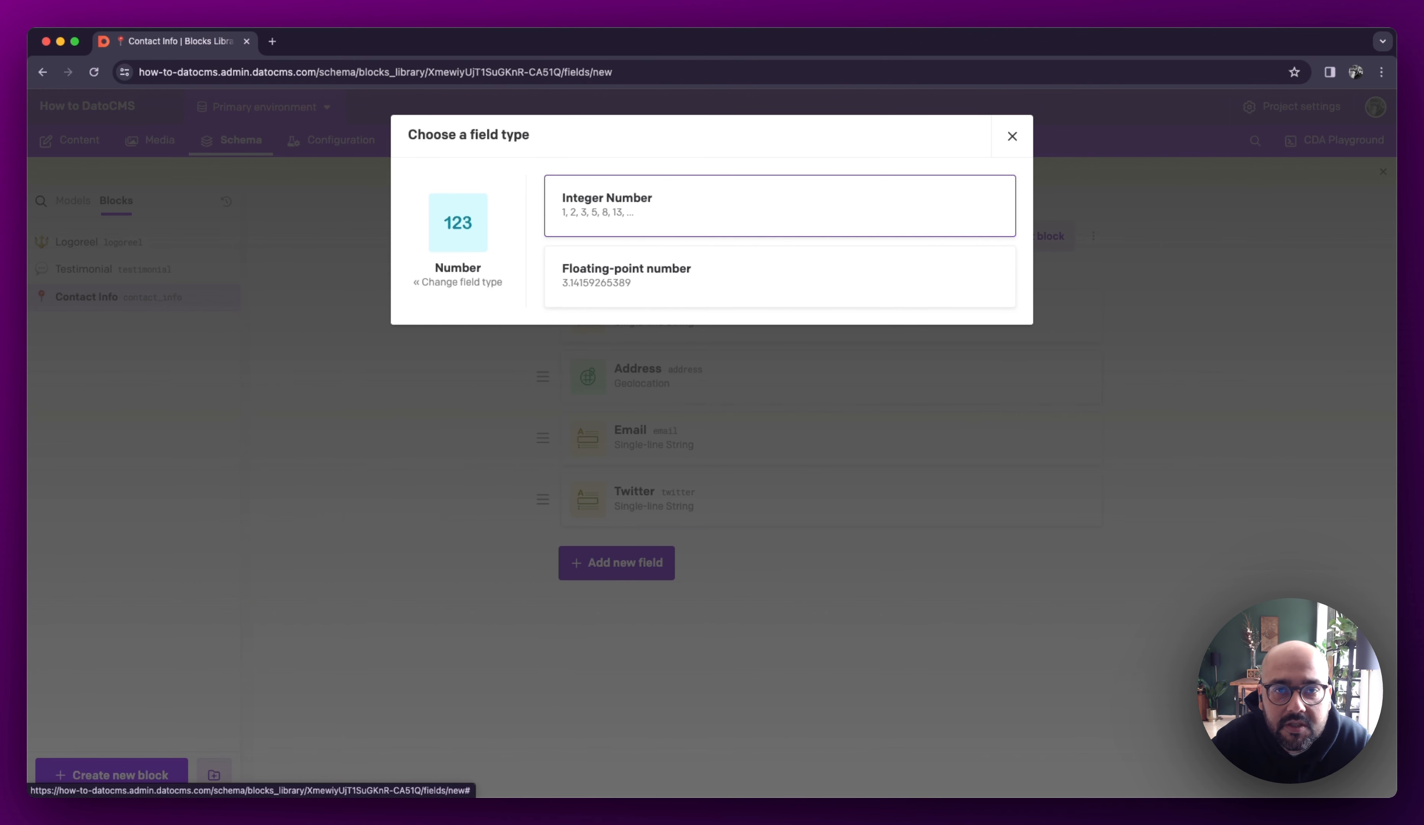
click(632, 244)
text(Phone)
click(583, 187)
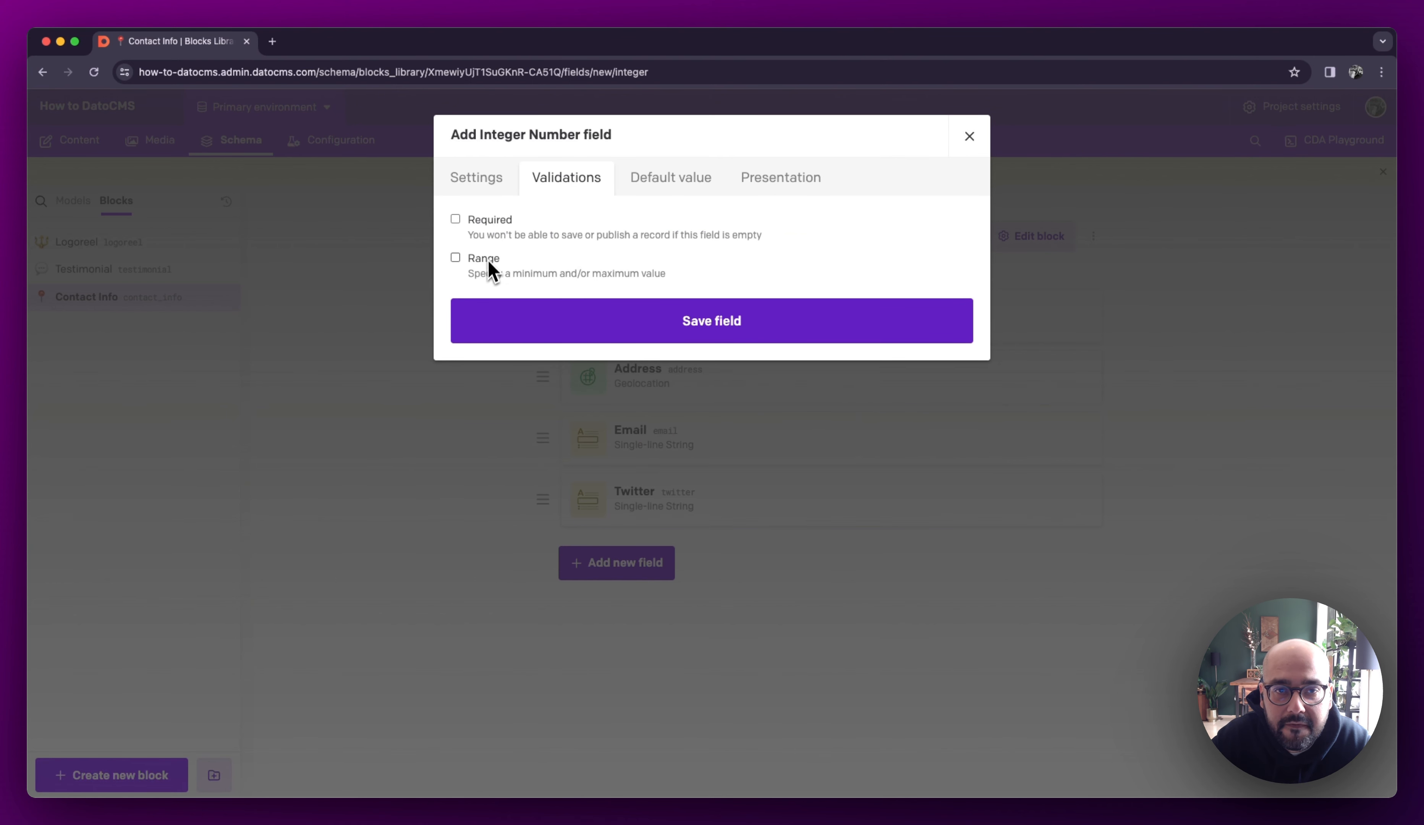
click(671, 184)
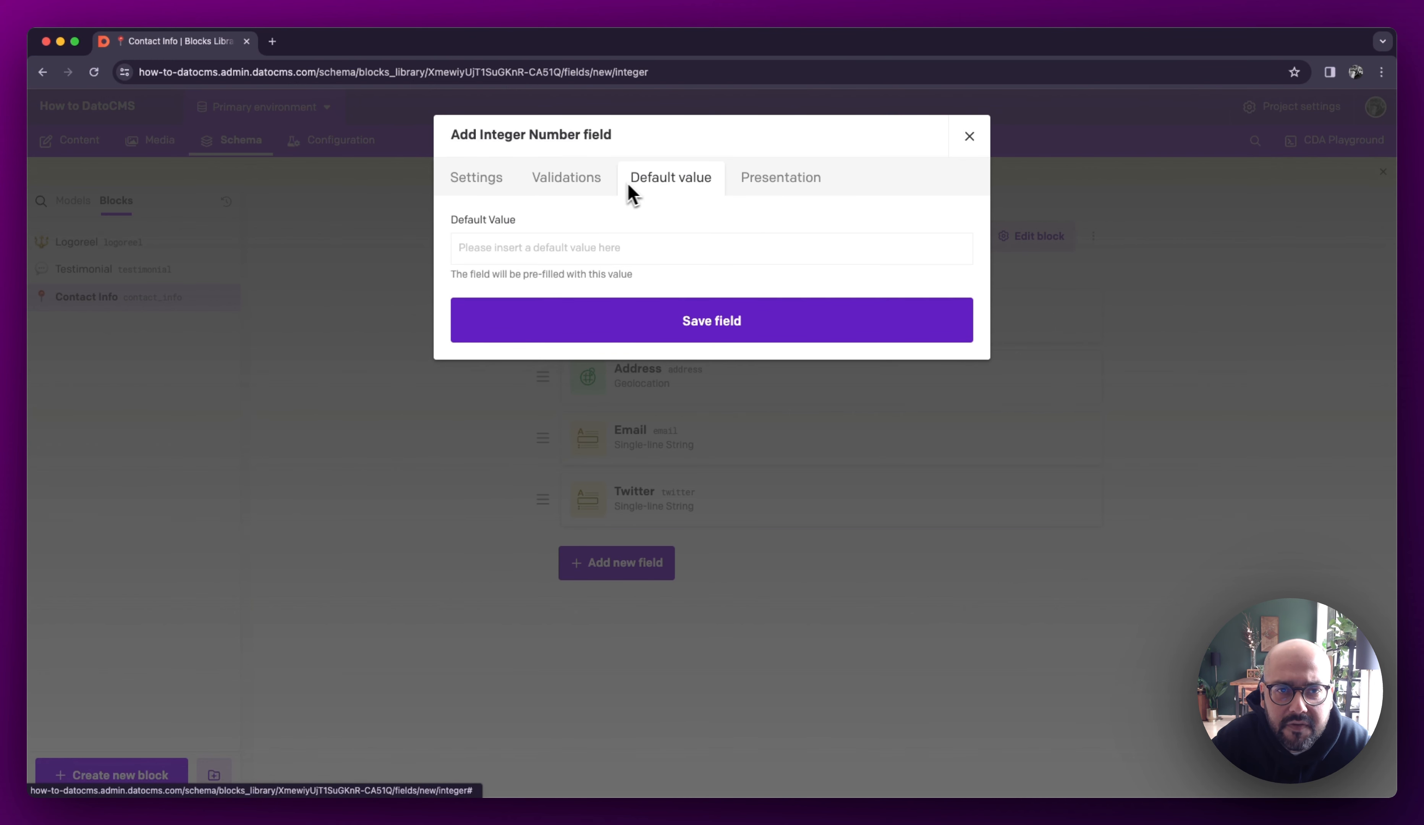
click(729, 339)
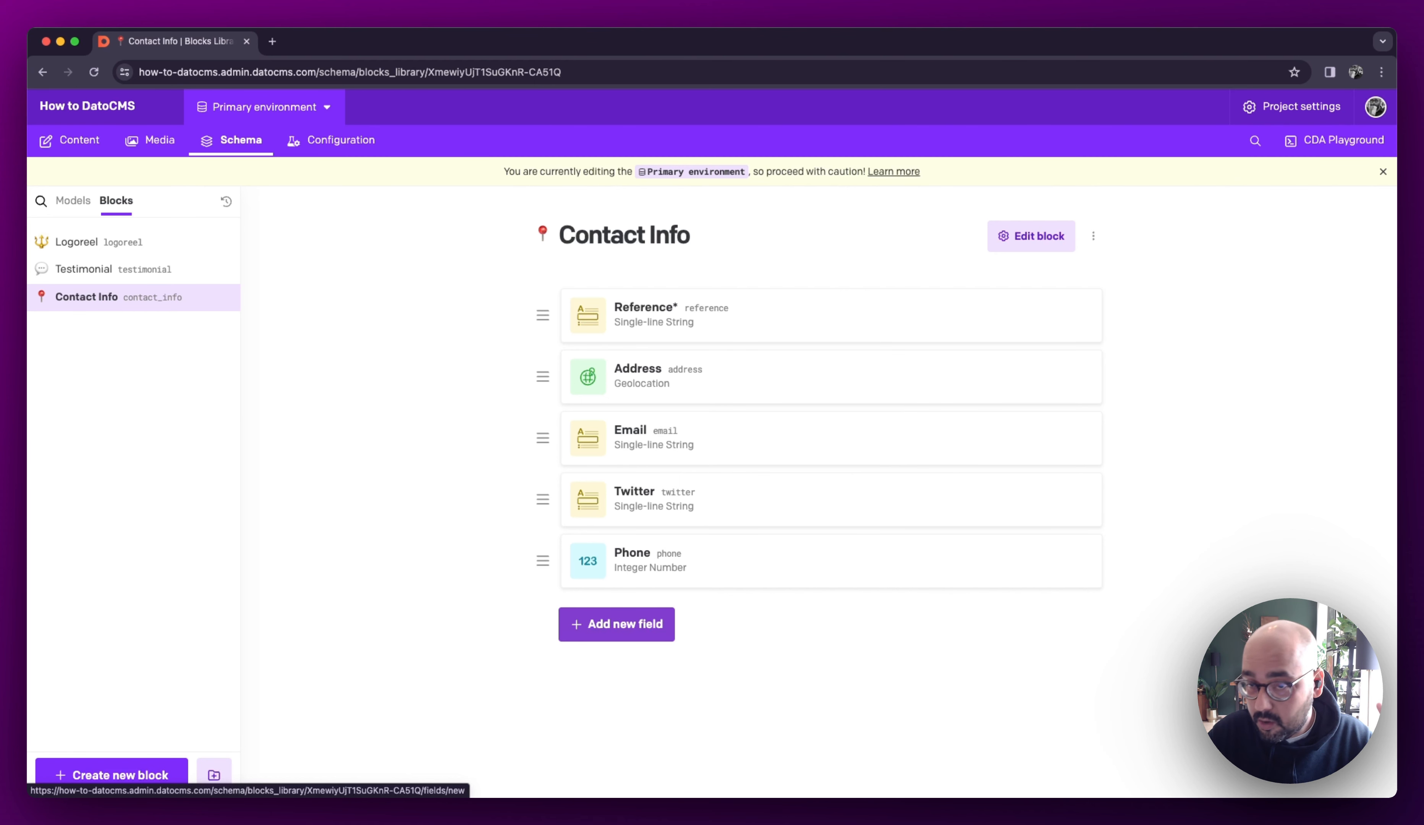
Add a Single Asset media field named Image to the Contact Info block and move it above the Reference field
click(623, 638)
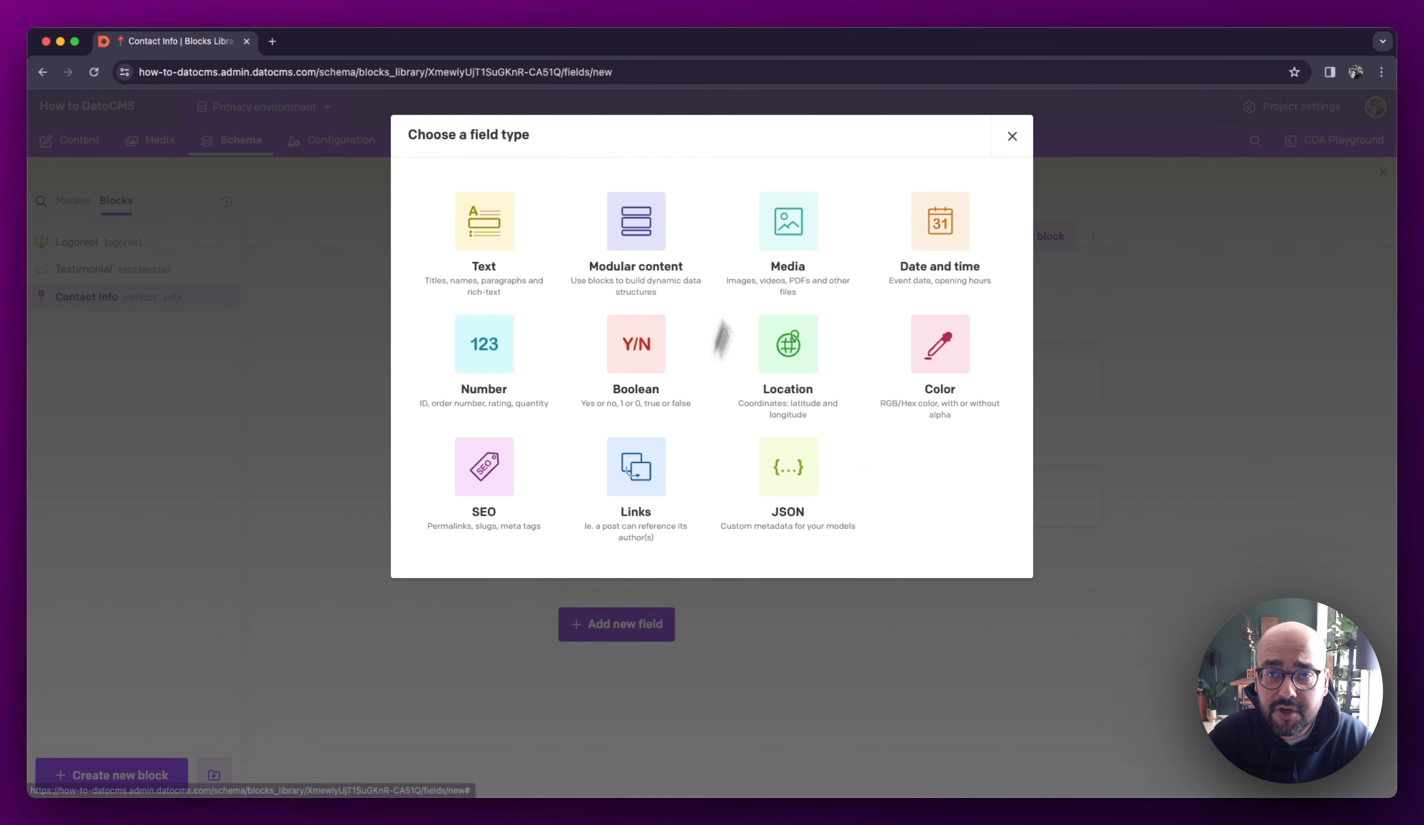
click(784, 222)
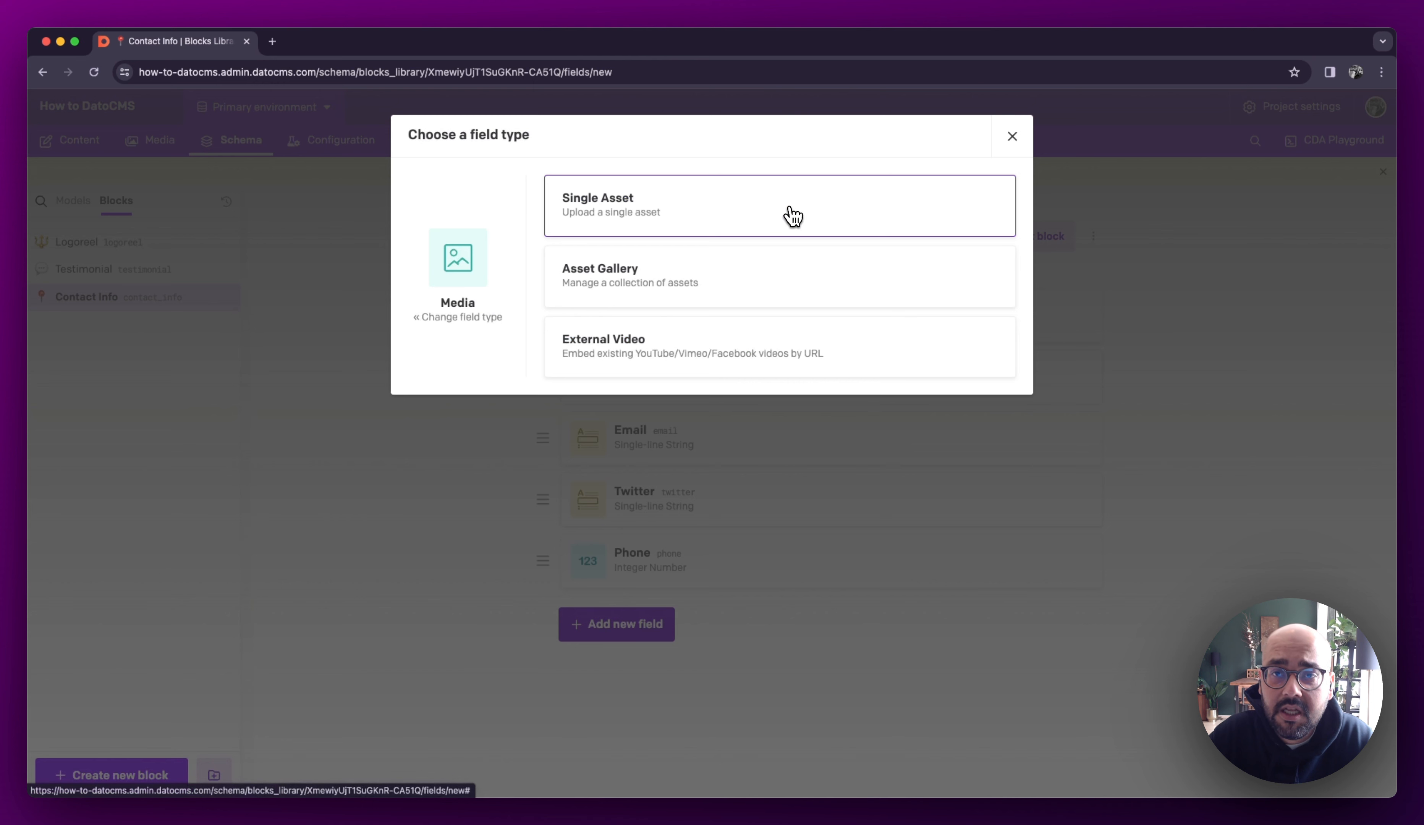
click(634, 234)
text(Image)
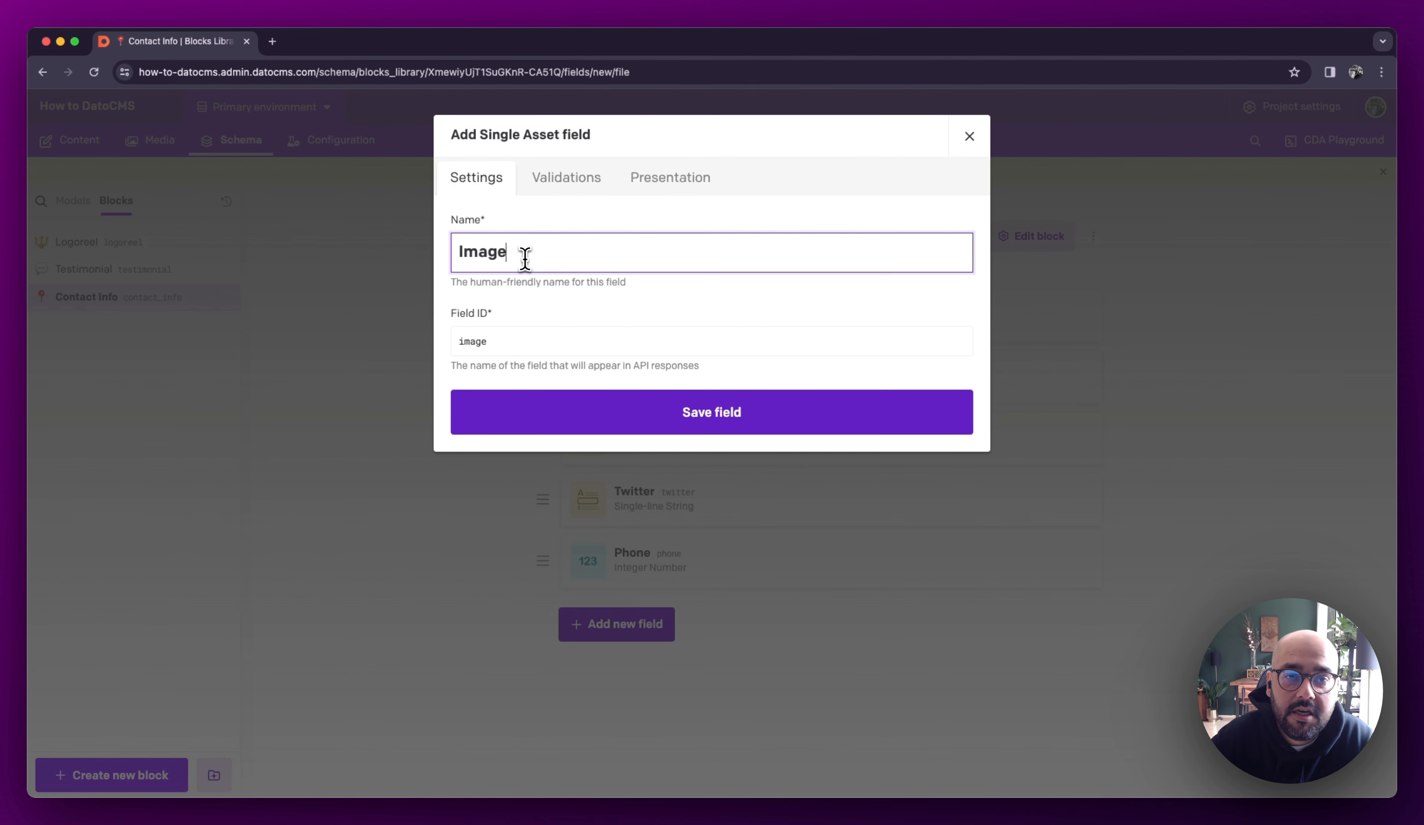
click(725, 403)
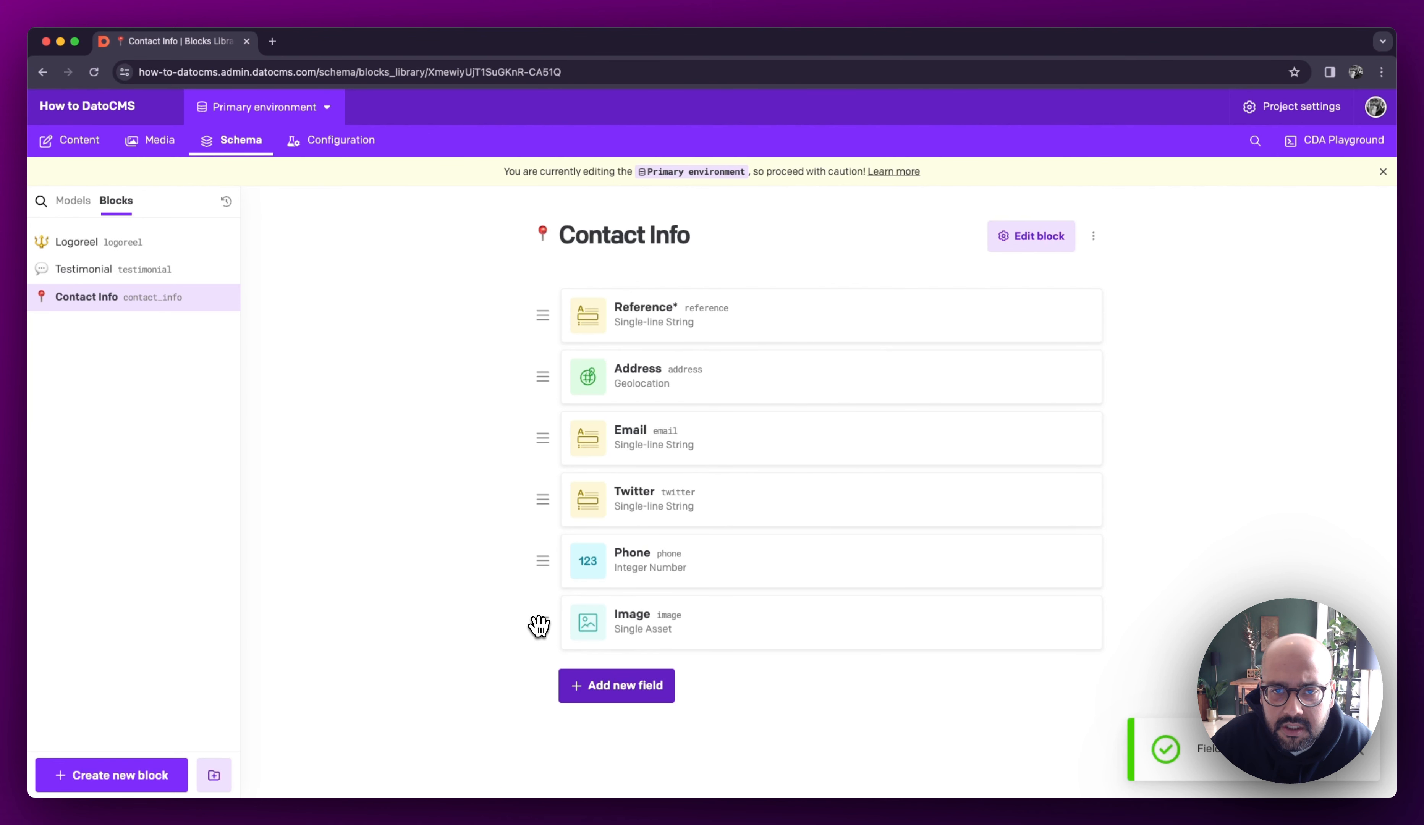
drag(539, 625, 538, 312)
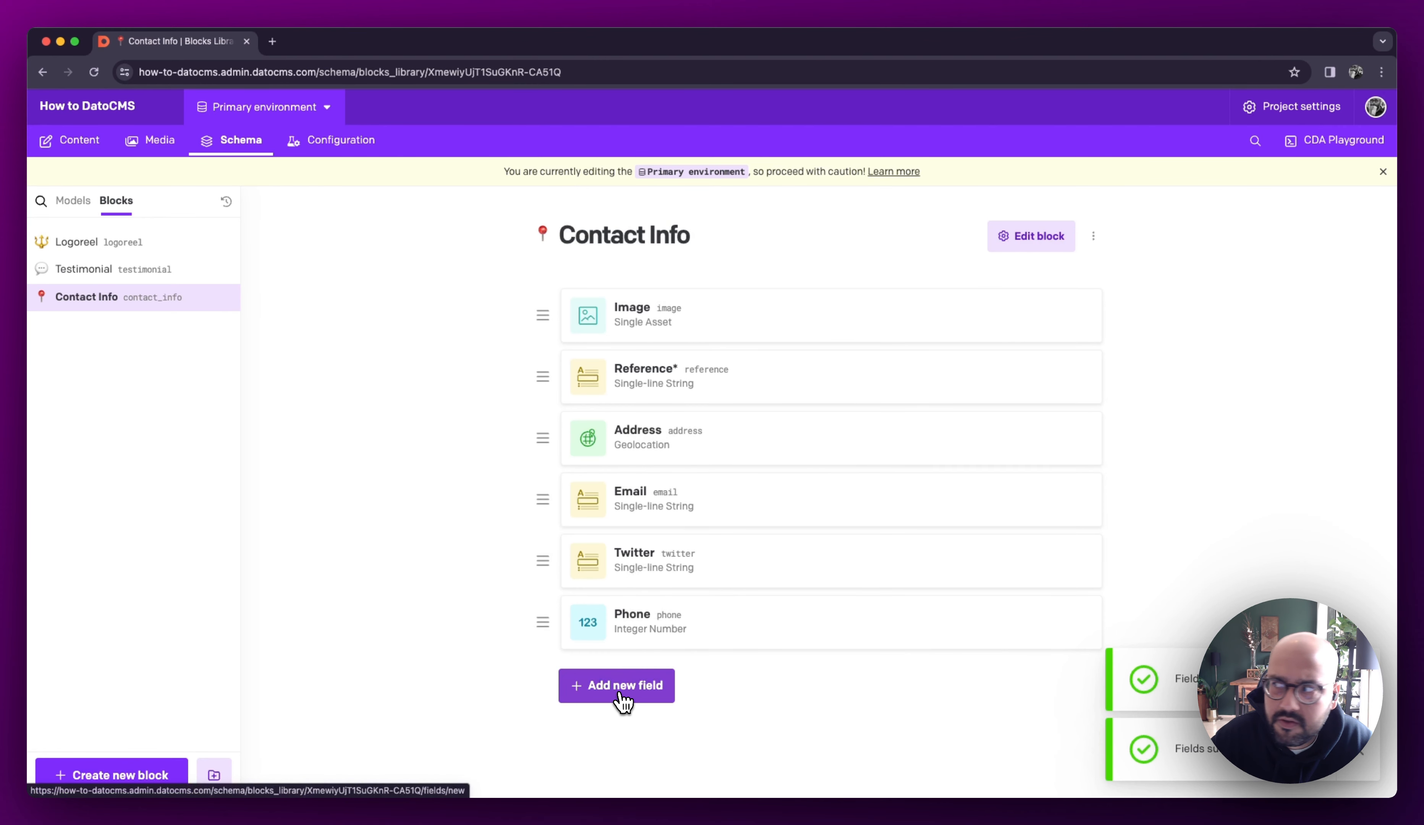
Add a Structured Text field named Bio to the Contact Info block and save it
click(623, 701)
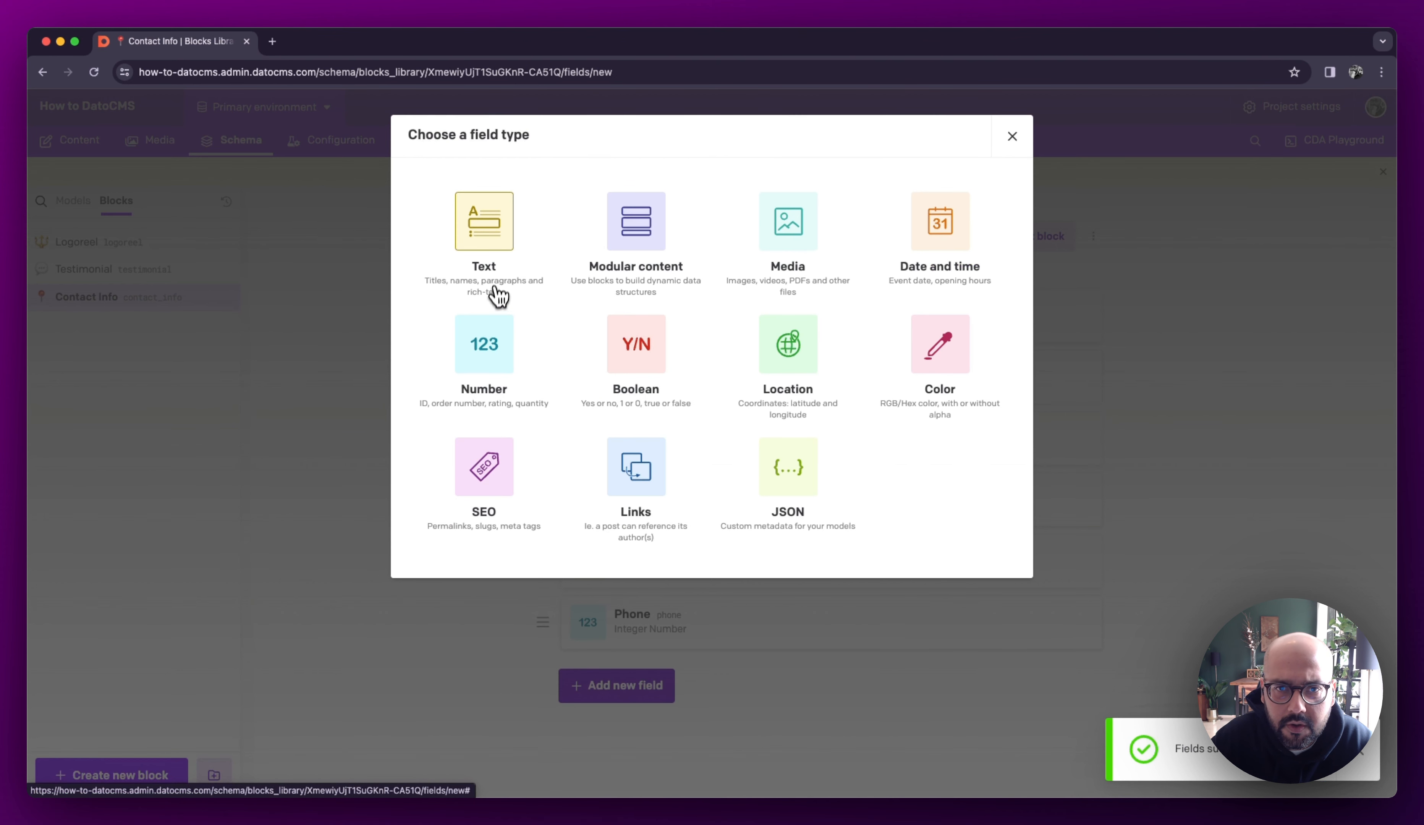
click(510, 253)
click(699, 337)
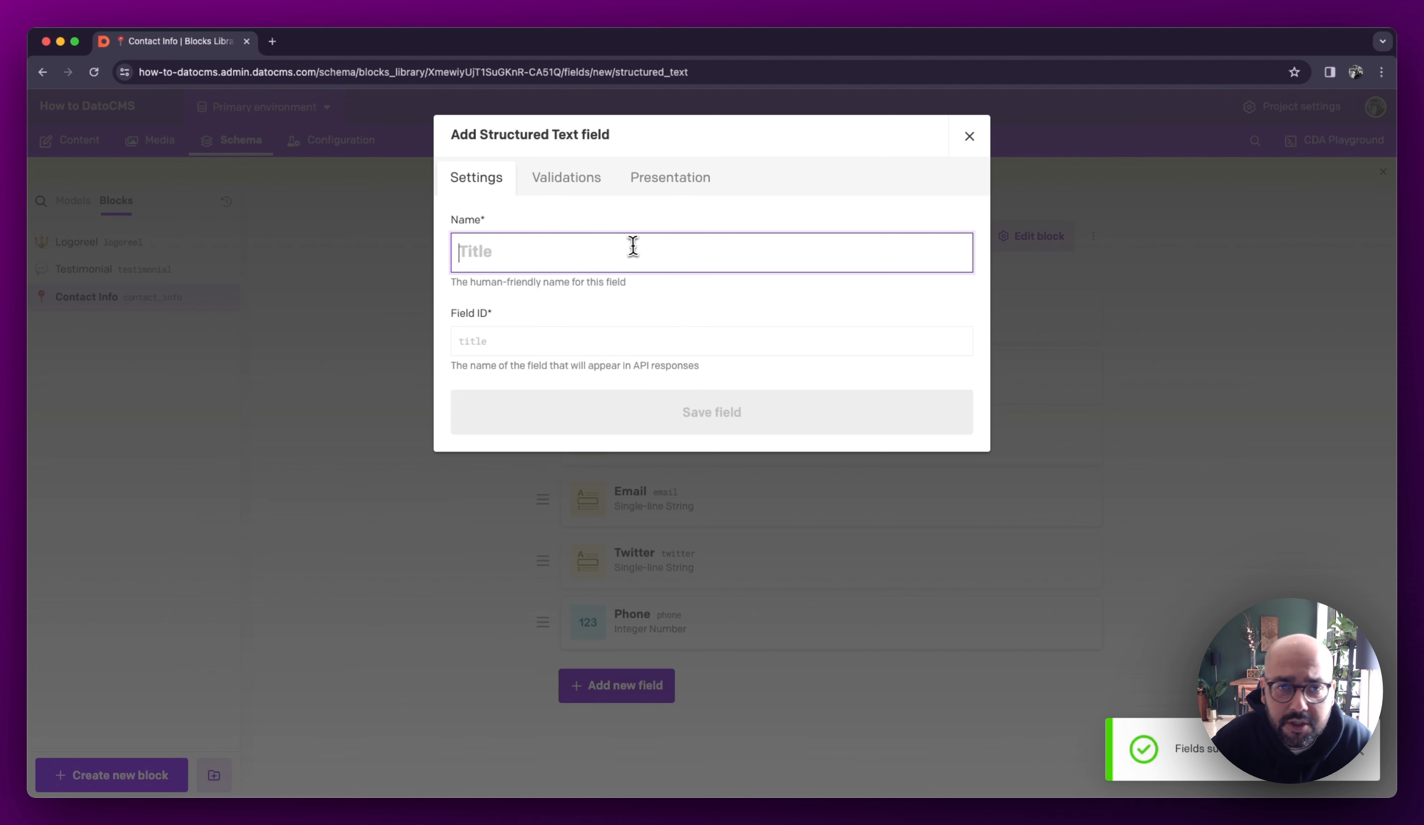
text(Bio)
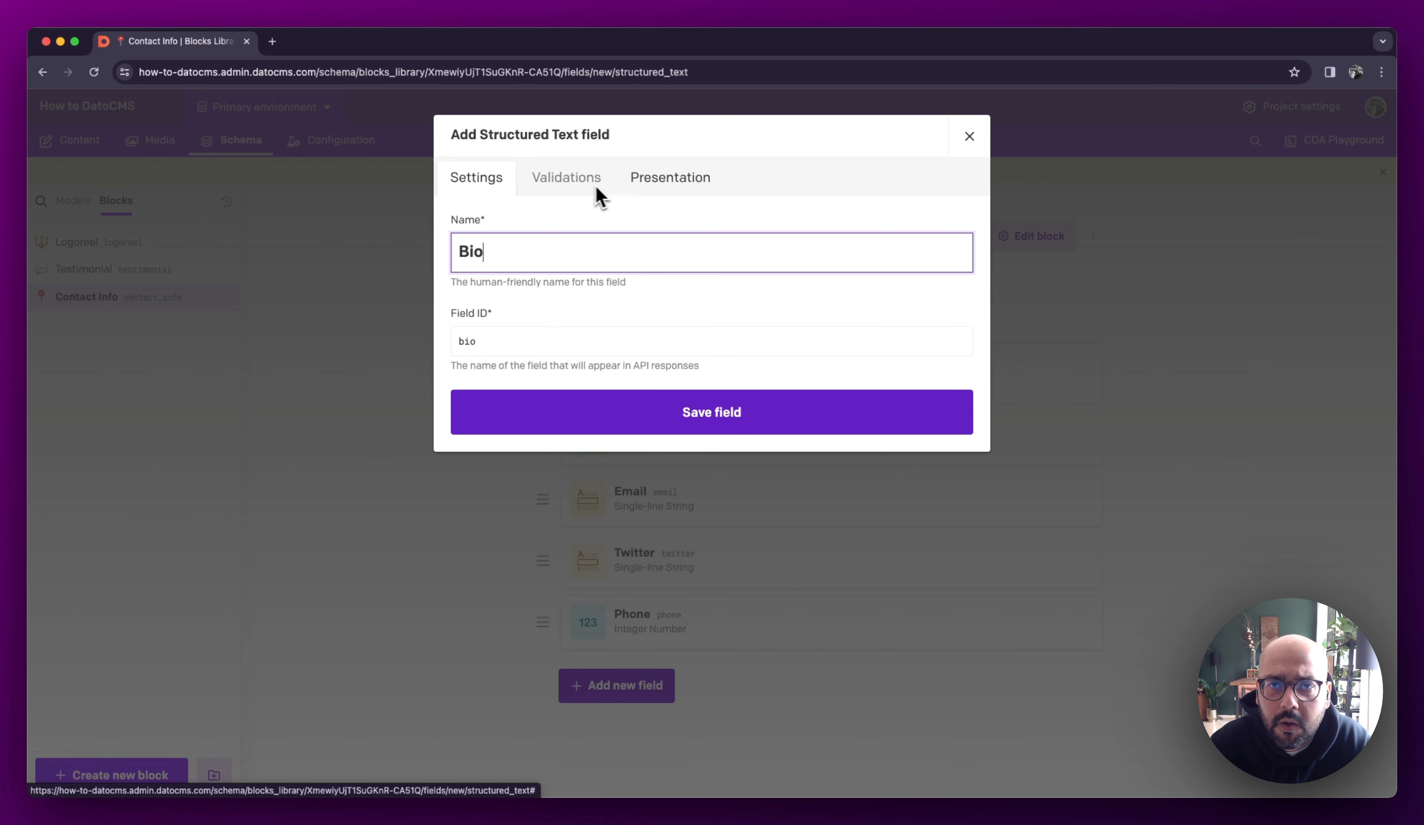
click(747, 428)
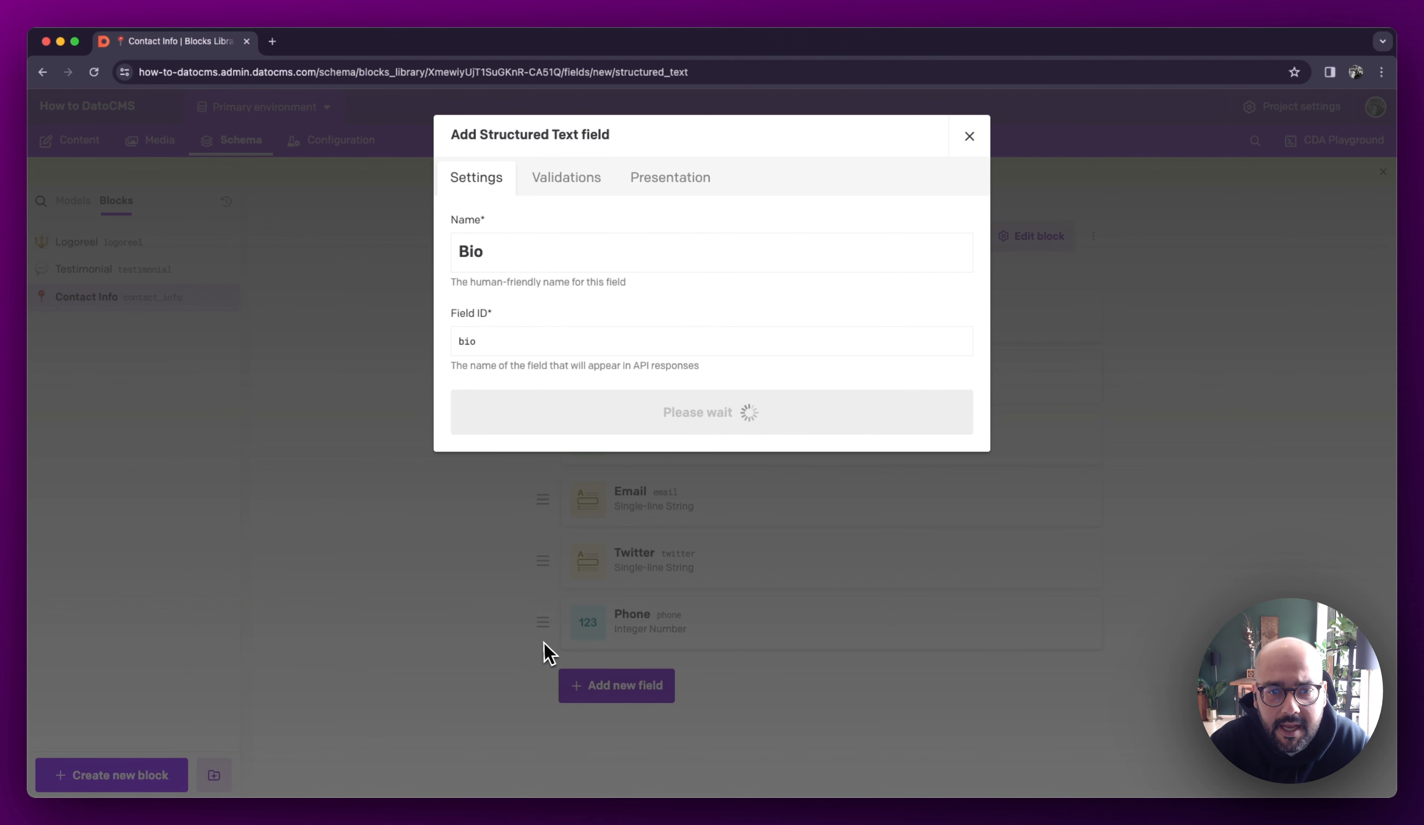